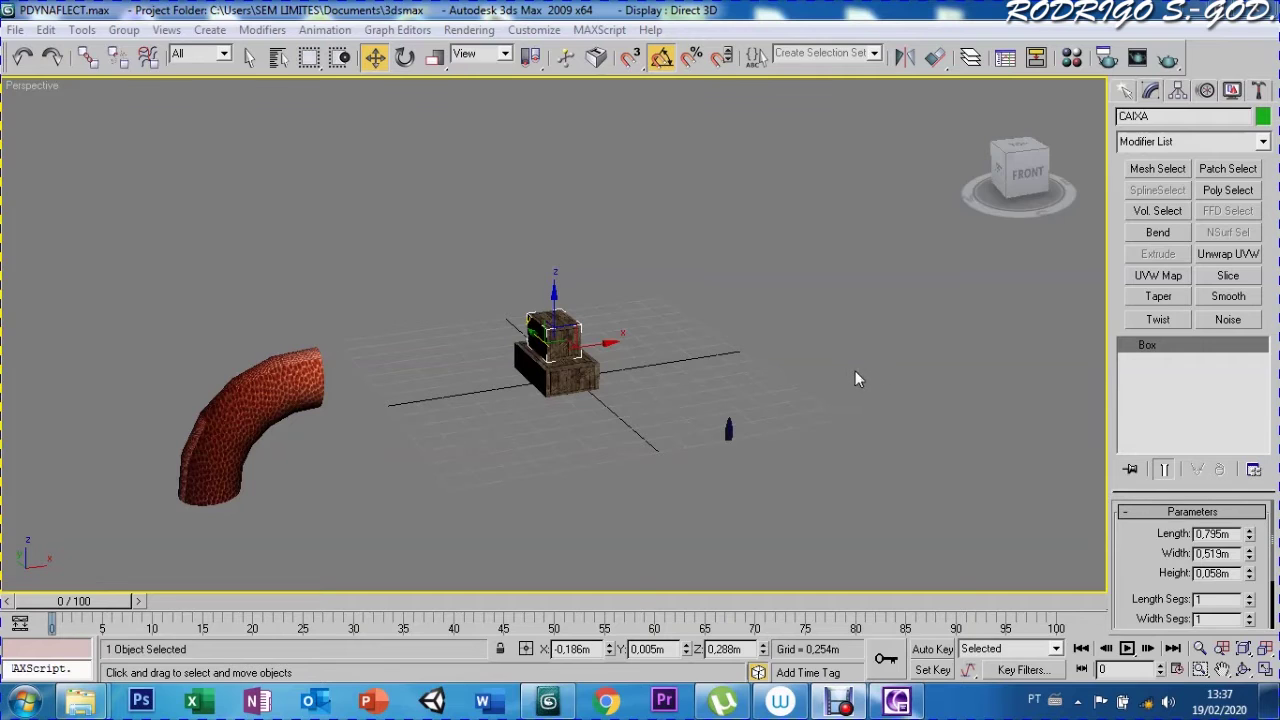
# Pick the PDynaFlect tool from the Deflectors category of Space Warps
pyautogui.click(1125, 91)
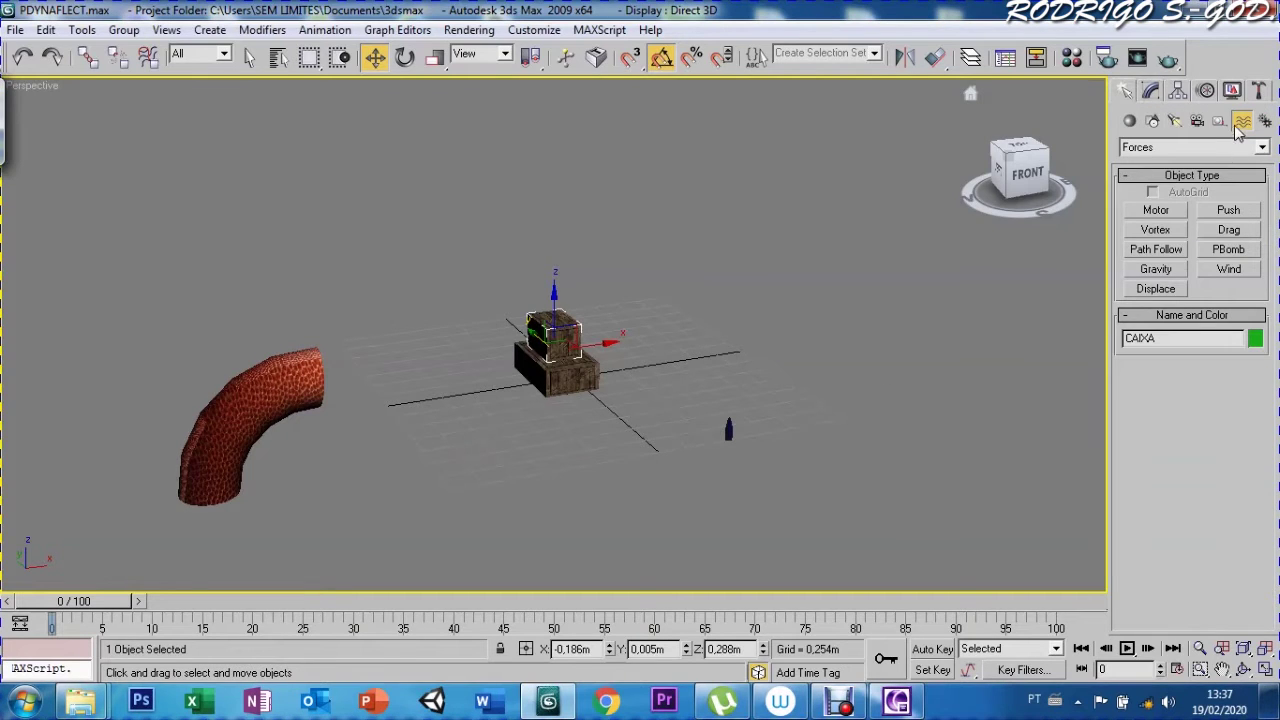
pyautogui.click(1165, 148)
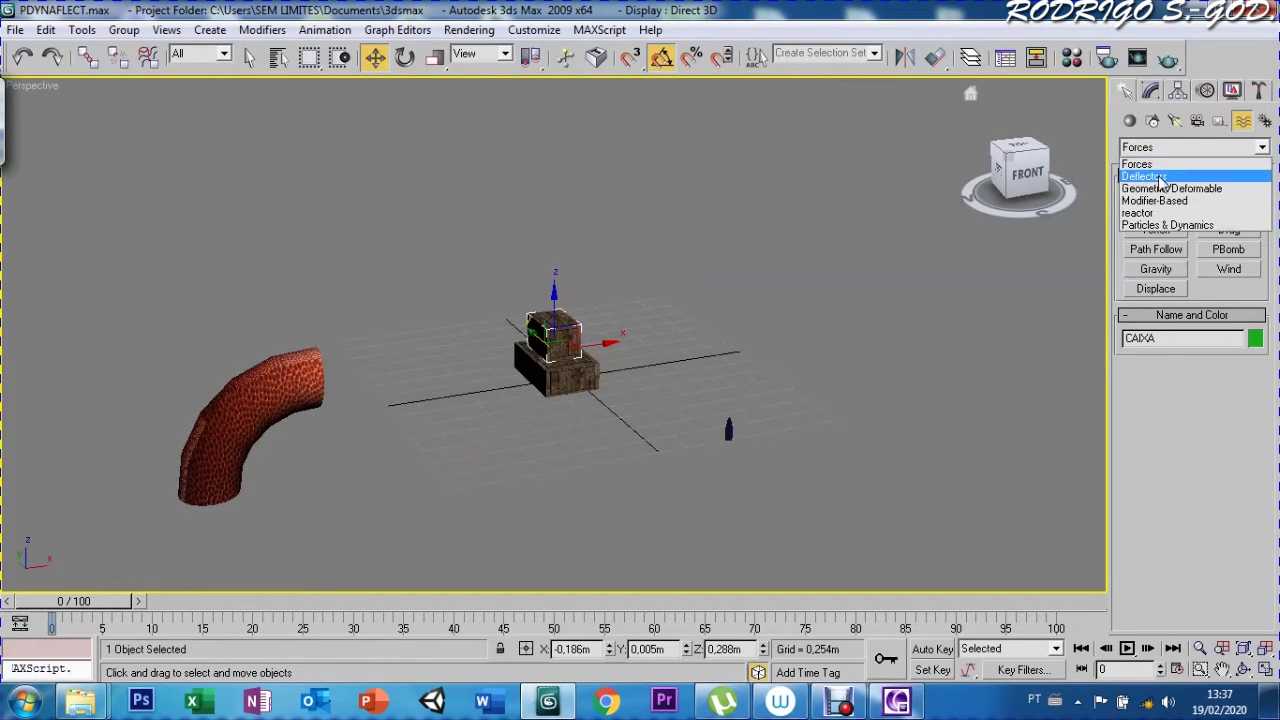
pyautogui.click(1155, 172)
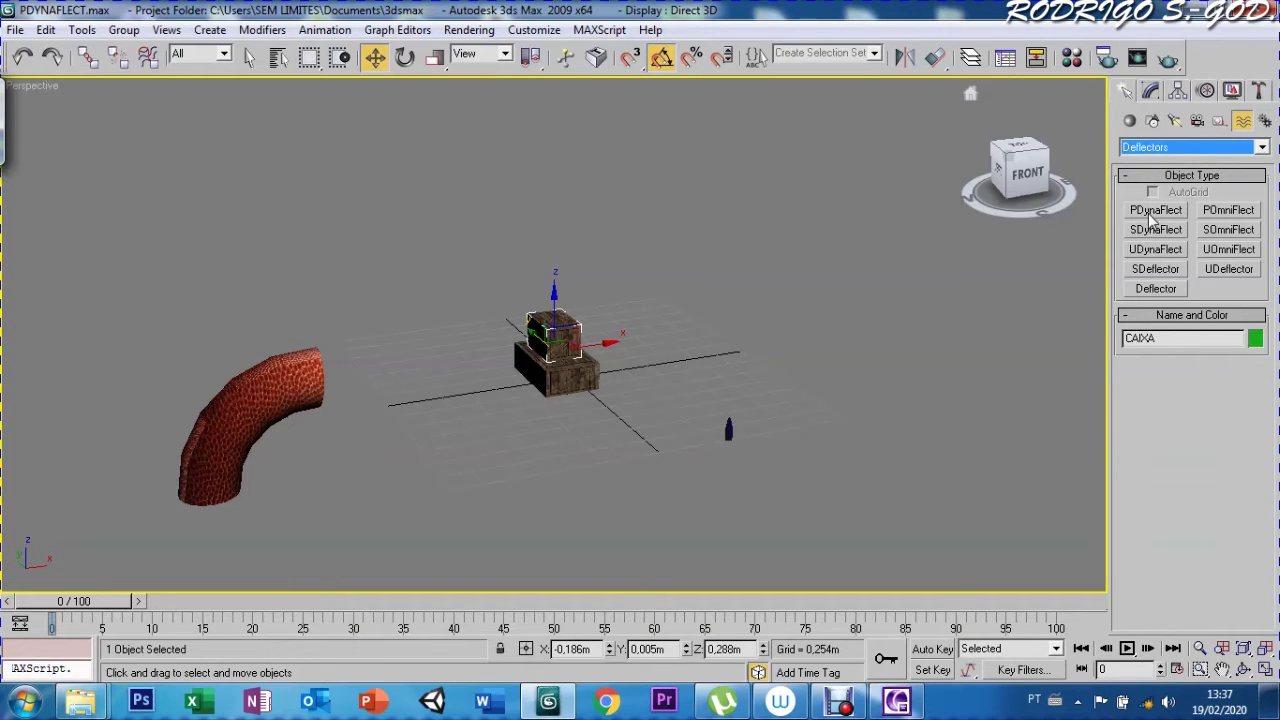
pyautogui.click(1150, 214)
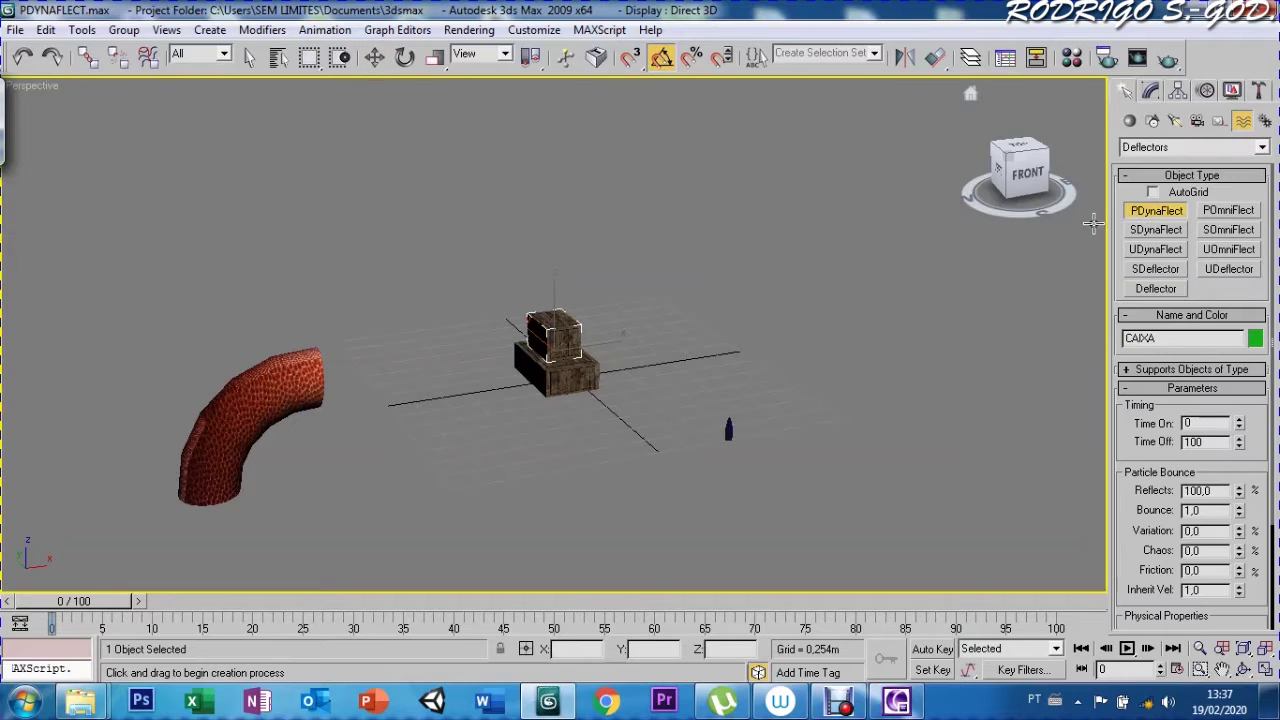
# Draw PDynaFlect01 flat on the ground in front of the crates and show four viewports
pyautogui.moveTo(490, 422); pyautogui.dragTo(571, 437)
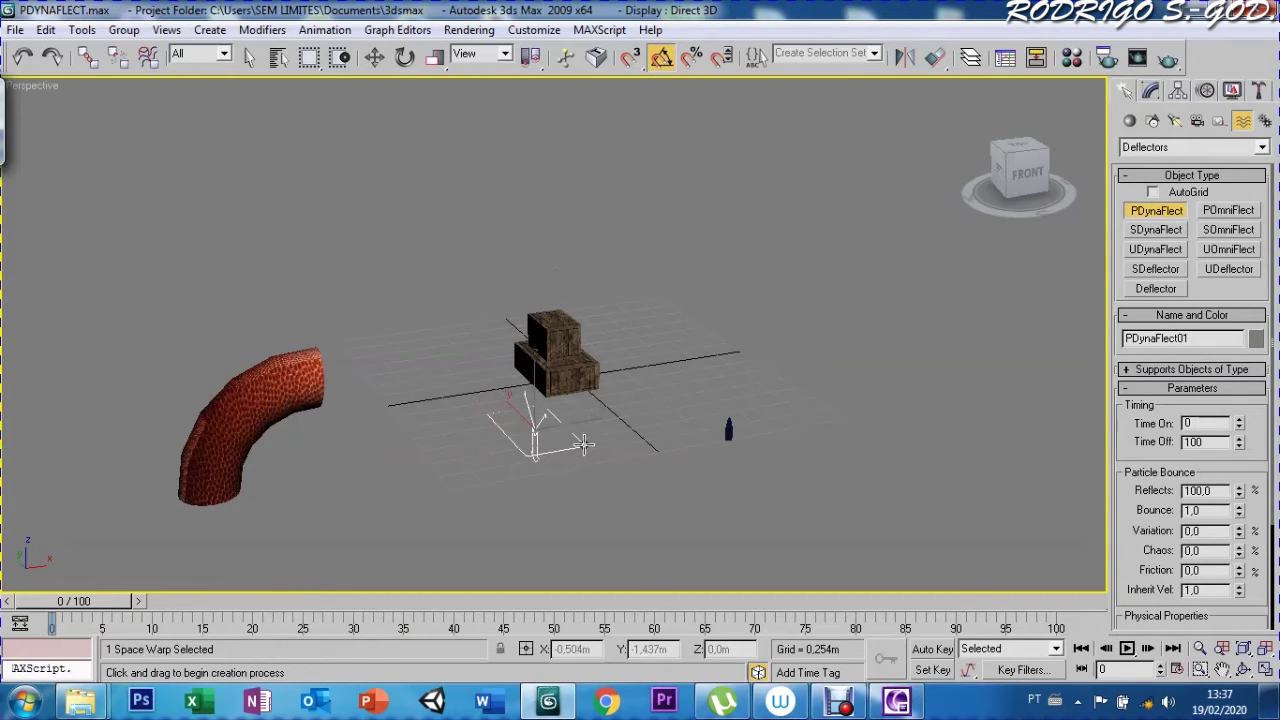
pyautogui.moveTo(571, 437); pyautogui.dragTo(573, 428)
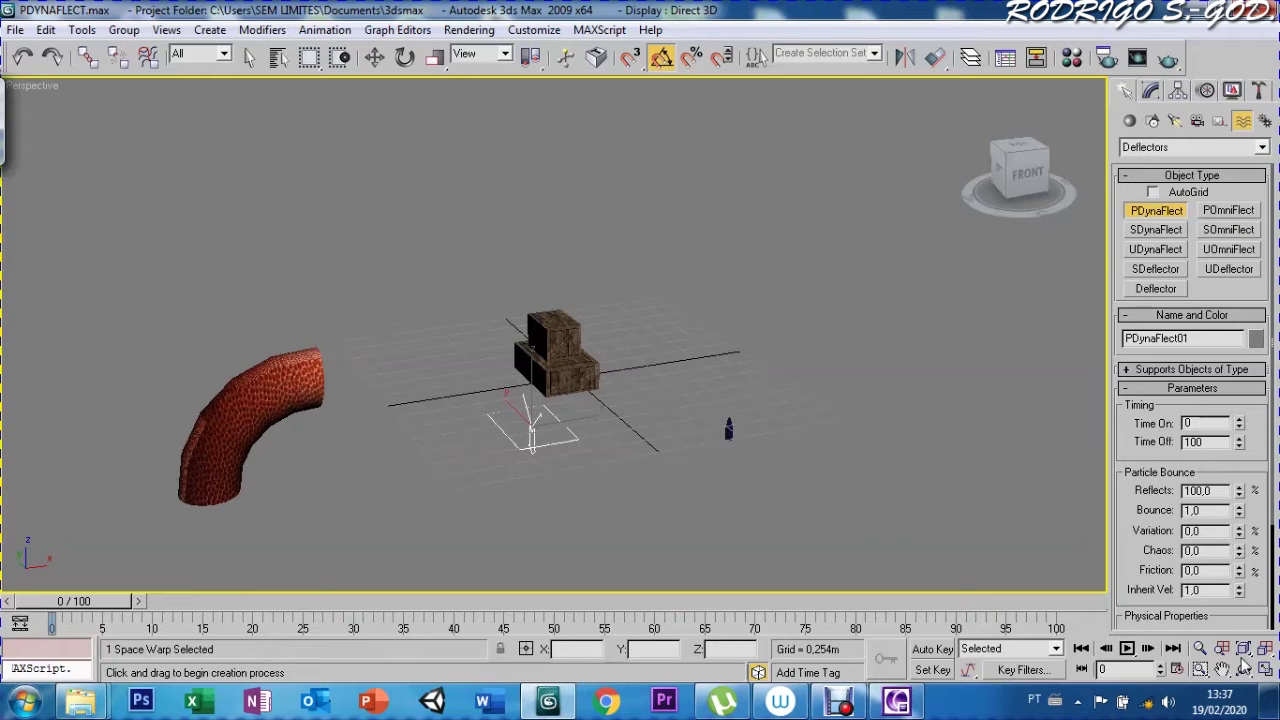
pyautogui.hotkey('alt', 'w')
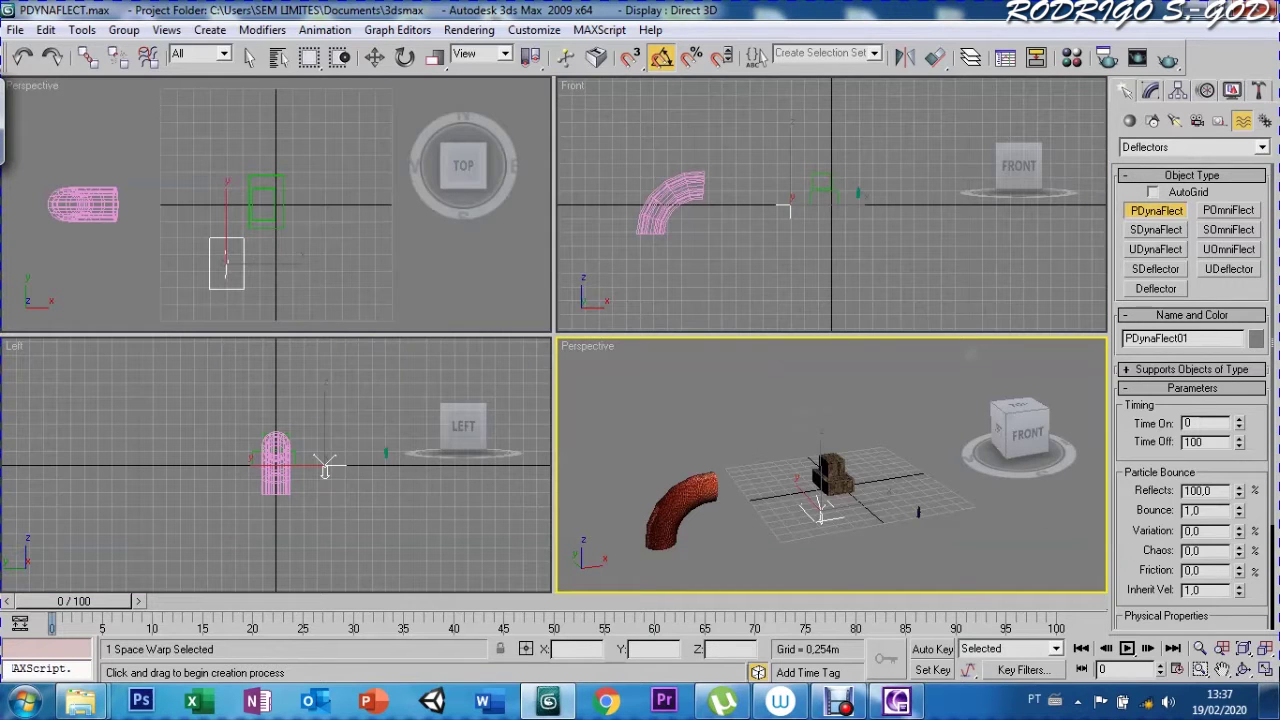
pyautogui.press('e')
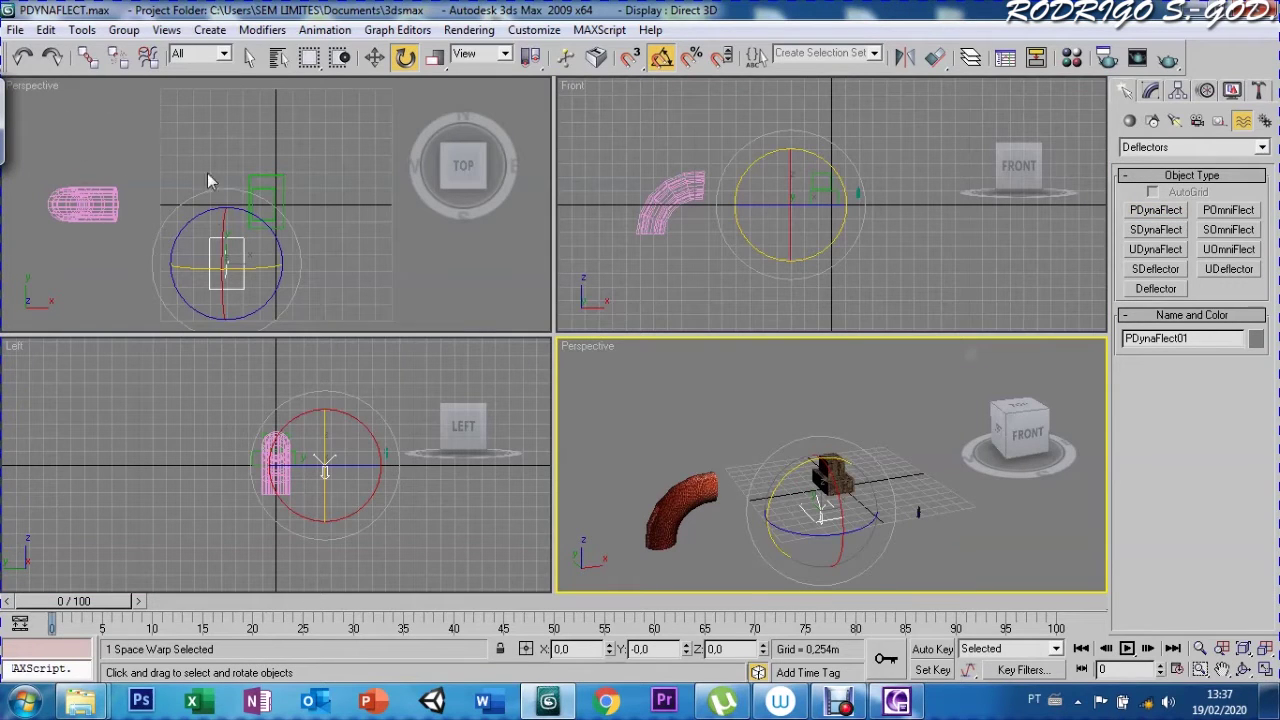
# With angle snap, rotate the deflector 90° upright and lift it to about 0.99 m
pyautogui.click(660, 60)
pyautogui.moveTo(195, 275); pyautogui.dragTo(278, 262)
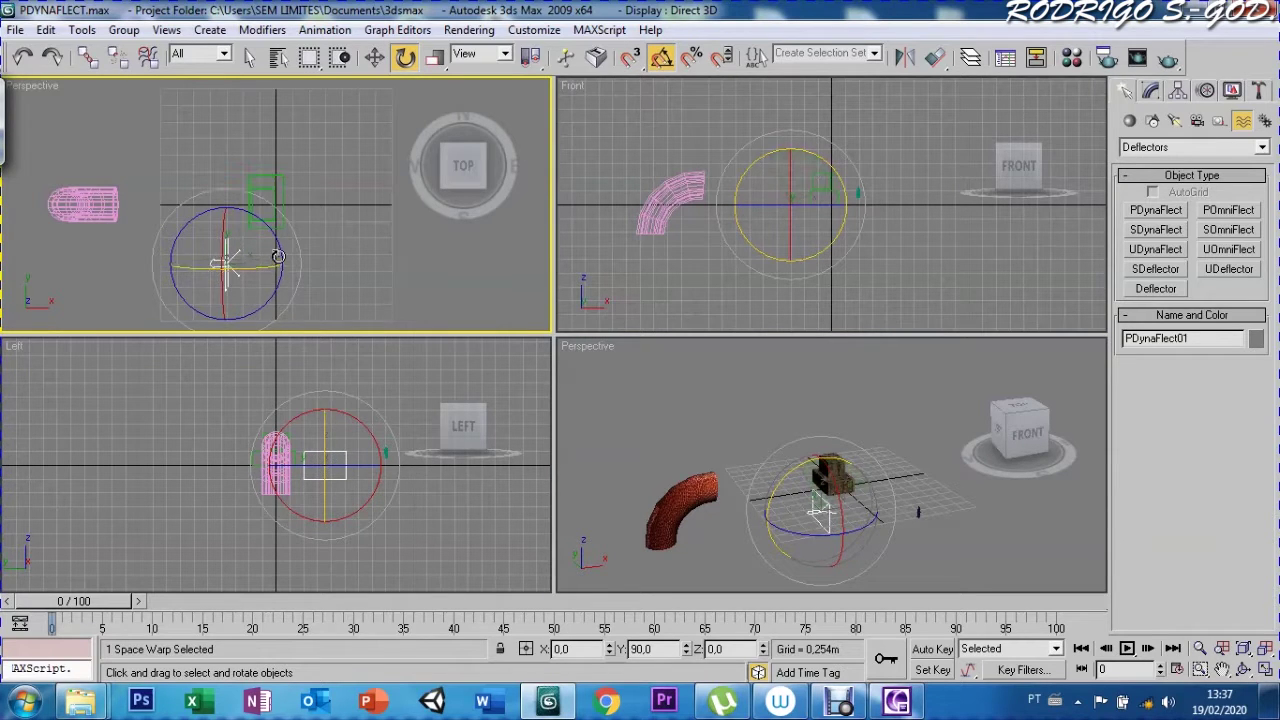
pyautogui.press('w')
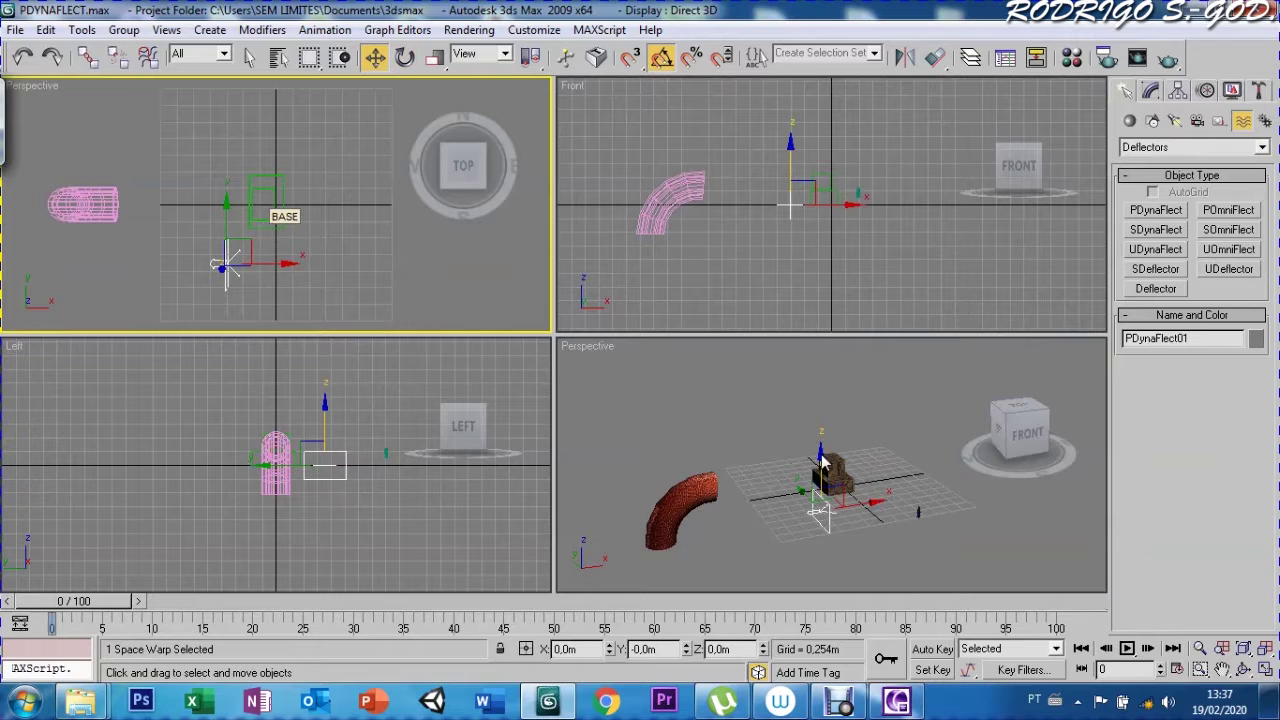
pyautogui.moveTo(818, 457); pyautogui.dragTo(830, 422)
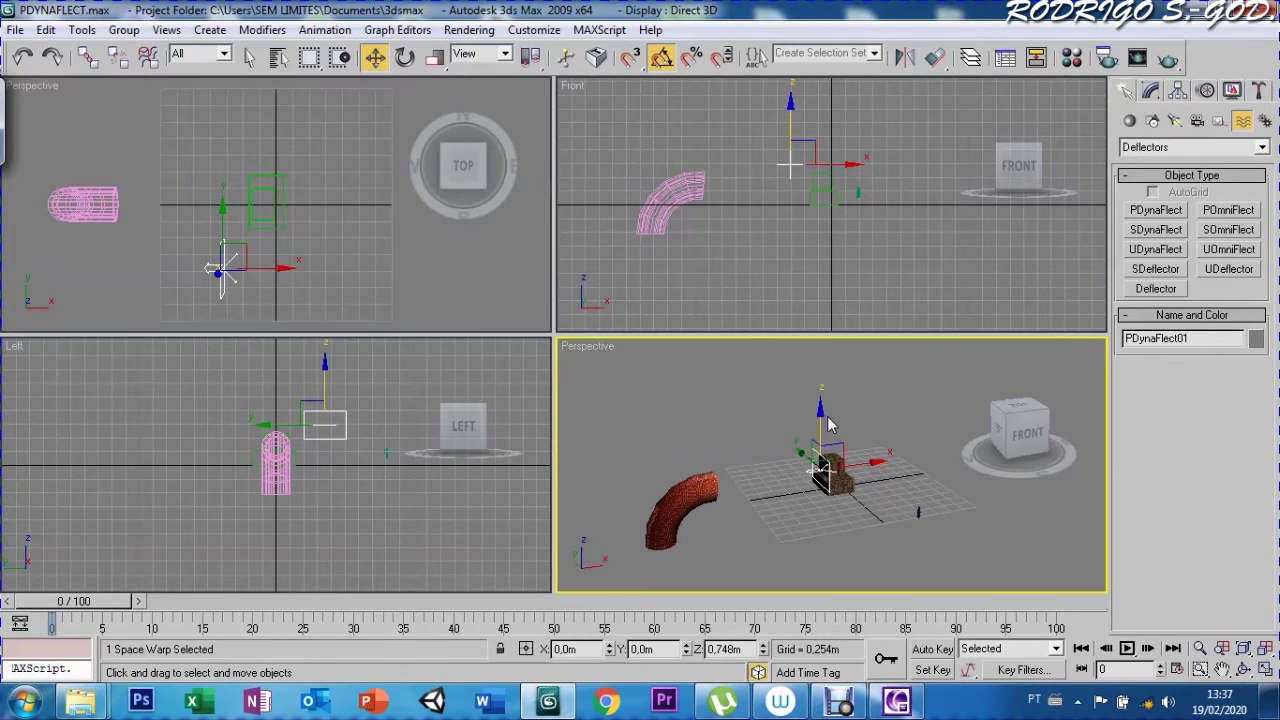
pyautogui.moveTo(830, 422); pyautogui.dragTo(838, 393)
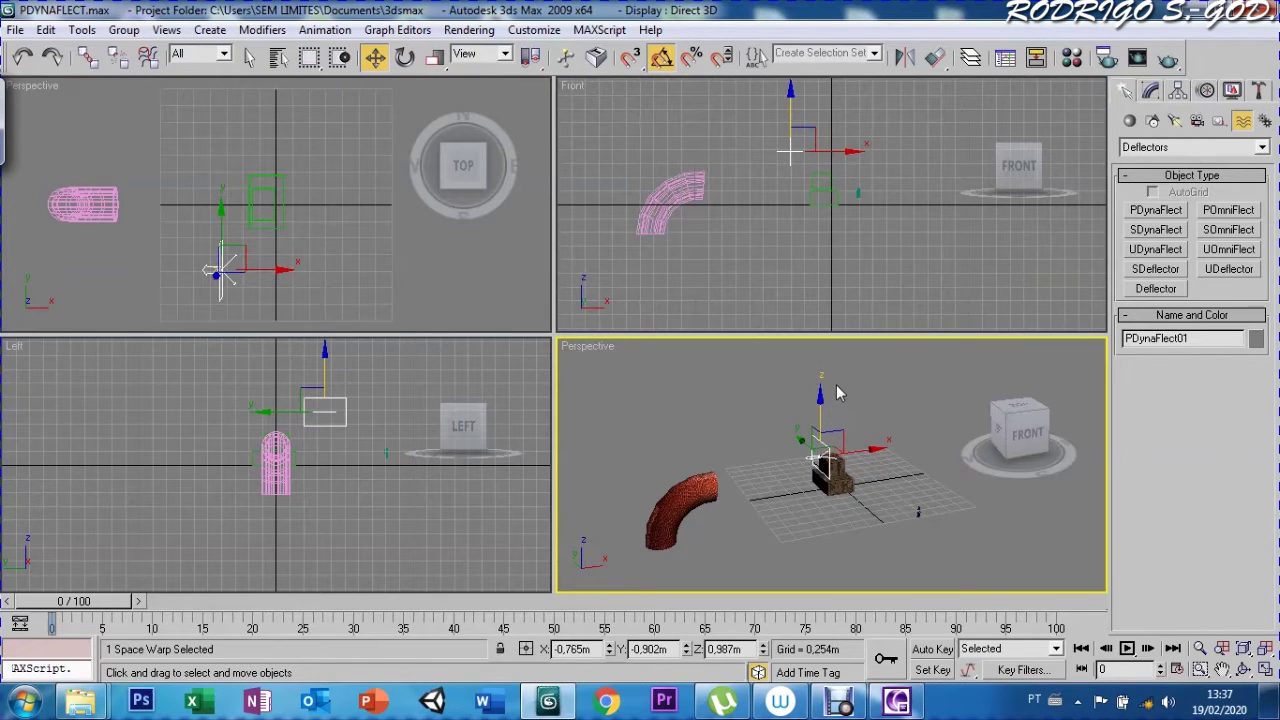
pyautogui.press('z')
pyautogui.hotkey('ctrl', 'r')
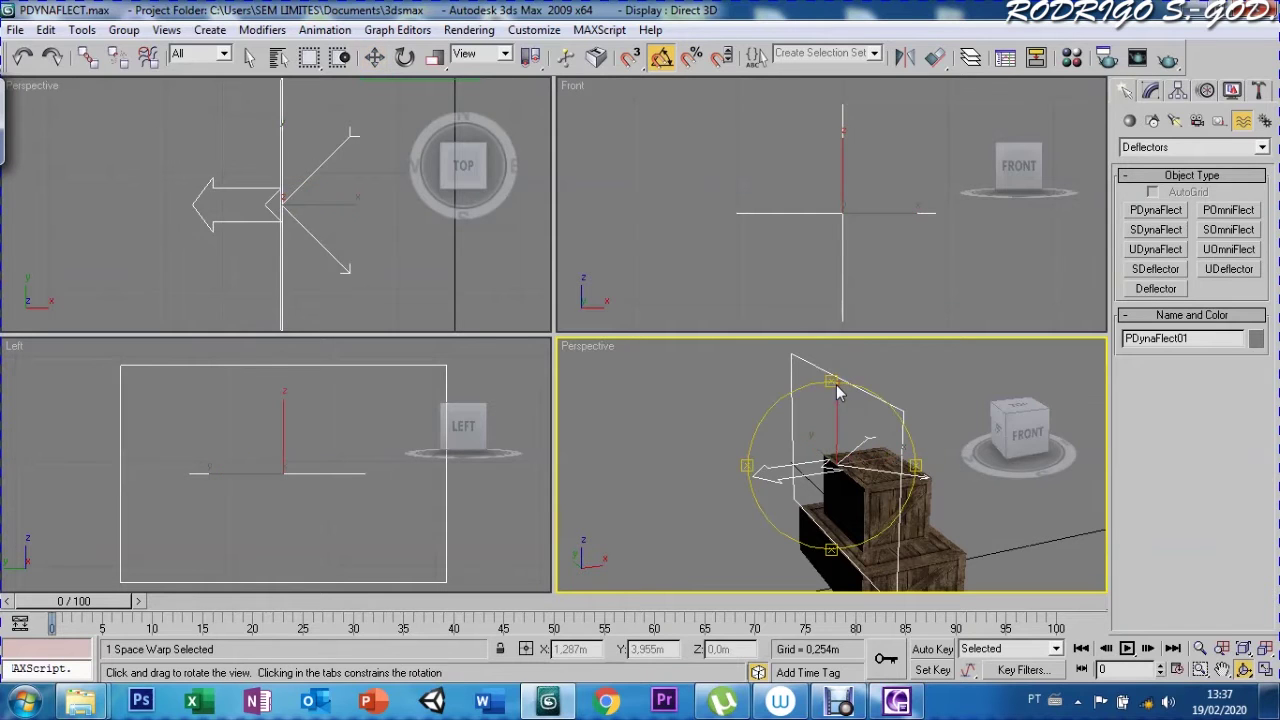
# Move the deflector down onto the top crate
pyautogui.moveTo(905, 455); pyautogui.dragTo(998, 451)
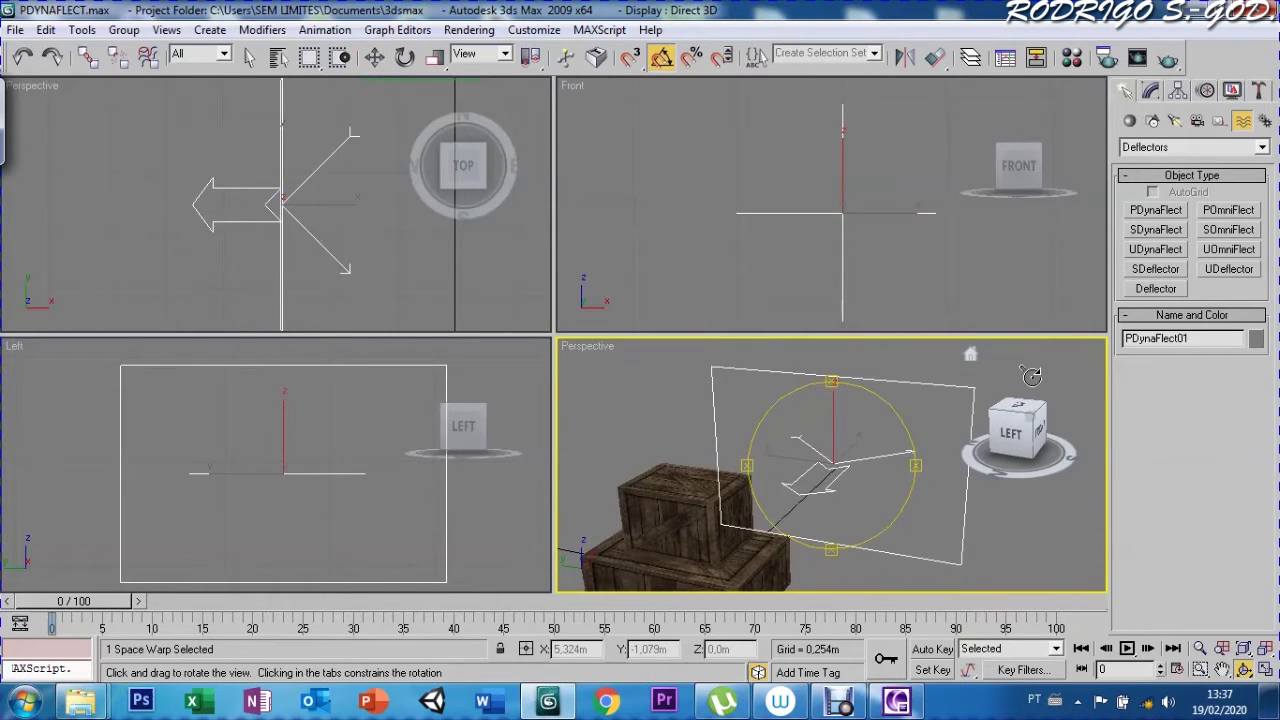
pyautogui.press('w')
pyautogui.moveTo(784, 459); pyautogui.dragTo(590, 428)
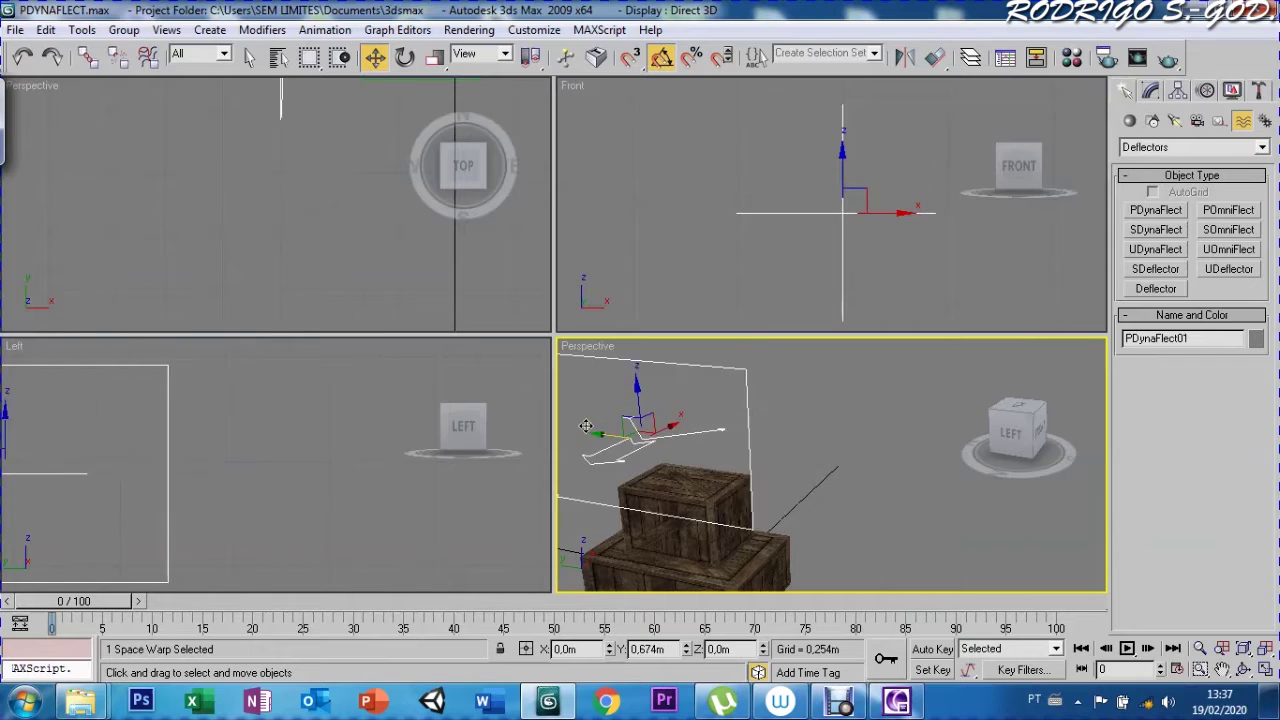
pyautogui.moveTo(636, 381)
pyautogui.mouseDown()
pyautogui.moveTo(633, 440)
pyautogui.moveTo(664, 497)
pyautogui.moveTo(720, 487)
pyautogui.mouseUp()
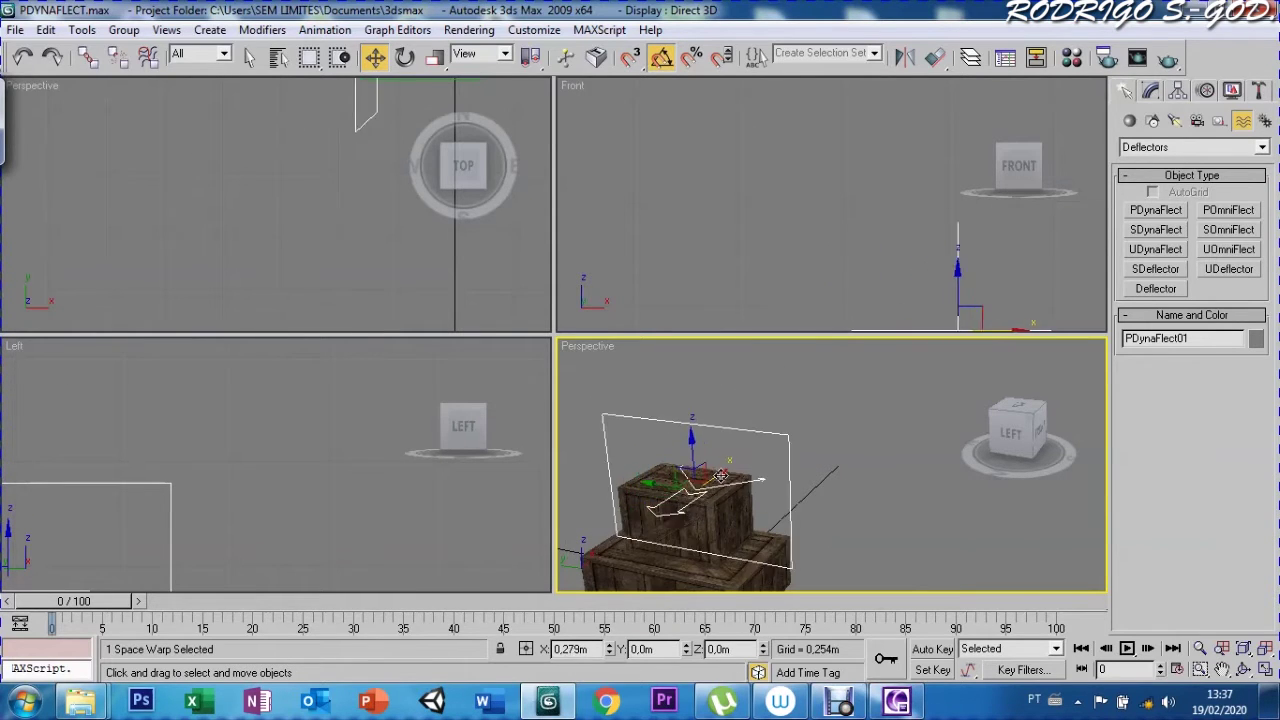
pyautogui.moveTo(720, 487)
pyautogui.mouseDown()
pyautogui.moveTo(665, 475)
pyautogui.moveTo(679, 477)
pyautogui.mouseUp()
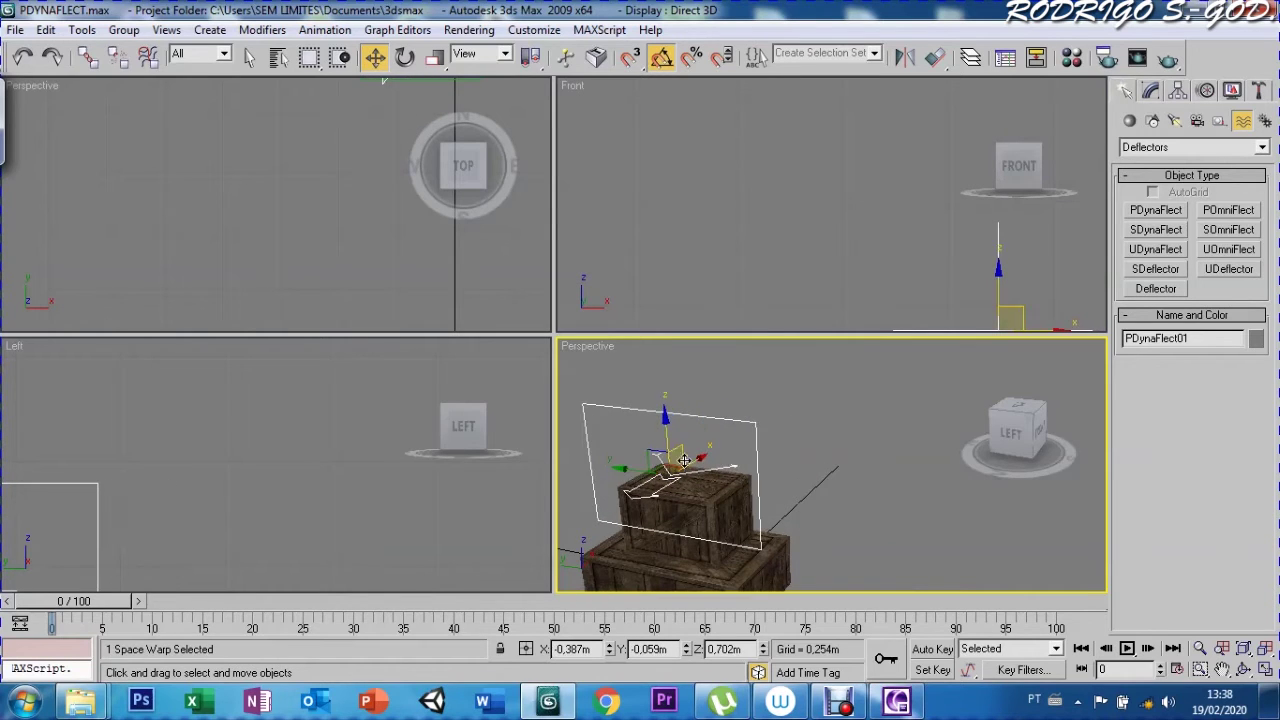
# Scale the deflector uniformly to 84% and set it across the top crate at about 0.64 m
pyautogui.press('r')
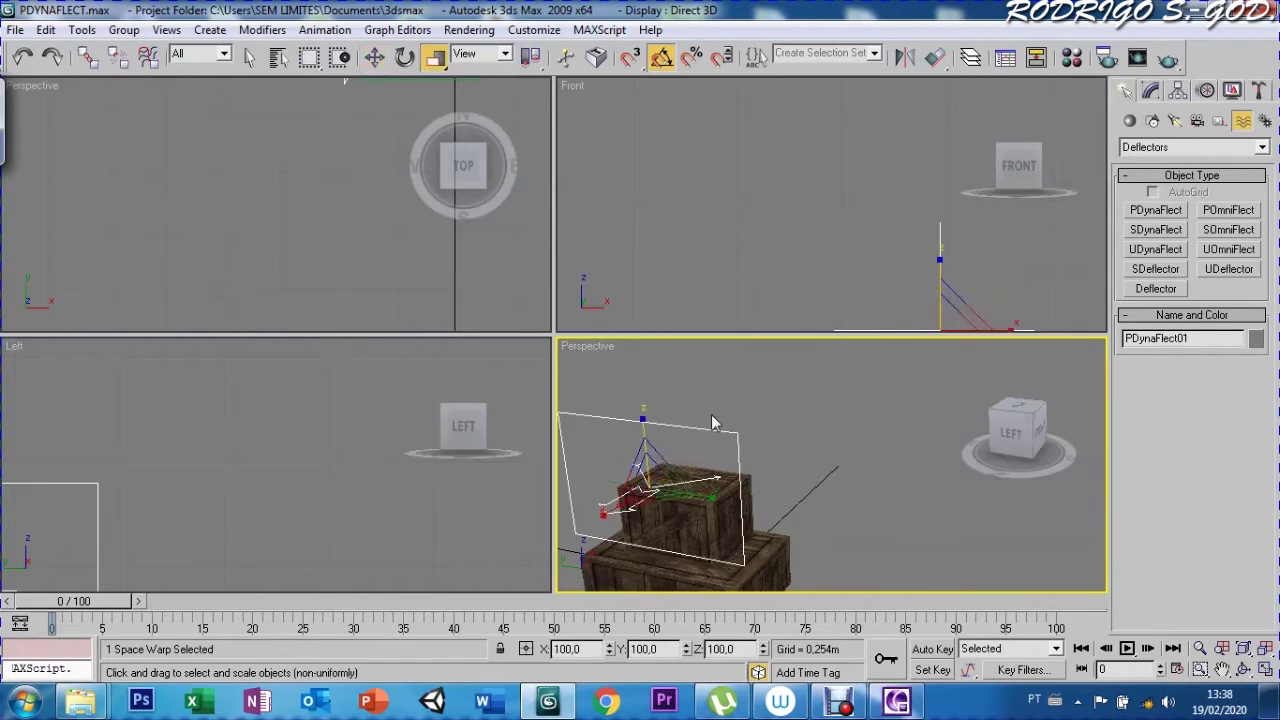
pyautogui.moveTo(648, 478); pyautogui.dragTo(648, 492)
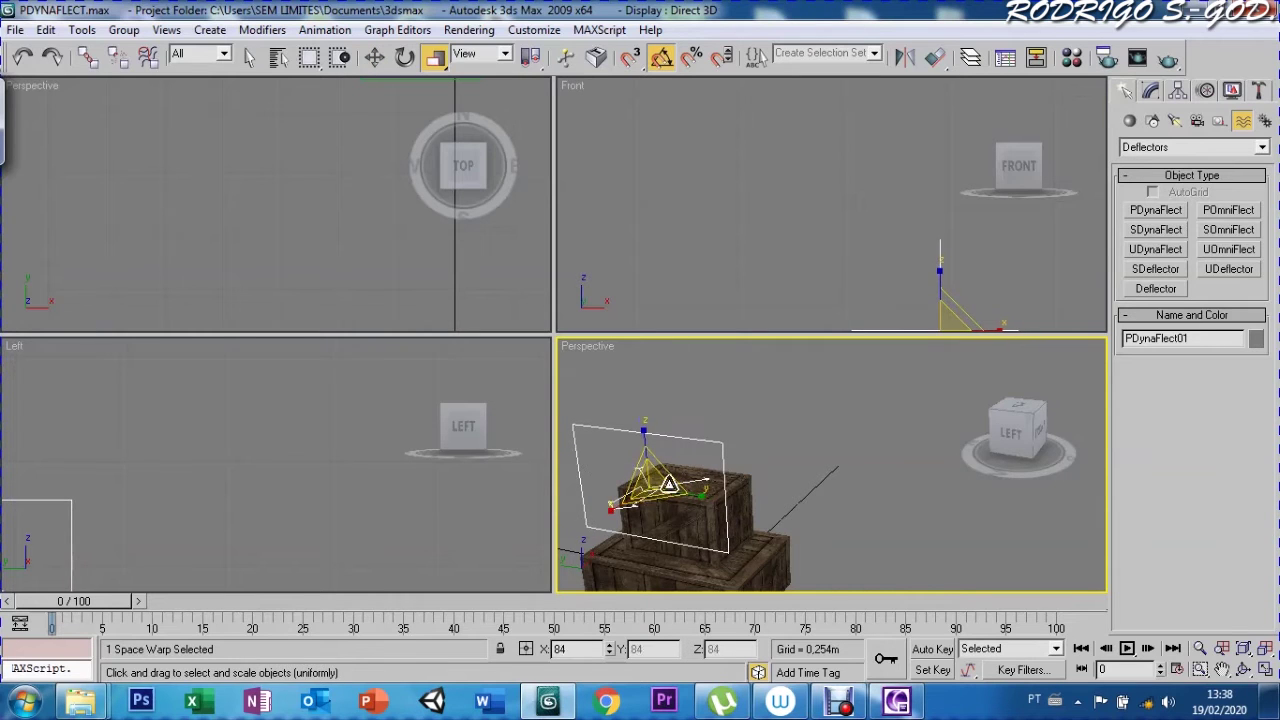
pyautogui.press('w')
pyautogui.moveTo(602, 482); pyautogui.dragTo(663, 447)
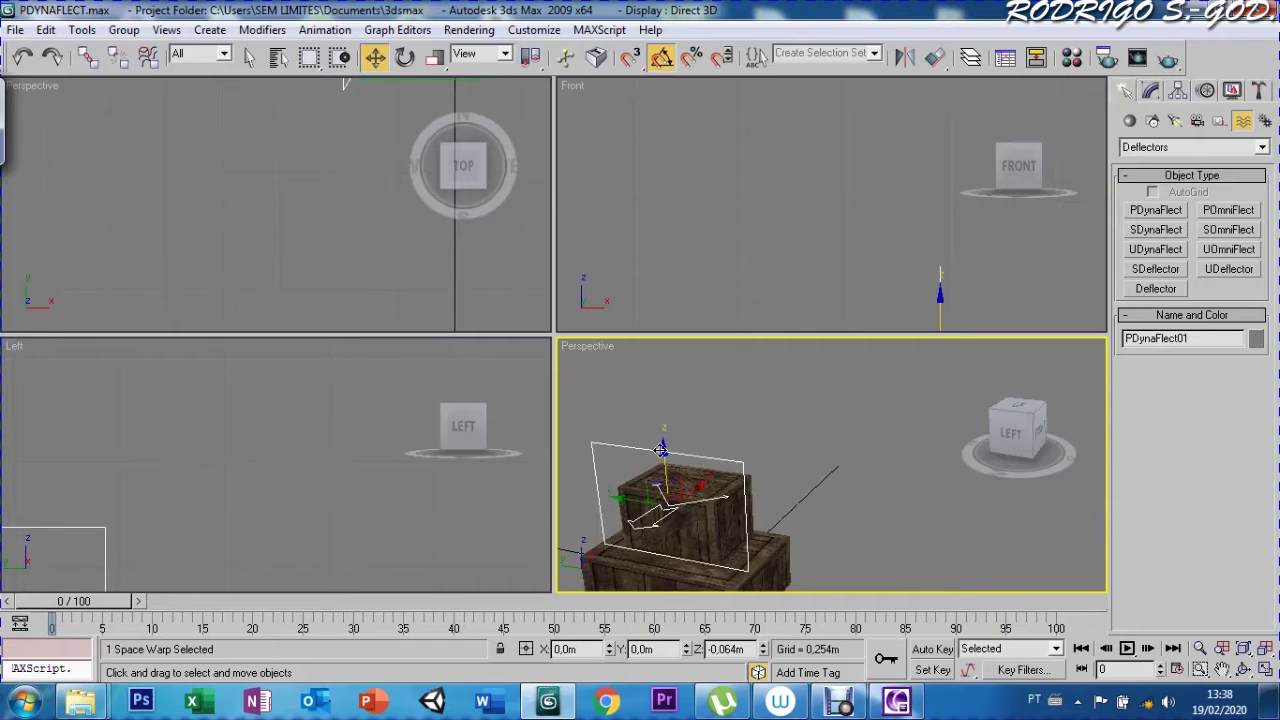
# In the Left view, shift the deflector over the top crate and lower it against it
pyautogui.click(1012, 443)
pyautogui.click(1222, 668)
pyautogui.moveTo(757, 477); pyautogui.dragTo(902, 415)
pyautogui.rightClick(902, 415)
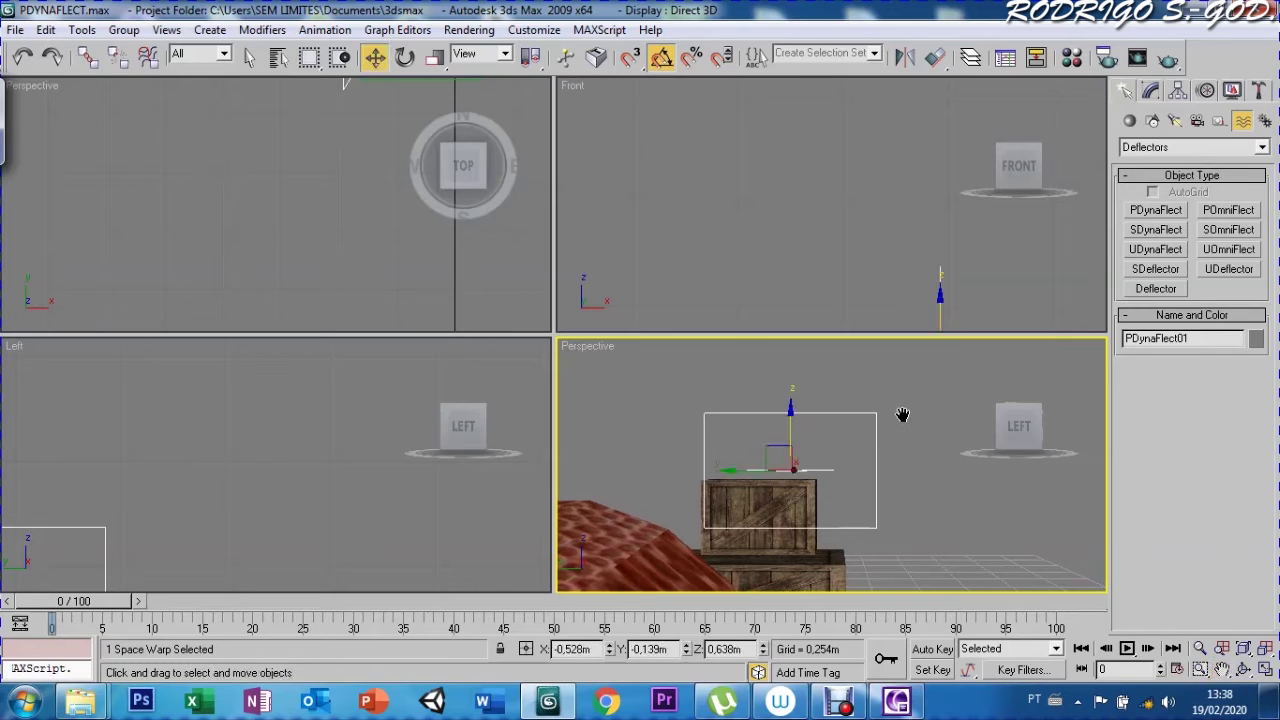
pyautogui.moveTo(718, 470); pyautogui.dragTo(682, 470)
pyautogui.moveTo(753, 410); pyautogui.dragTo(749, 436)
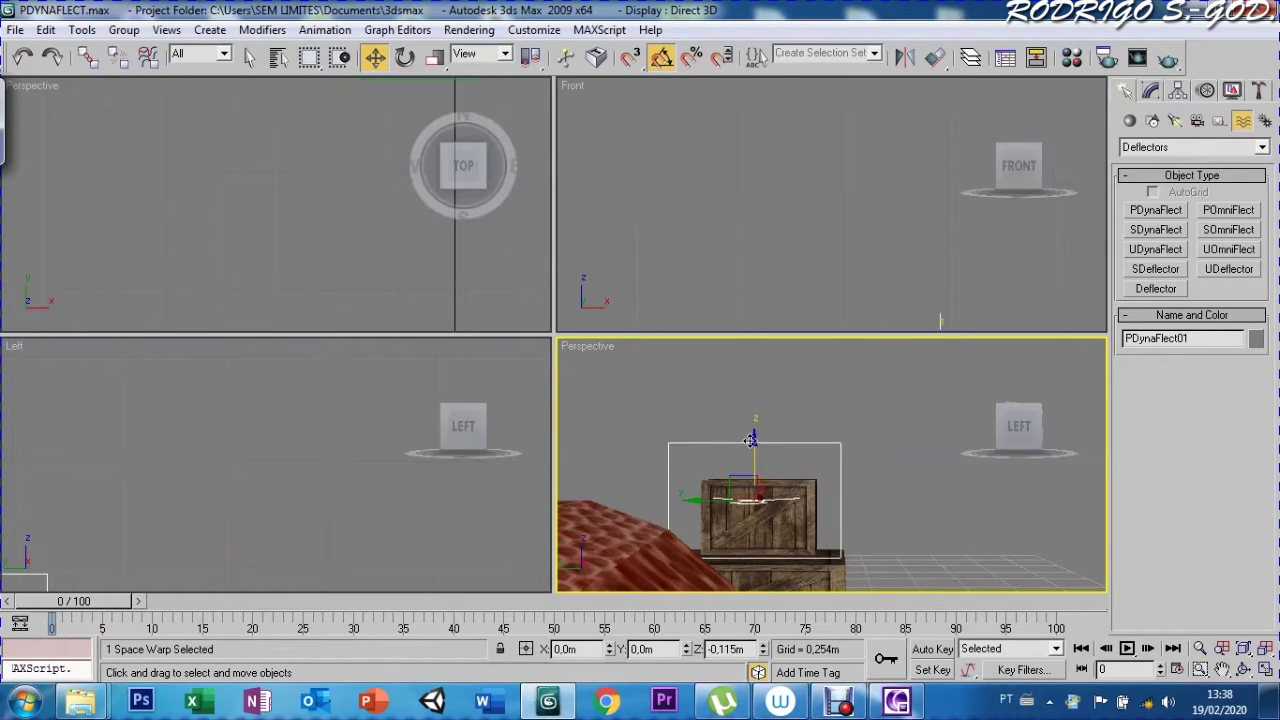
# Scale the deflector to about 83% and lower it to about 0.48 m
pyautogui.press('r')
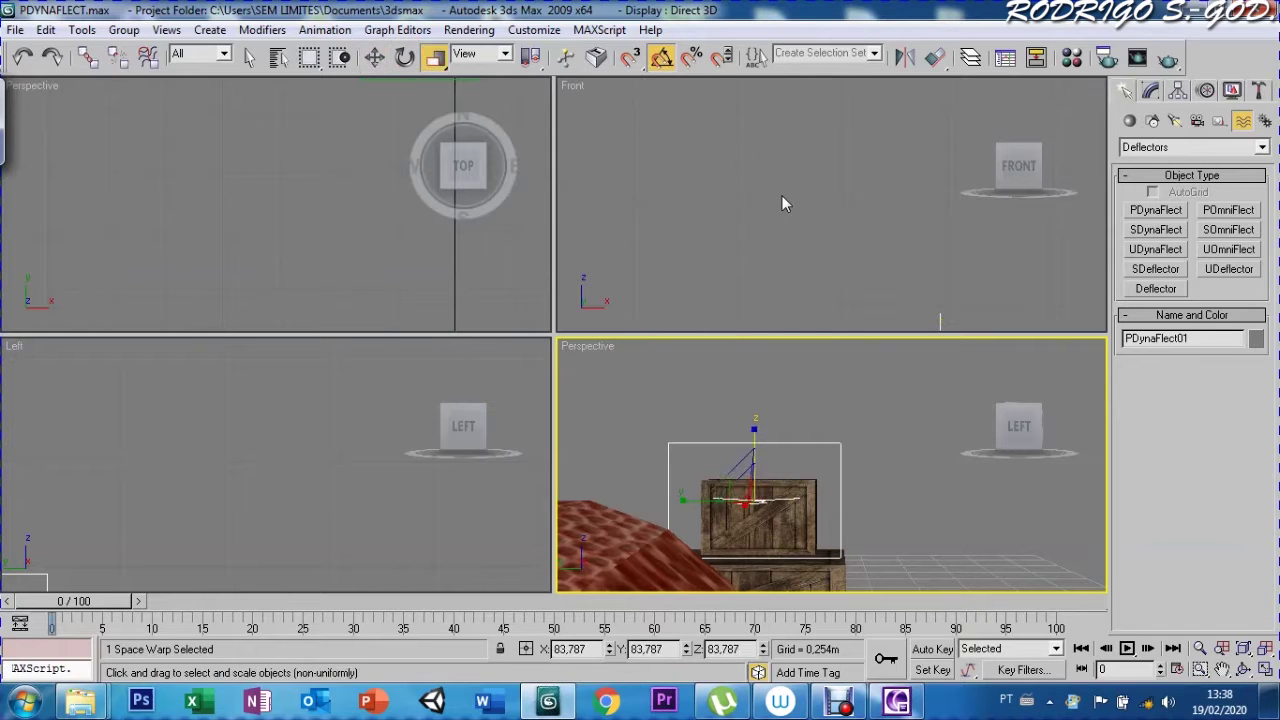
pyautogui.moveTo(741, 485); pyautogui.dragTo(748, 488)
pyautogui.press('w')
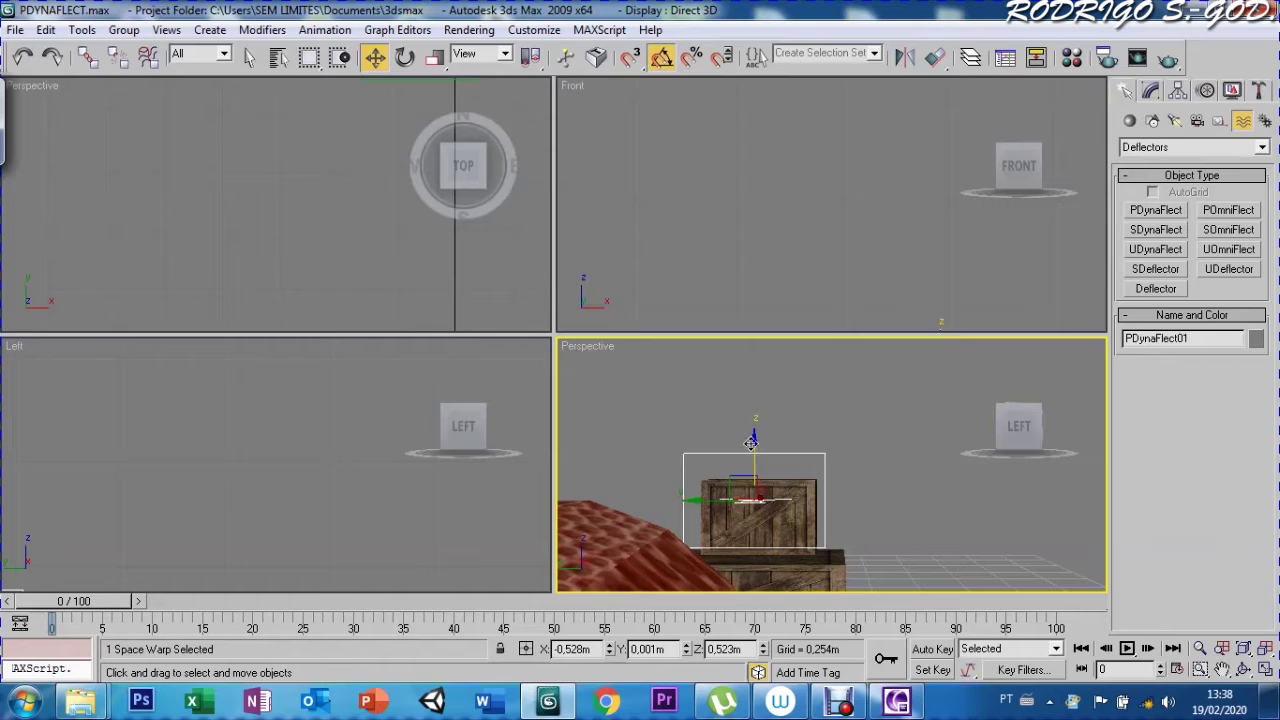
pyautogui.moveTo(751, 441); pyautogui.dragTo(752, 455)
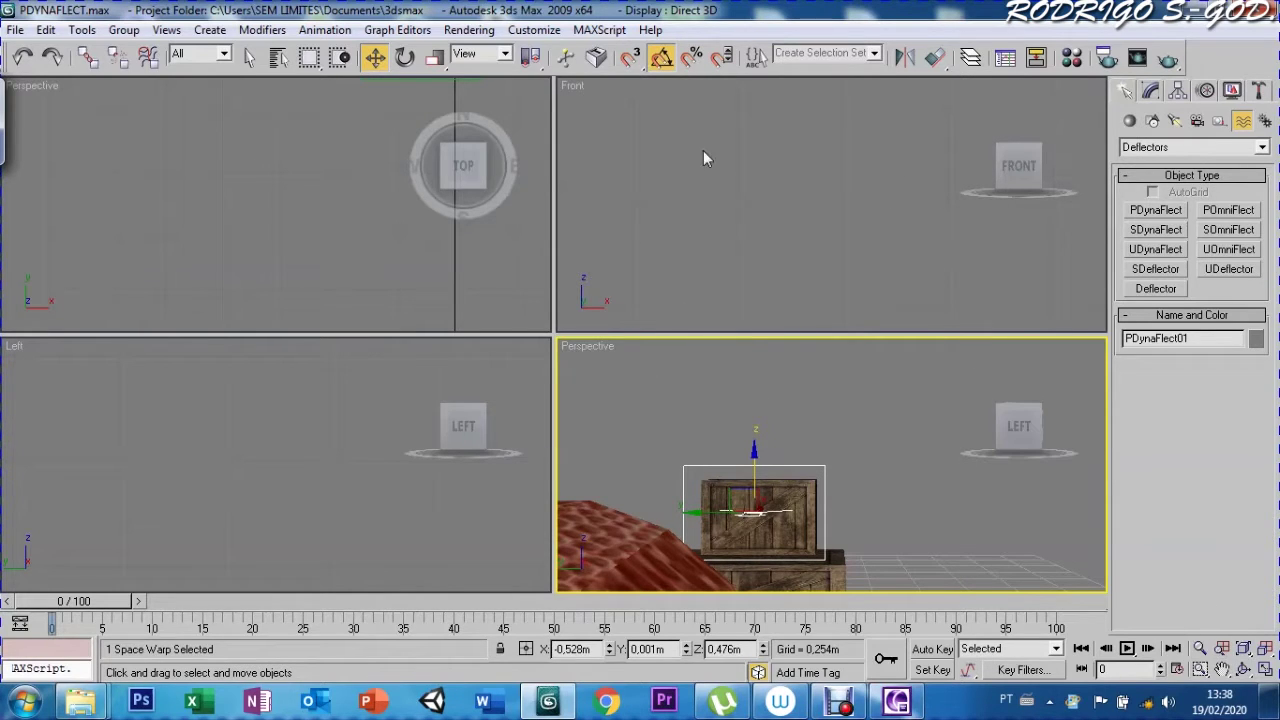
pyautogui.hotkey('ctrl', 'r')
pyautogui.moveTo(917, 465); pyautogui.dragTo(749, 466)
# Nudge the deflector toward the crate and zoom out to see the whole scene
pyautogui.press('w')
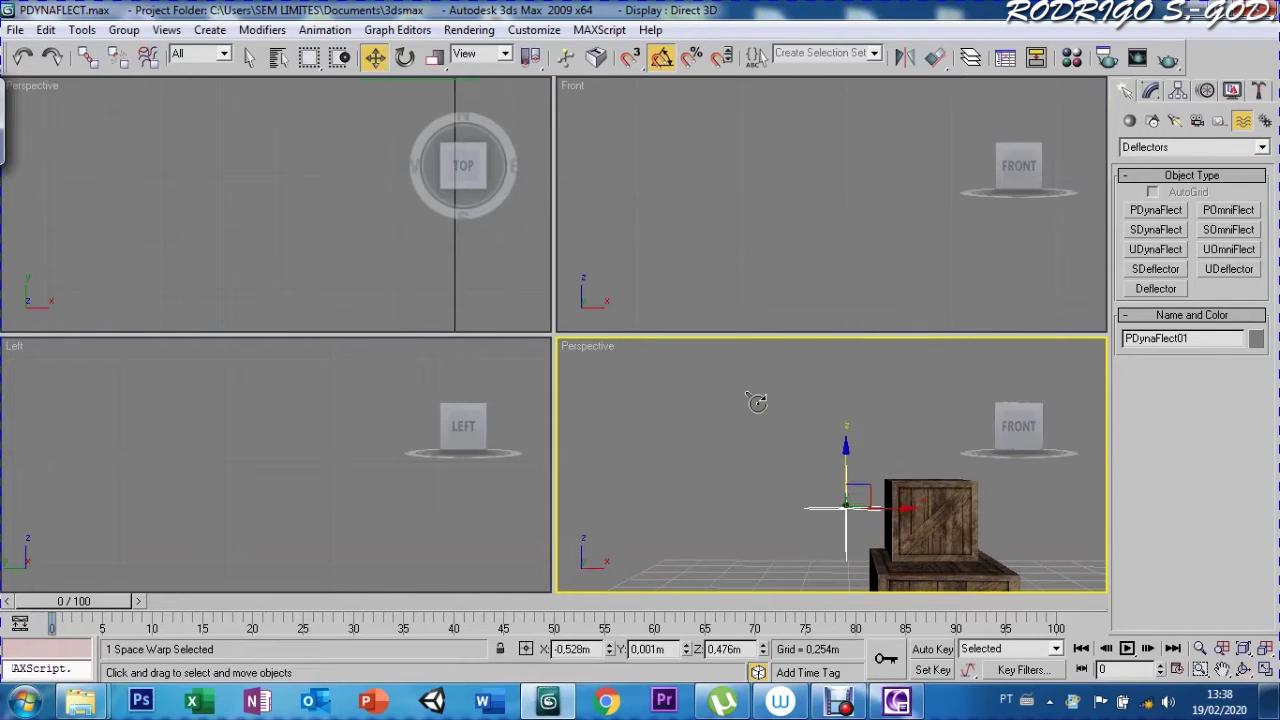
pyautogui.click(905, 512)
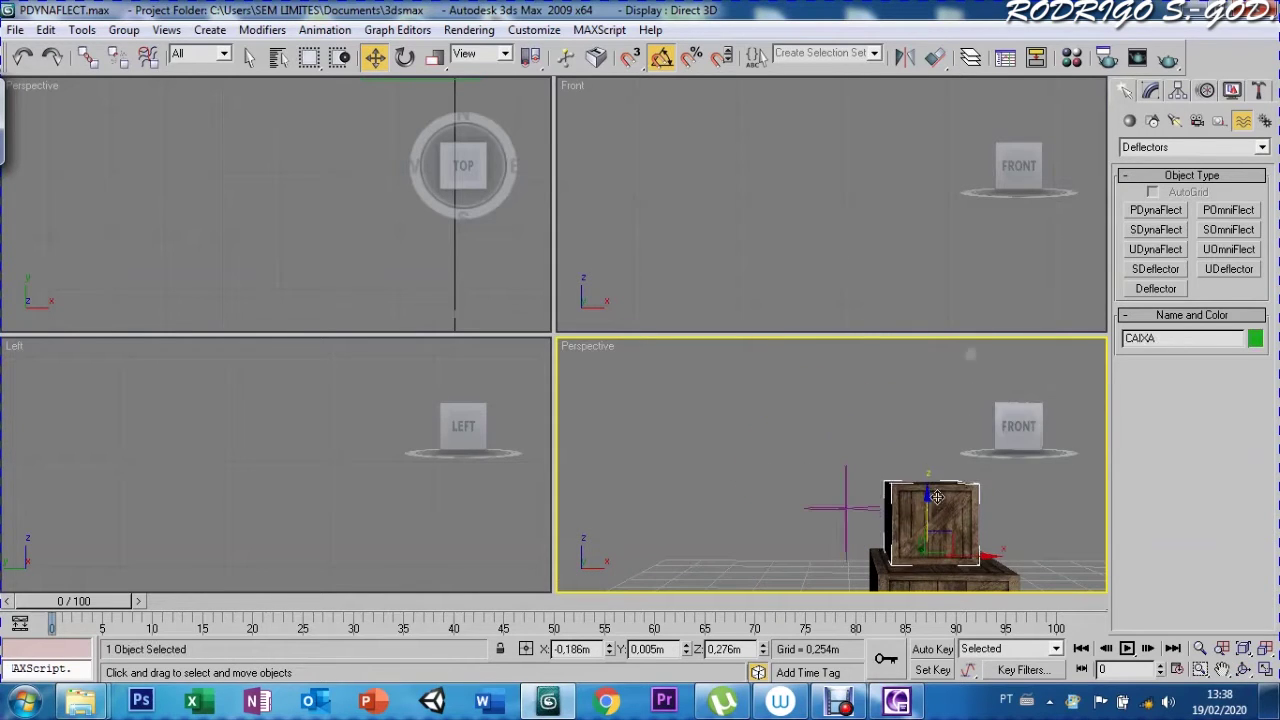
pyautogui.click(937, 497)
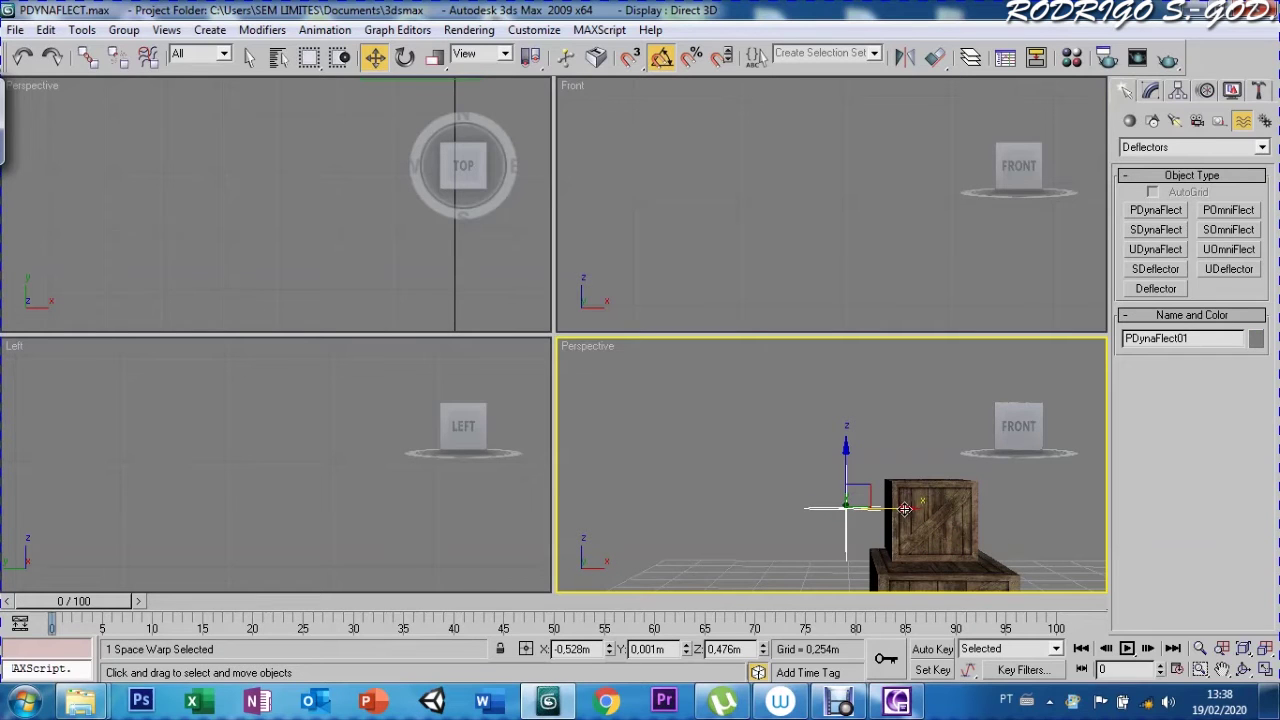
pyautogui.moveTo(905, 510); pyautogui.dragTo(931, 509)
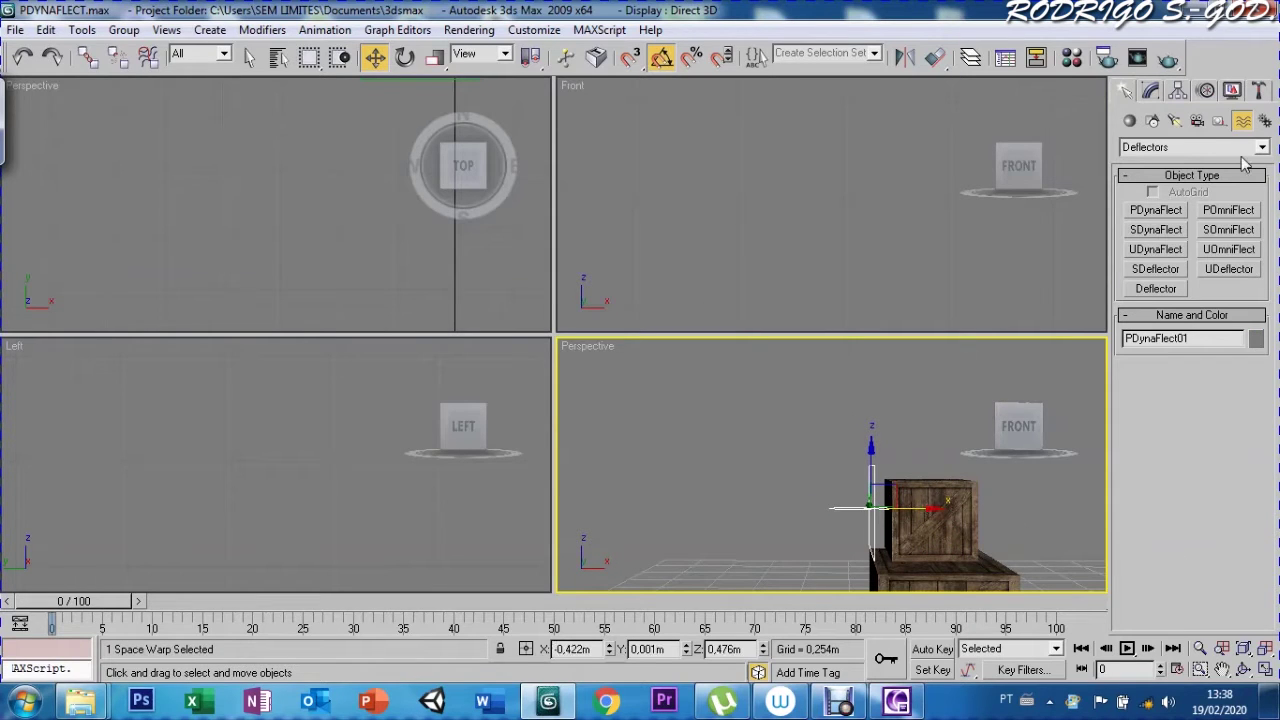
pyautogui.hotkey('ctrl', 'alt', 'z')
pyautogui.hotkey('ctrl', 'r')
pyautogui.moveTo(828, 537); pyautogui.dragTo(943, 464)
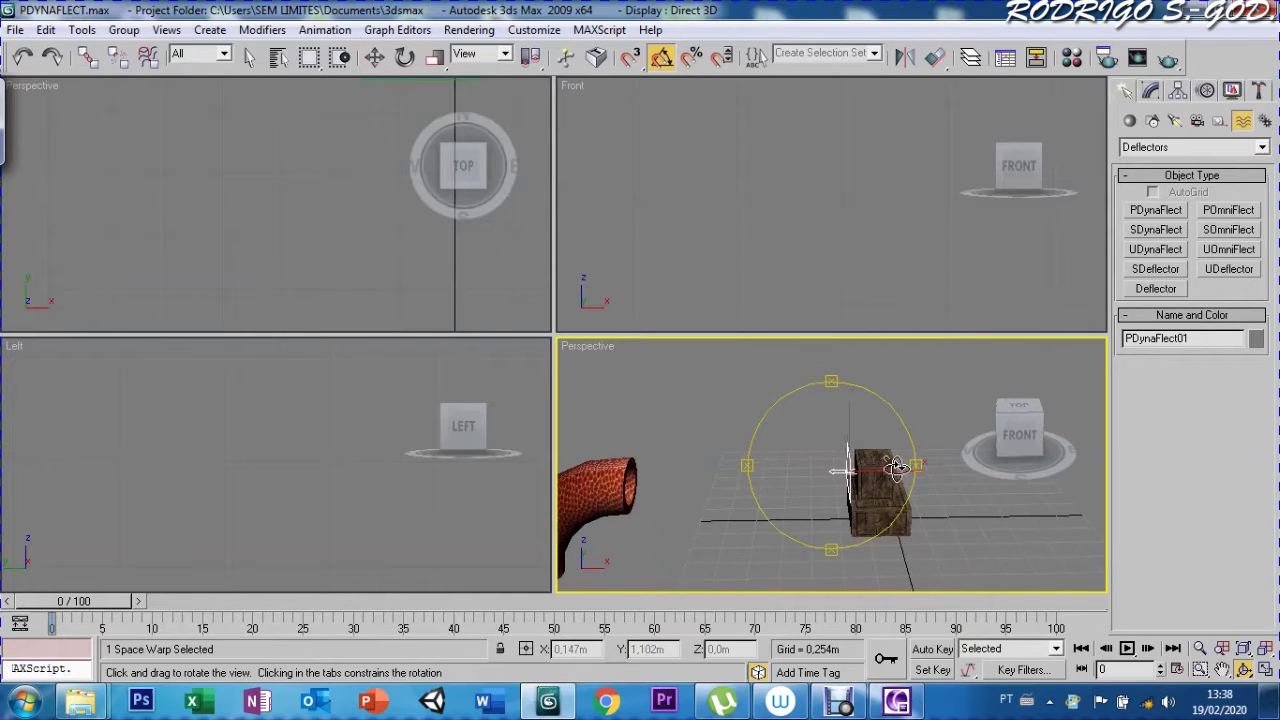
# Show the BASE box's parameters in the Modify panel and frame the view on it
pyautogui.press('w')
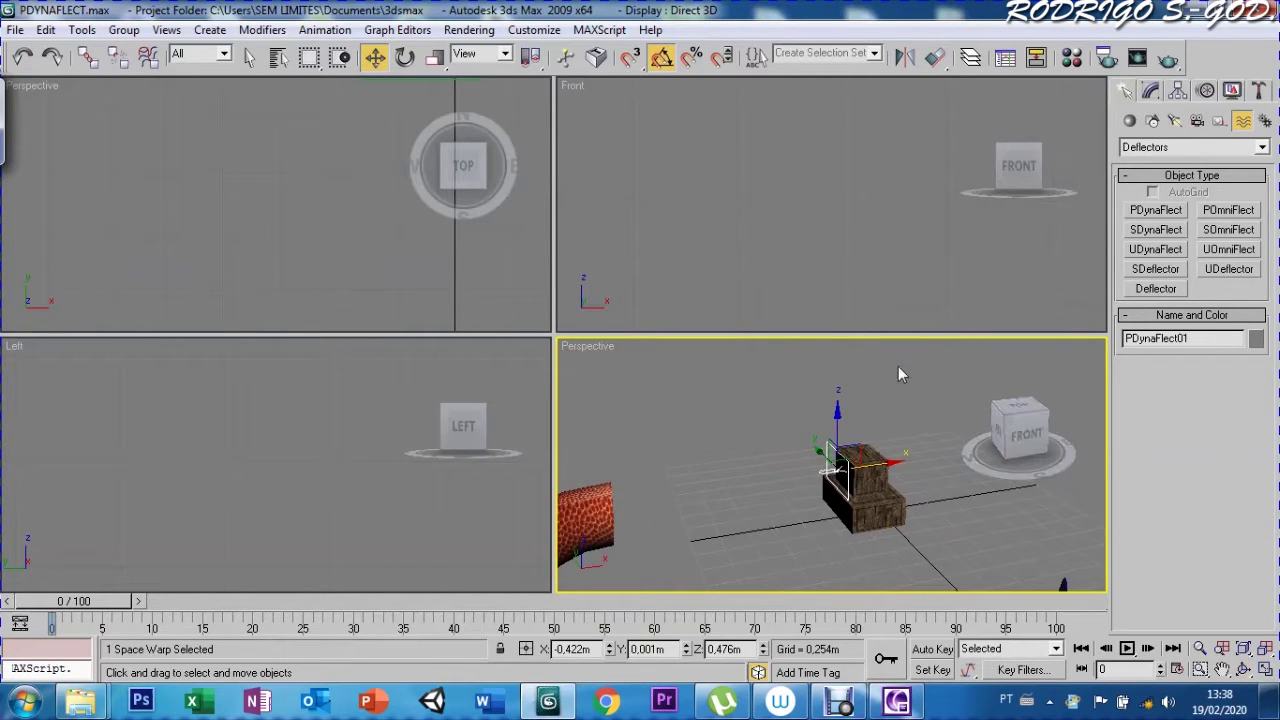
pyautogui.click(872, 452)
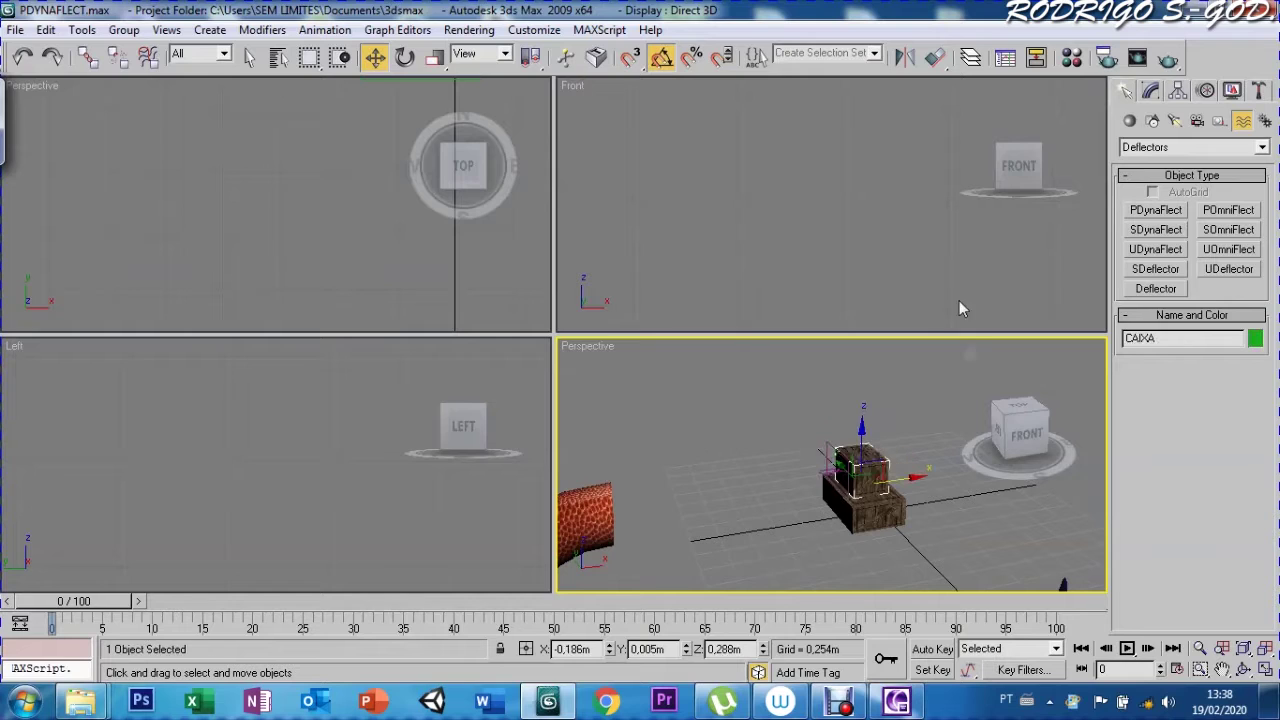
pyautogui.click(1152, 93)
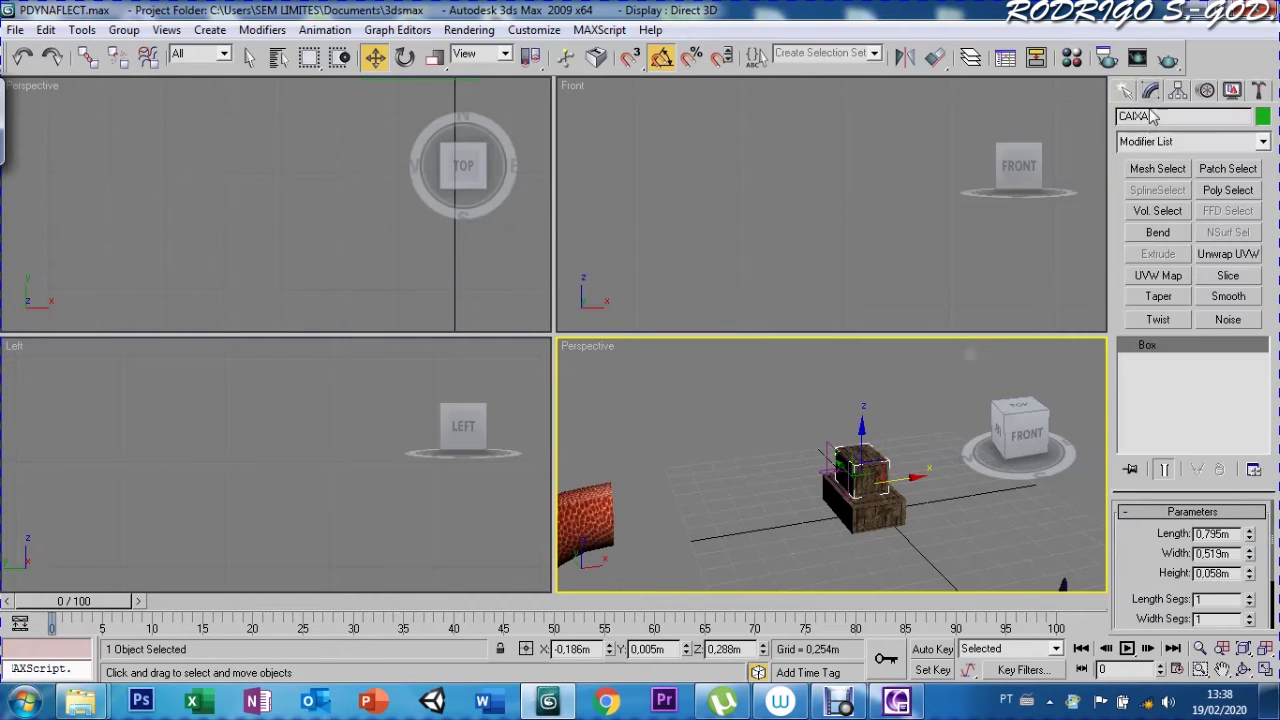
pyautogui.click(870, 516)
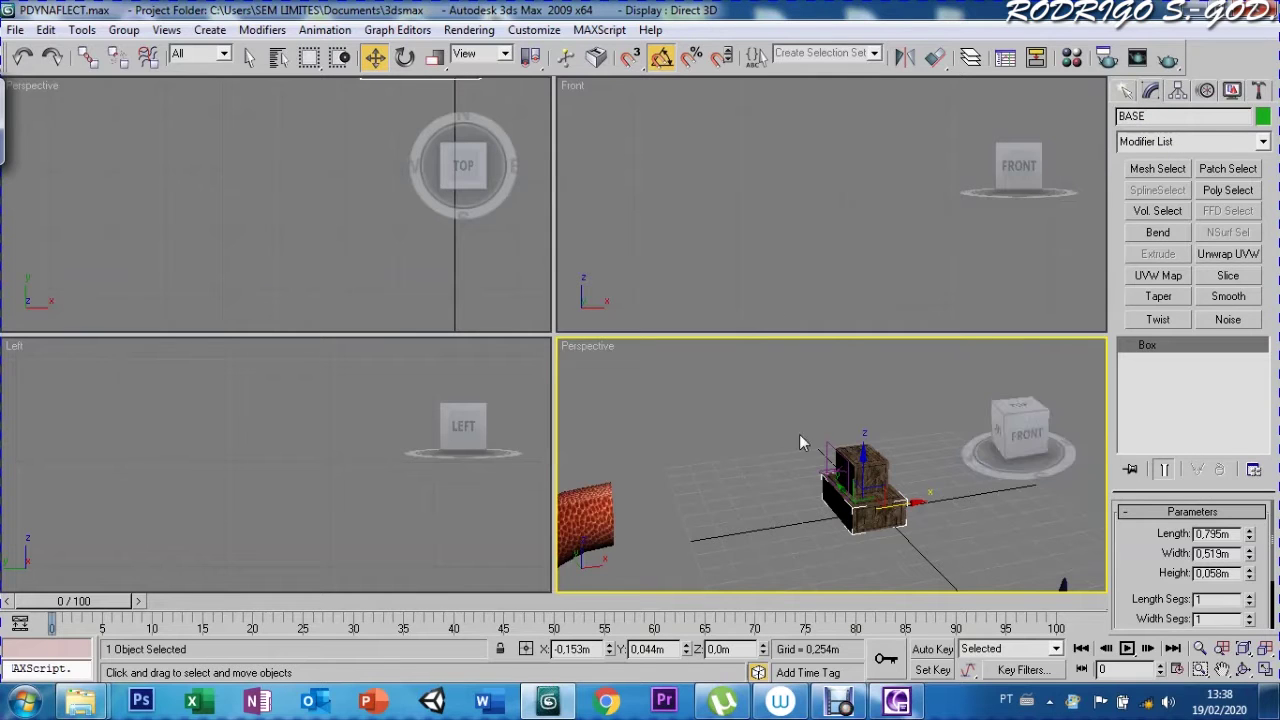
pyautogui.press('z')
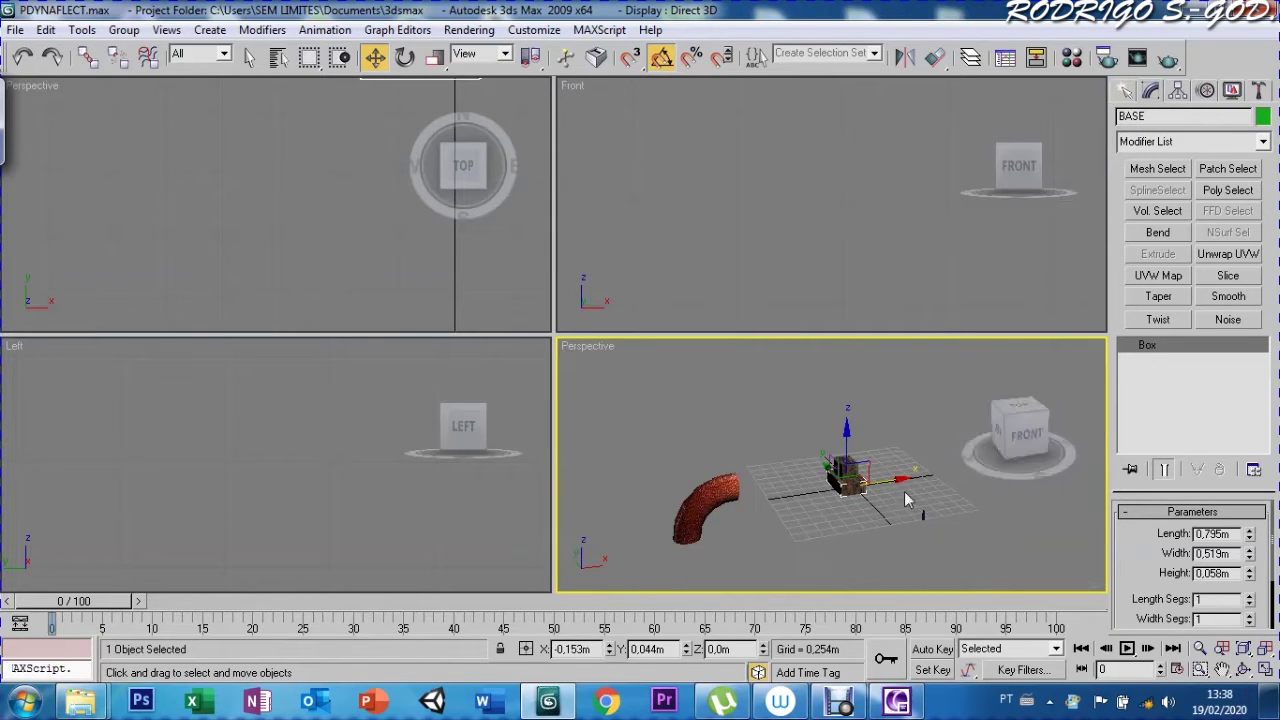
pyautogui.click(1126, 91)
# Create the SuperSpray01 emitter, about 0.794 m, next to the bent red tube
pyautogui.click(1135, 147)
pyautogui.click(1140, 208)
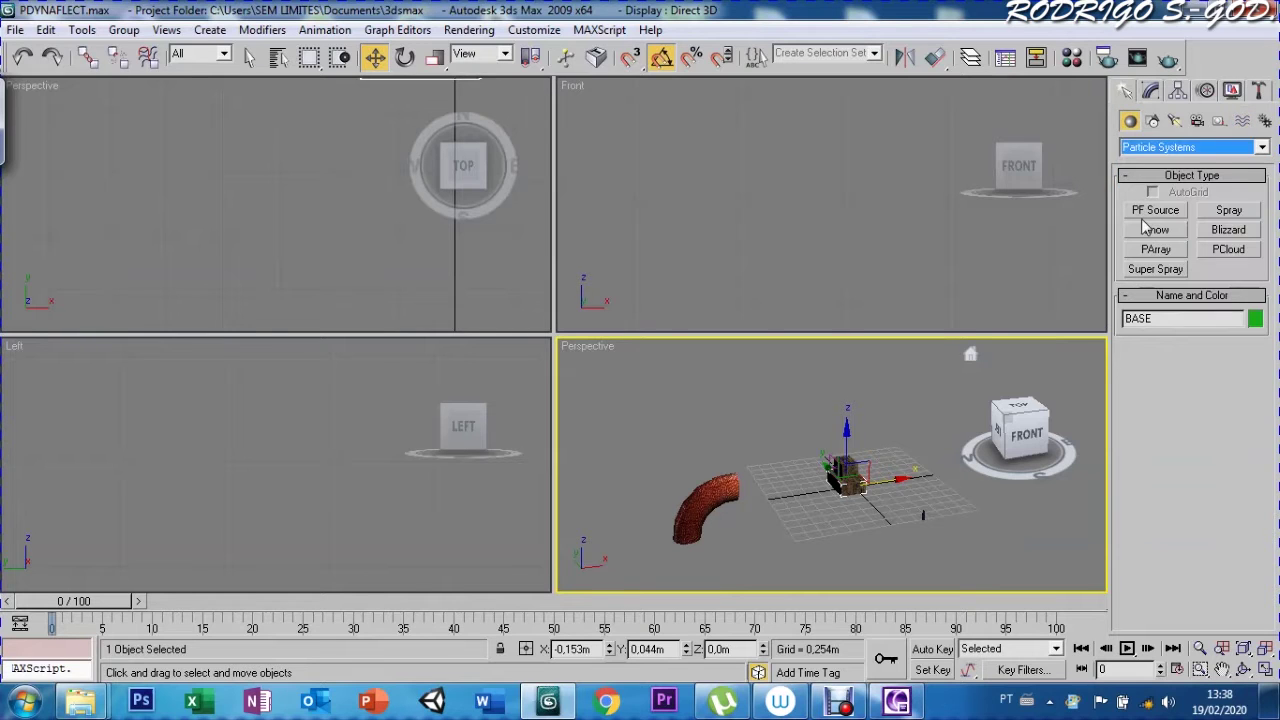
pyautogui.click(1152, 267)
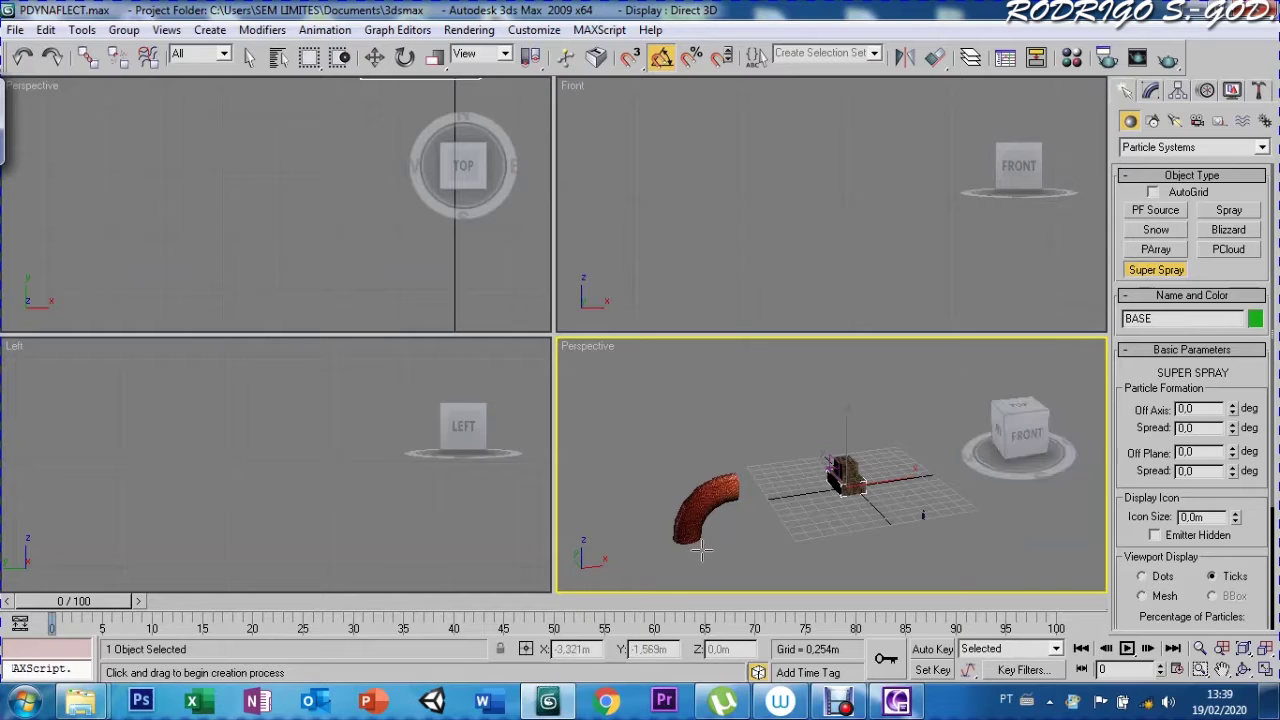
pyautogui.moveTo(706, 556); pyautogui.dragTo(760, 520)
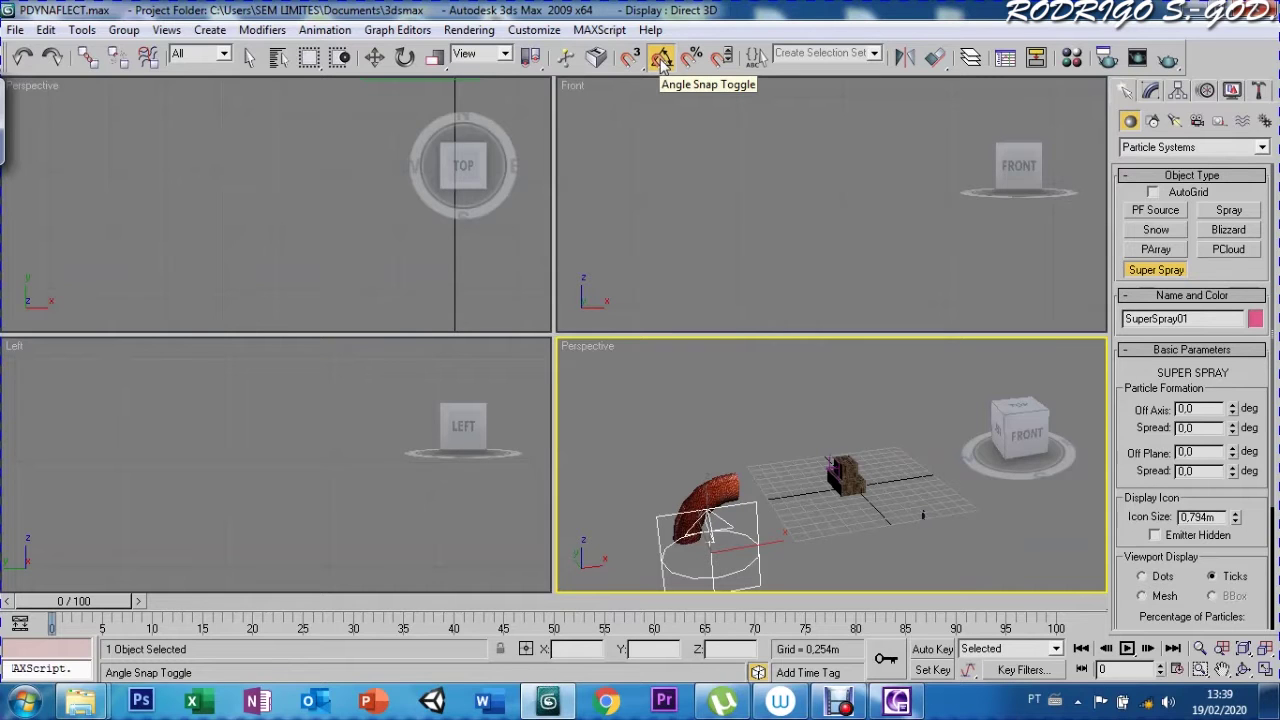
# Rotate SuperSpray01 90° on Y so it sprays toward the crate
pyautogui.press('e')
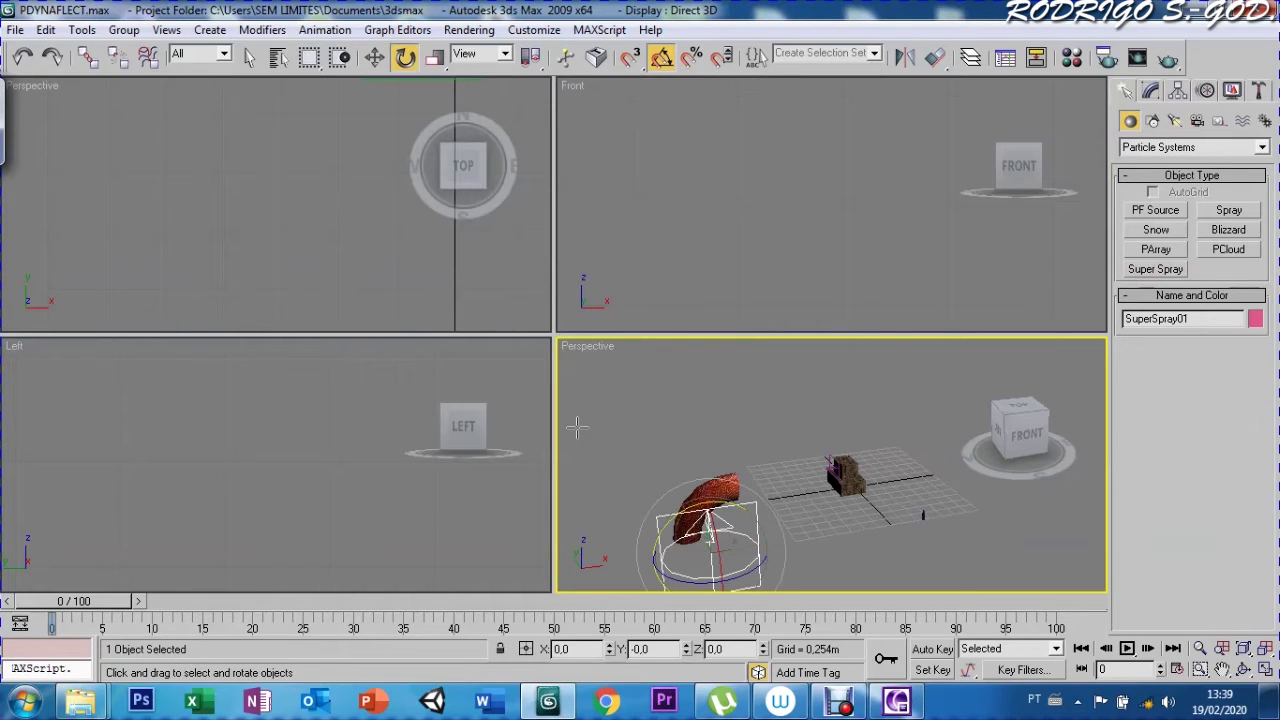
pyautogui.moveTo(672, 524); pyautogui.dragTo(751, 497)
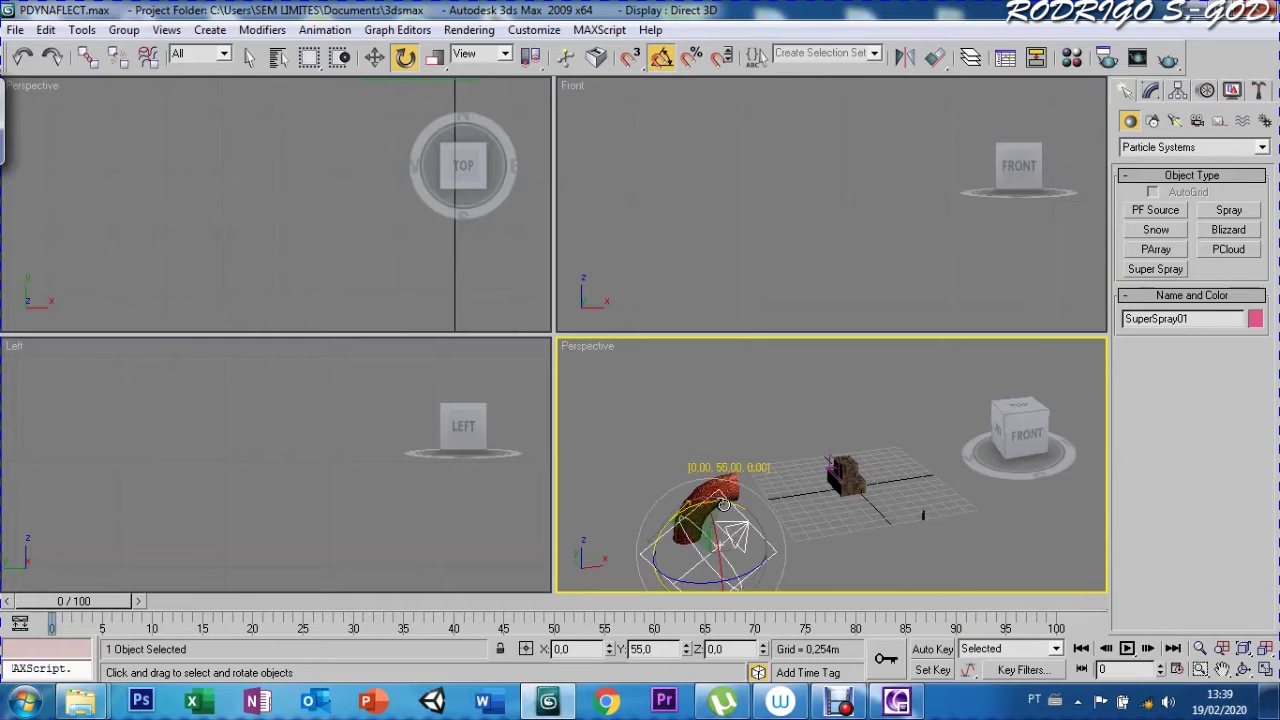
pyautogui.moveTo(751, 497); pyautogui.dragTo(739, 505)
pyautogui.moveTo(100, 610); pyautogui.dragTo(98, 610)
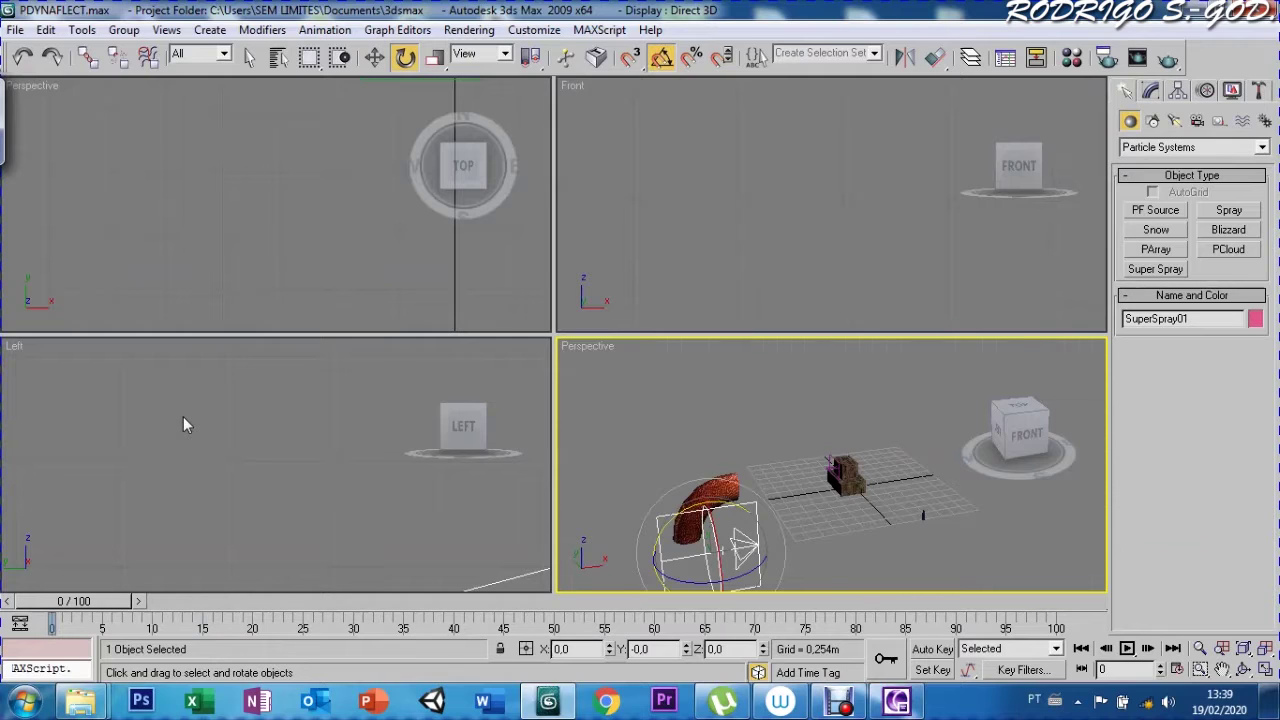
# In Top view, move the emitter to the tube mouth at about X -3.188 m
pyautogui.press('t')
pyautogui.press('w')
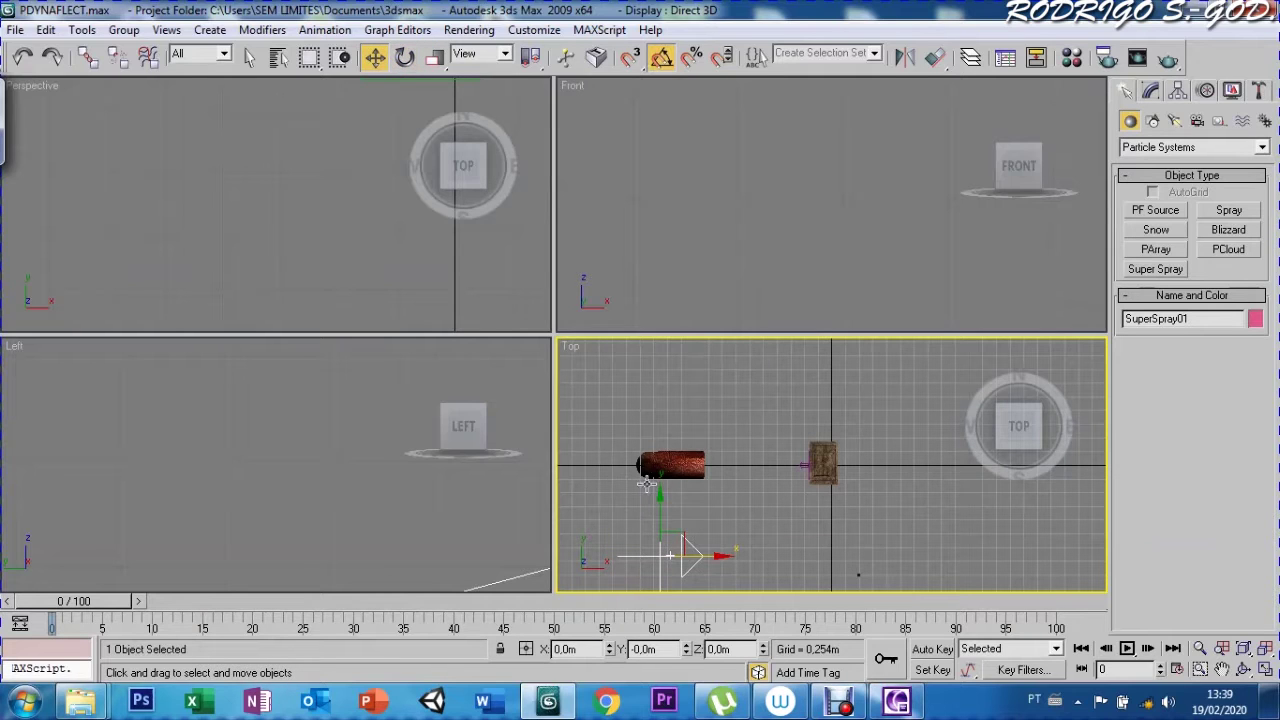
pyautogui.moveTo(660, 502); pyautogui.dragTo(650, 413)
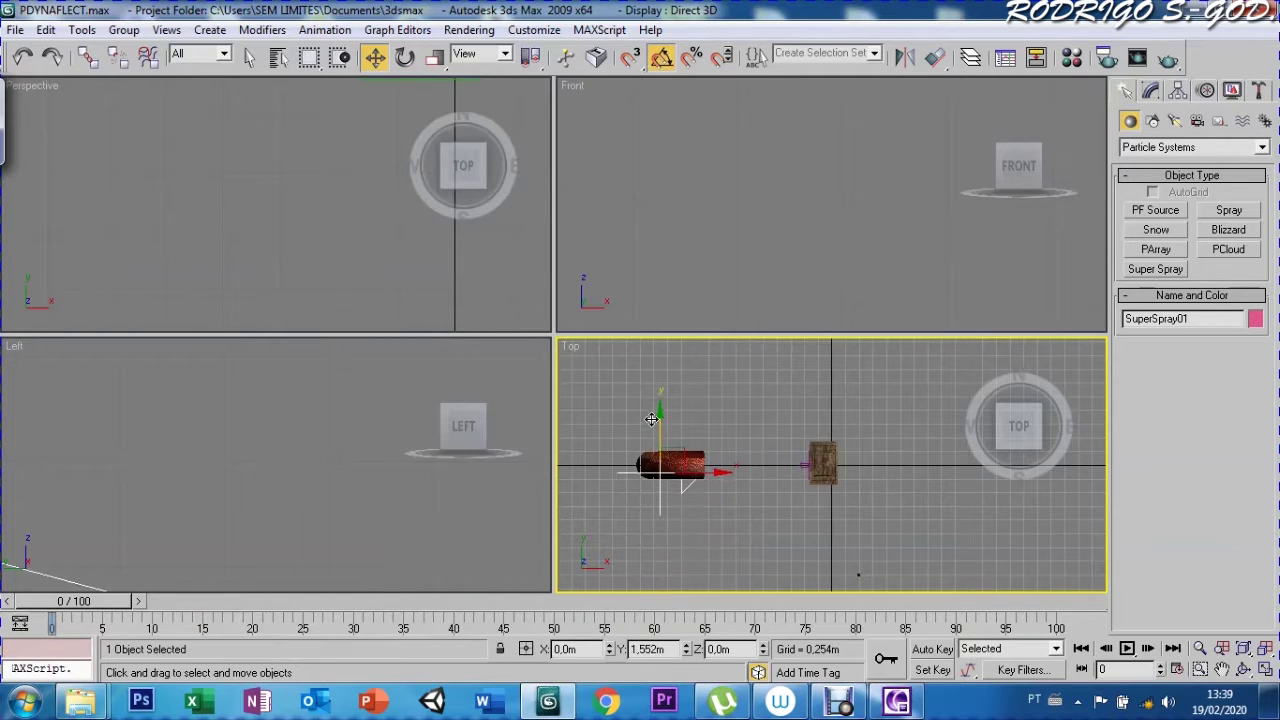
pyautogui.moveTo(650, 413); pyautogui.dragTo(652, 416)
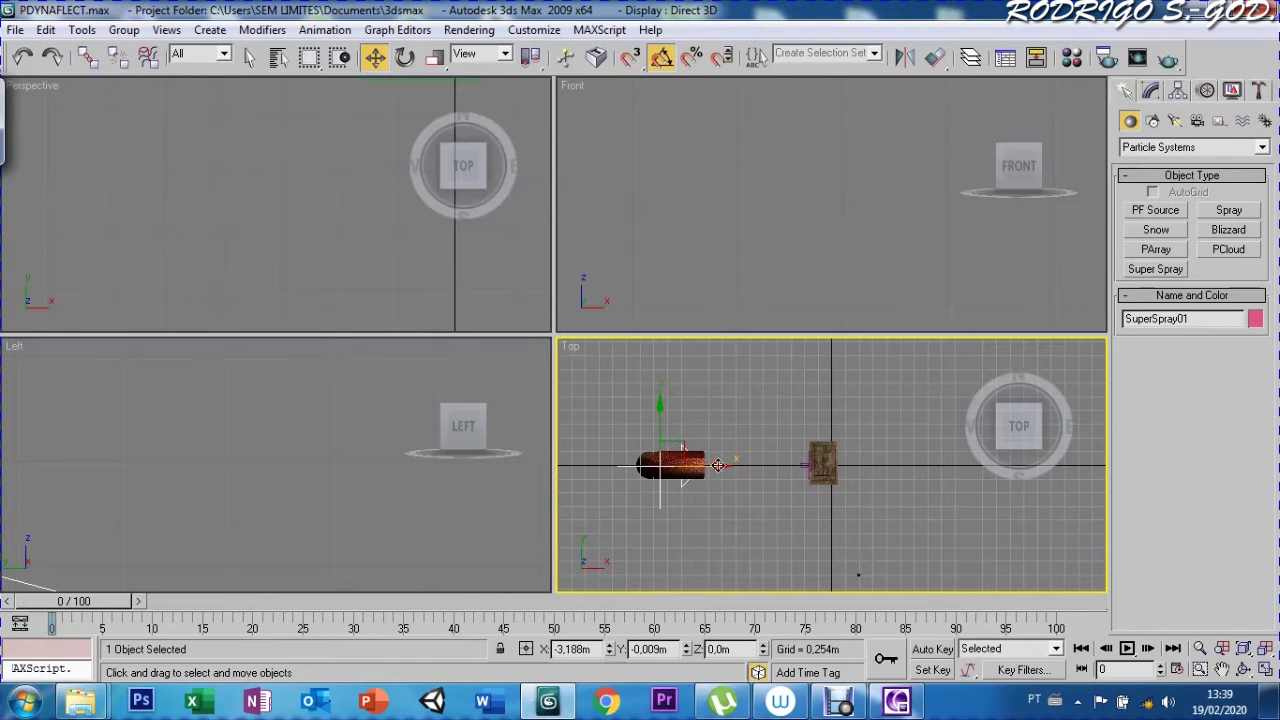
pyautogui.rightClick(571, 345)
pyautogui.moveTo(616, 273)
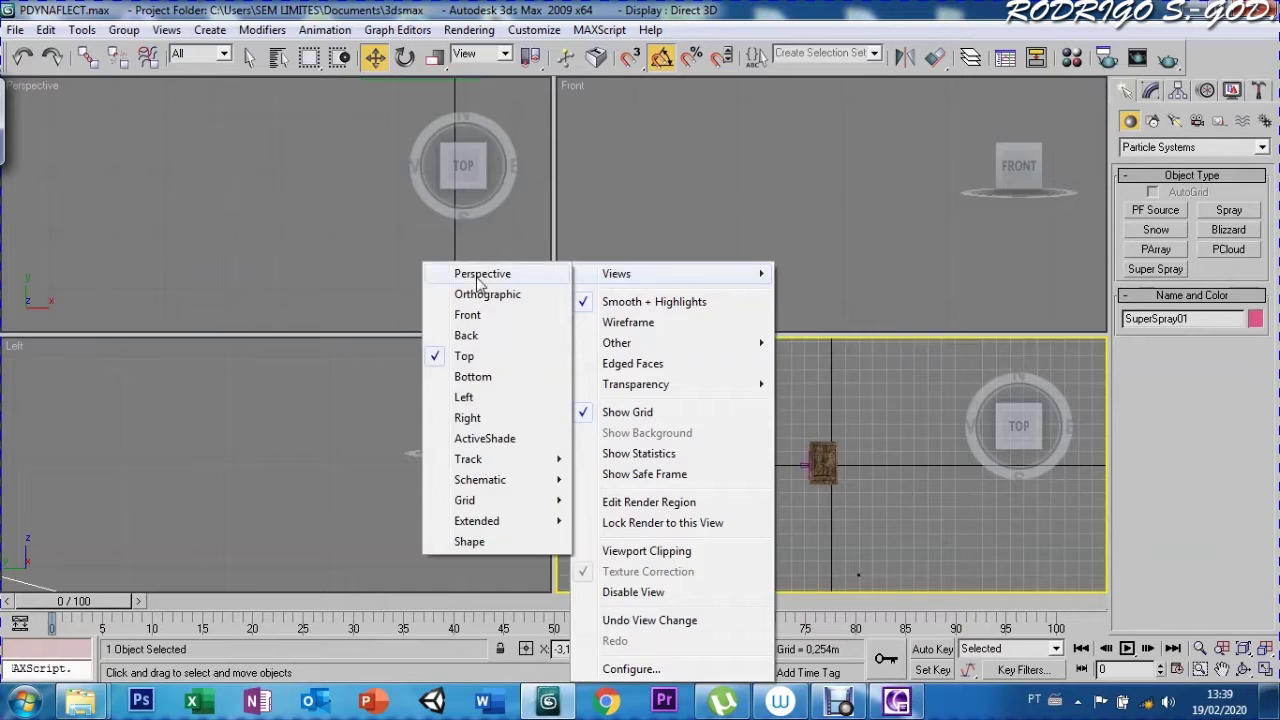
# Back in Perspective, raise SuperSpray01 to about Z 0.355 m at the tube mouth and preview
pyautogui.click(482, 273)
pyautogui.hotkey('ctrl', 'r')
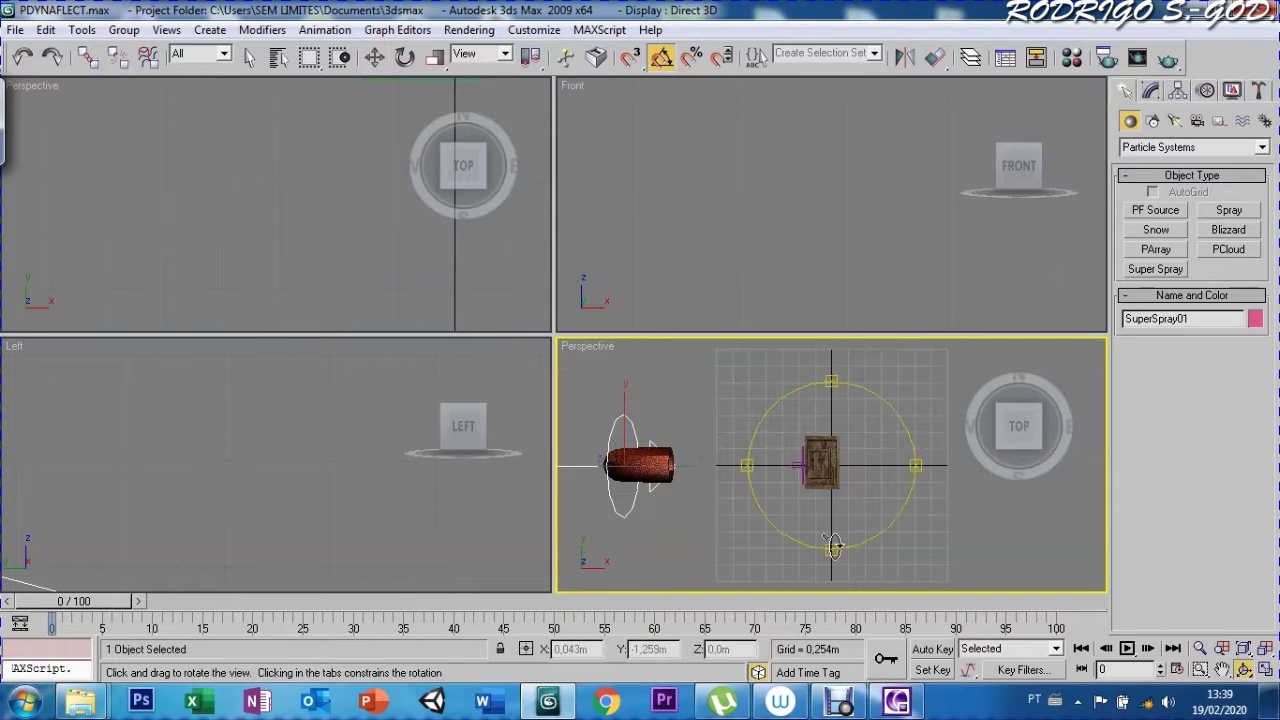
pyautogui.moveTo(828, 538); pyautogui.dragTo(866, 398)
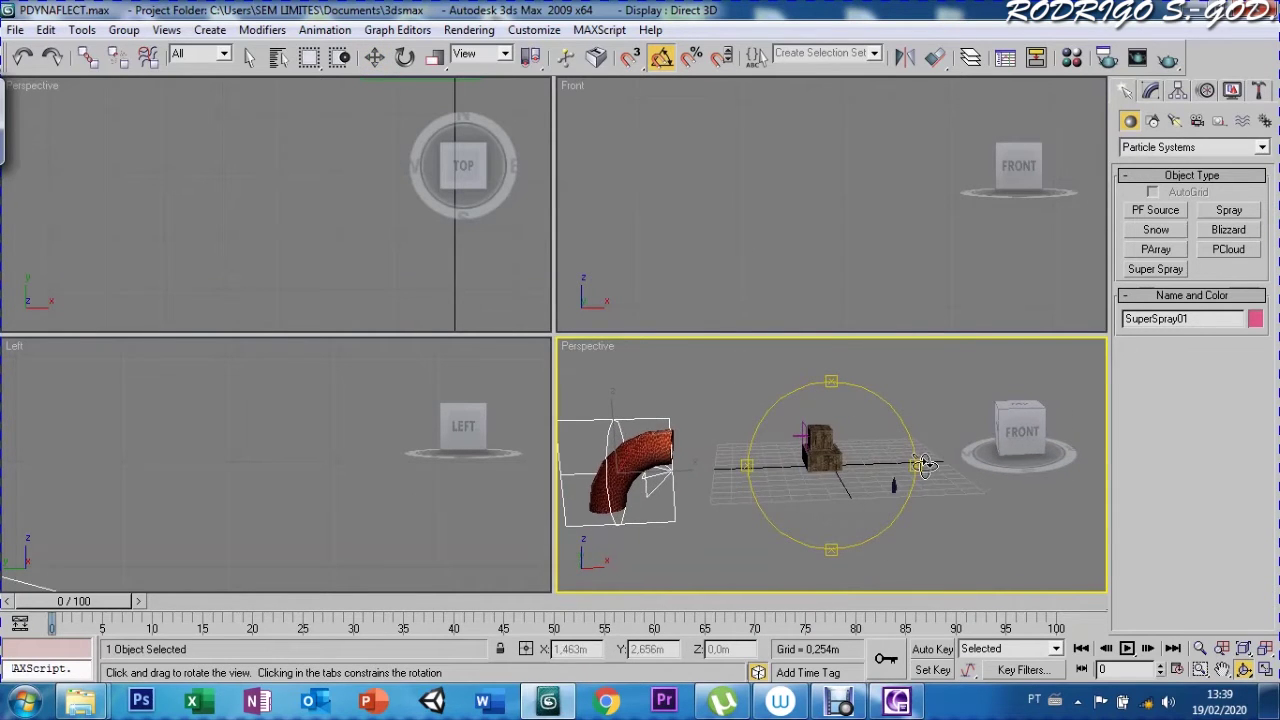
pyautogui.hotkey('ctrl', 'p')
pyautogui.moveTo(790, 520); pyautogui.dragTo(874, 531)
pyautogui.press('w')
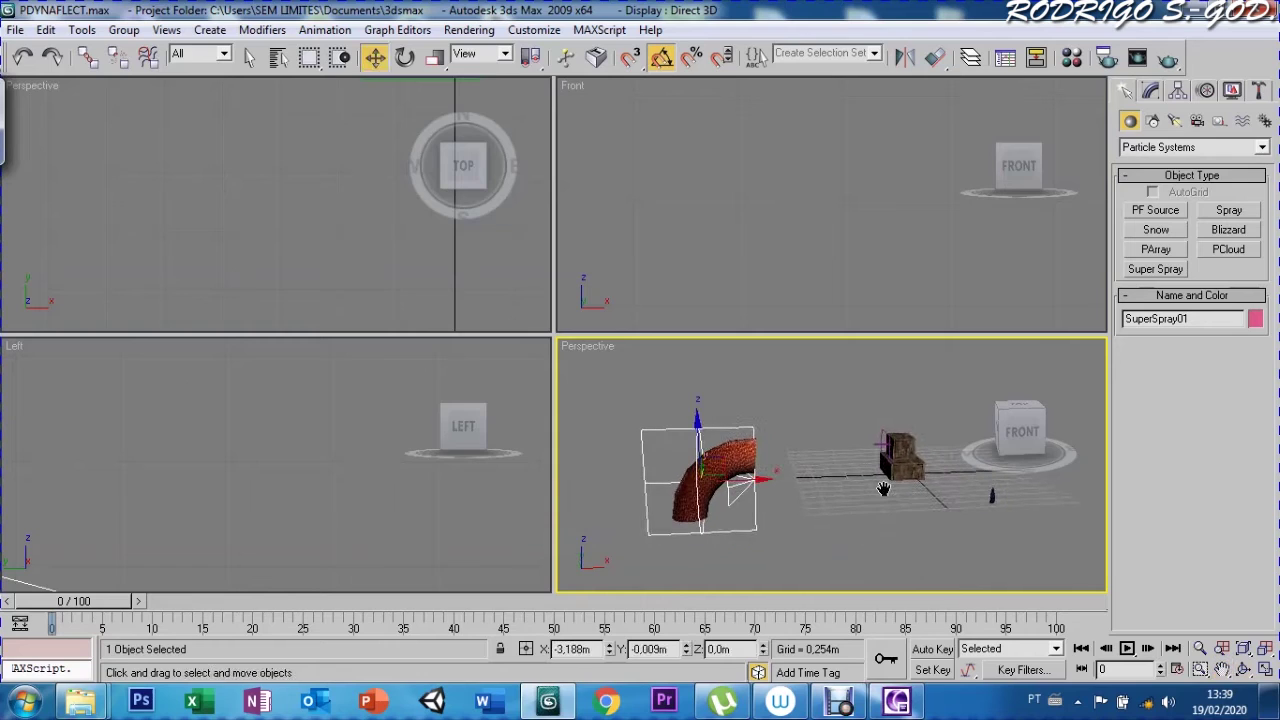
pyautogui.moveTo(697, 425); pyautogui.dragTo(714, 403)
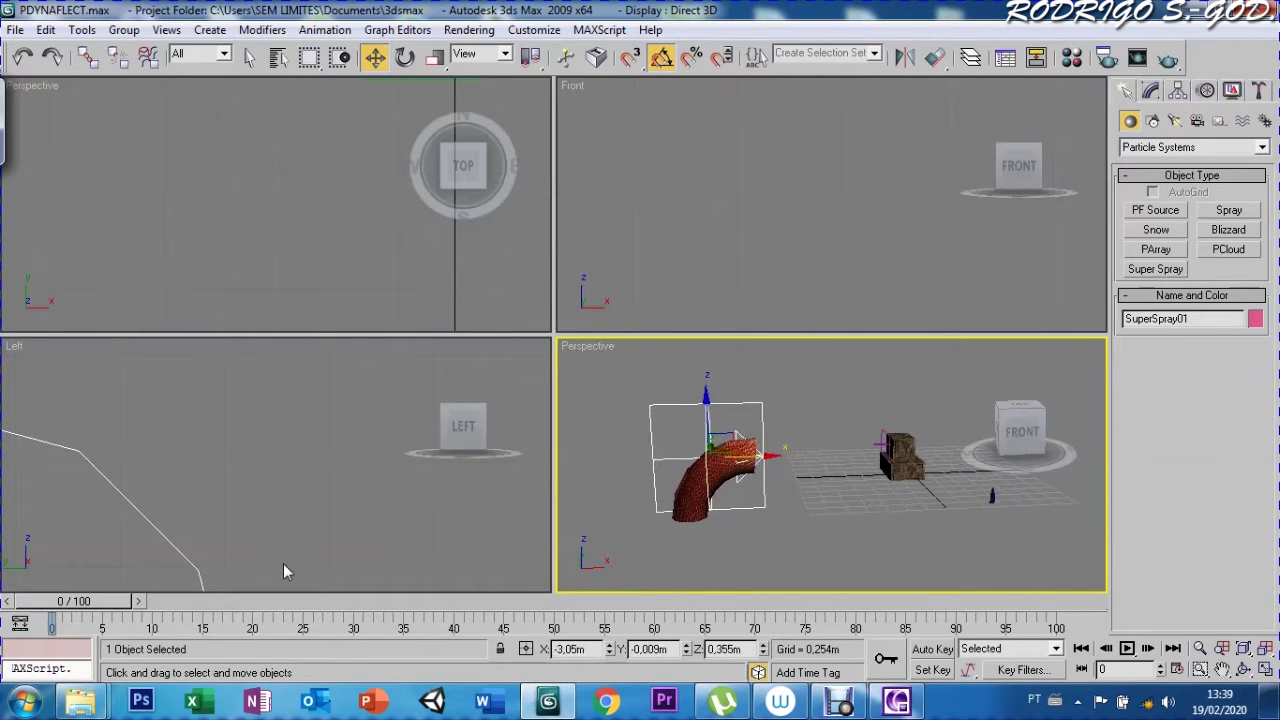
pyautogui.moveTo(70, 603); pyautogui.dragTo(296, 614)
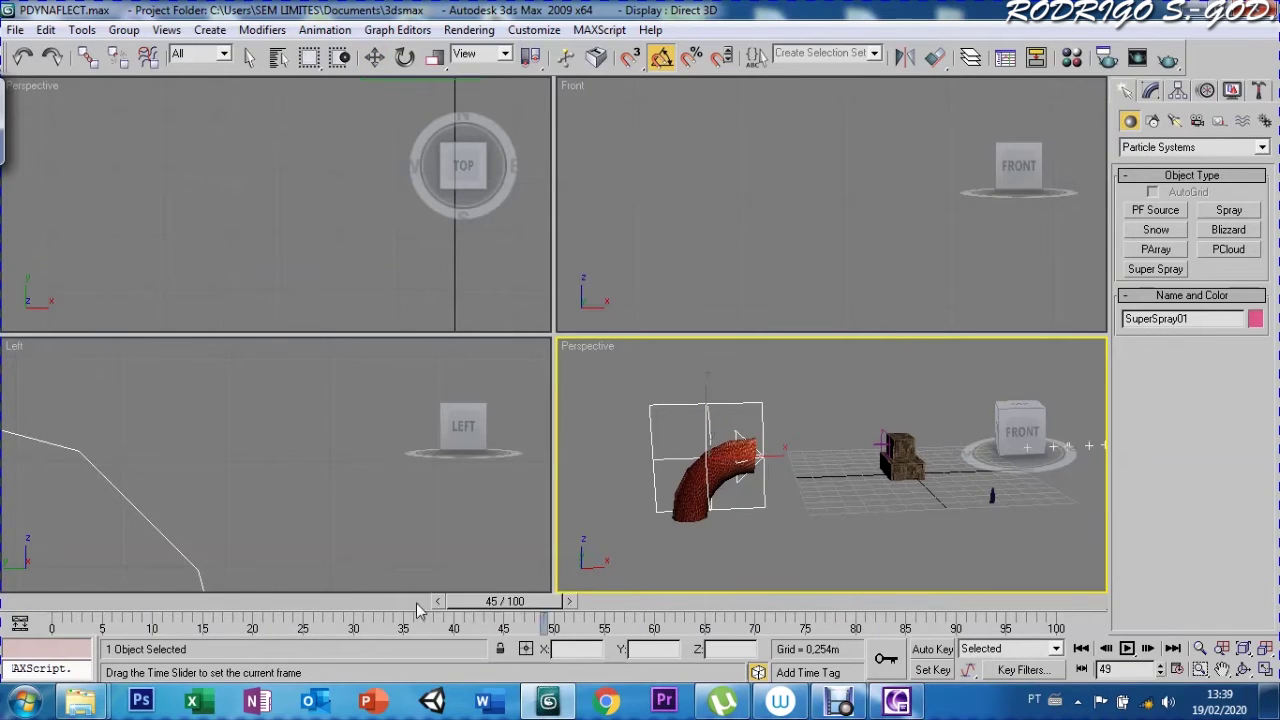
# Reset to frame 0 and set SuperSpray01's Particle Type to Instanced Geometry
pyautogui.moveTo(287, 620); pyautogui.dragTo(15, 612)
pyautogui.press('w')
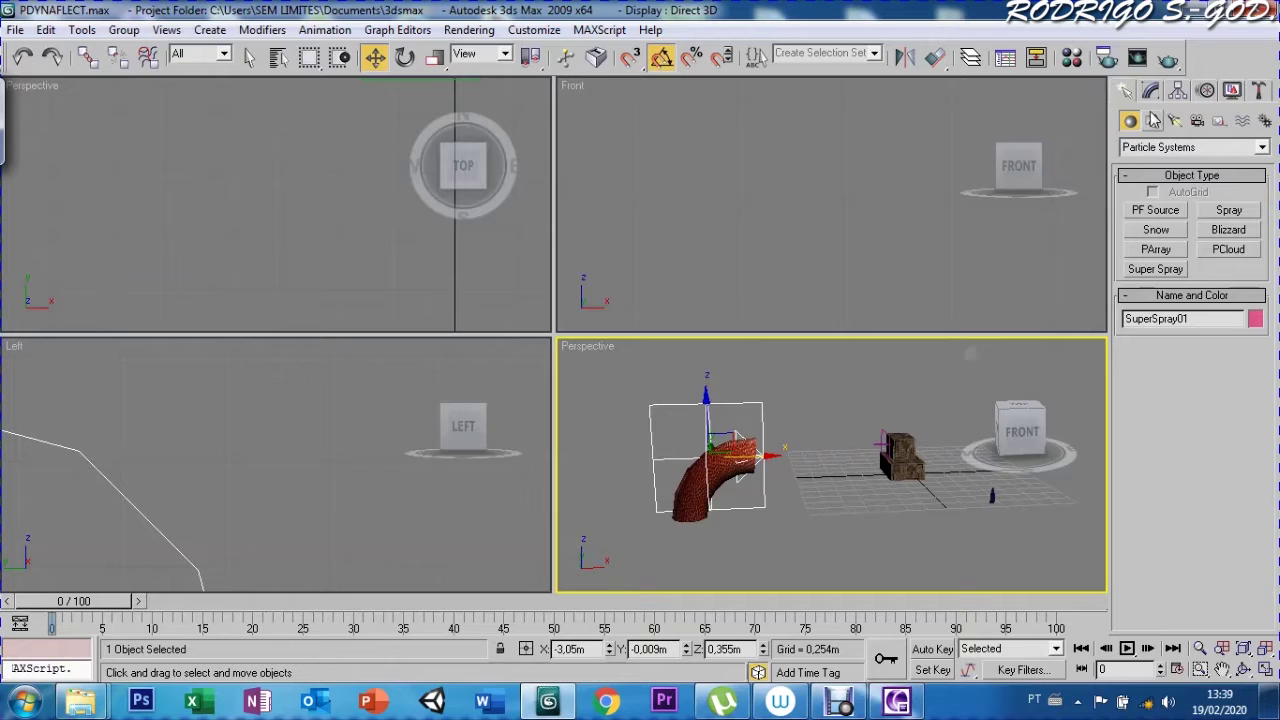
pyautogui.click(1150, 91)
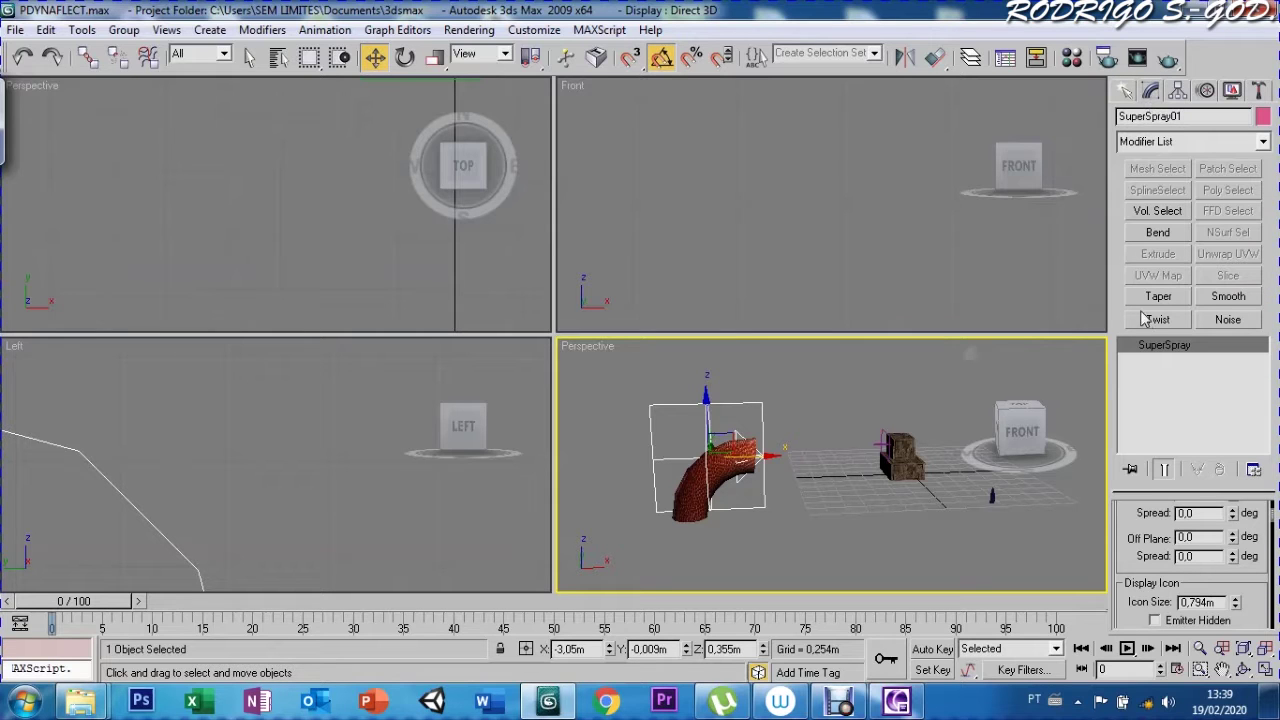
pyautogui.scroll(-2, 1138, 556)
pyautogui.scroll(-2, 1150, 545)
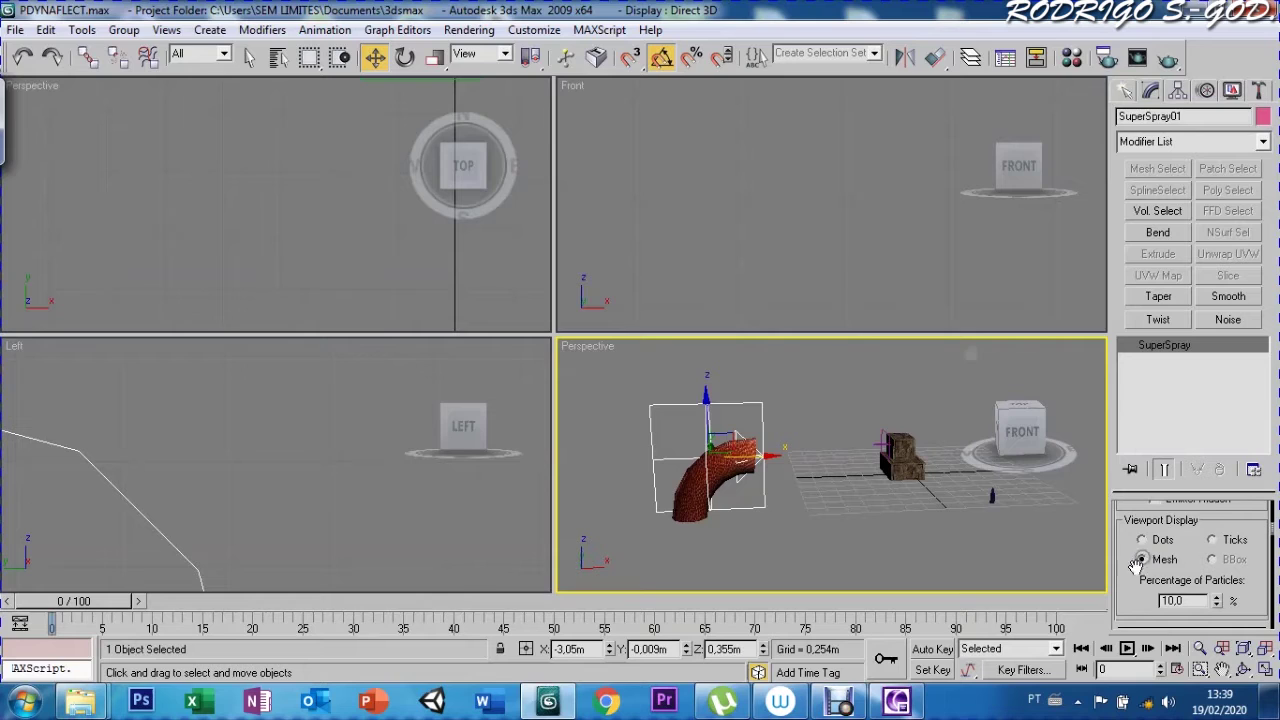
pyautogui.moveTo(1132, 588); pyautogui.dragTo(1136, 455)
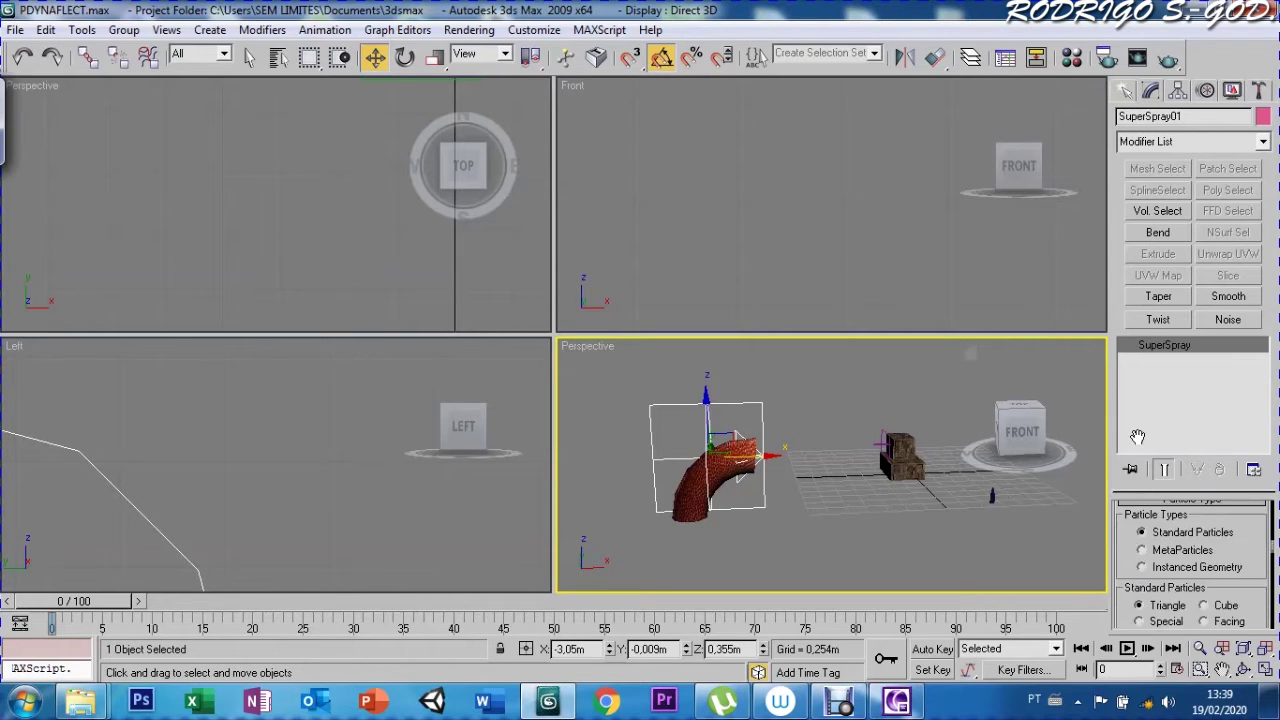
pyautogui.click(1141, 588)
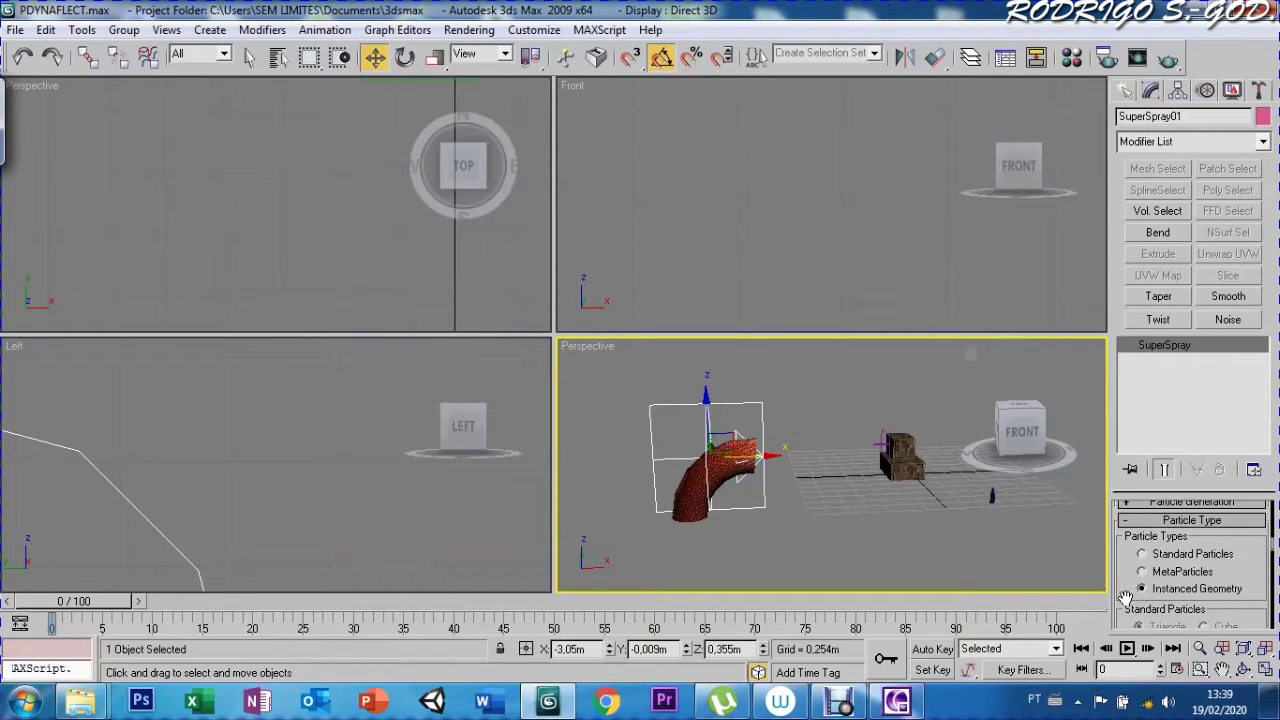
# Pick Cone01 as the instanced particle object and scrub the timeline to preview the cones
pyautogui.scroll(-3, 1128, 592)
pyautogui.scroll(-3, 1132, 585)
pyautogui.scroll(-2, 1150, 556)
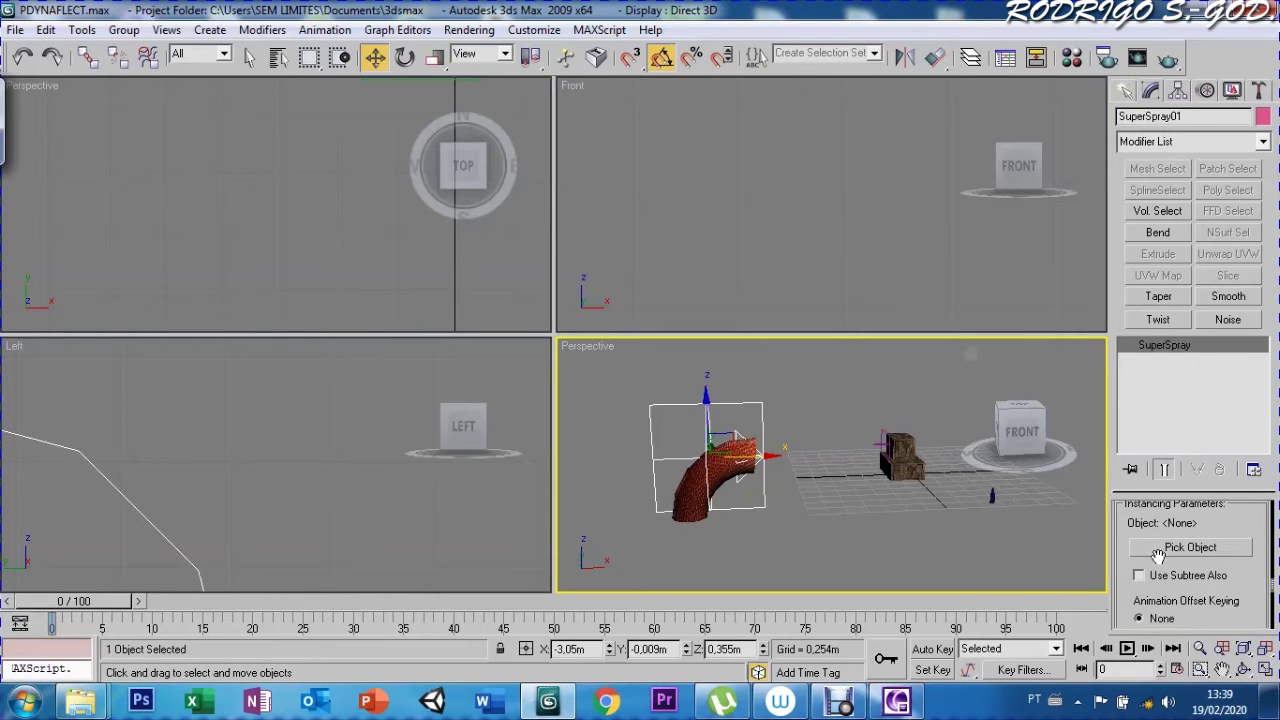
pyautogui.click(1158, 550)
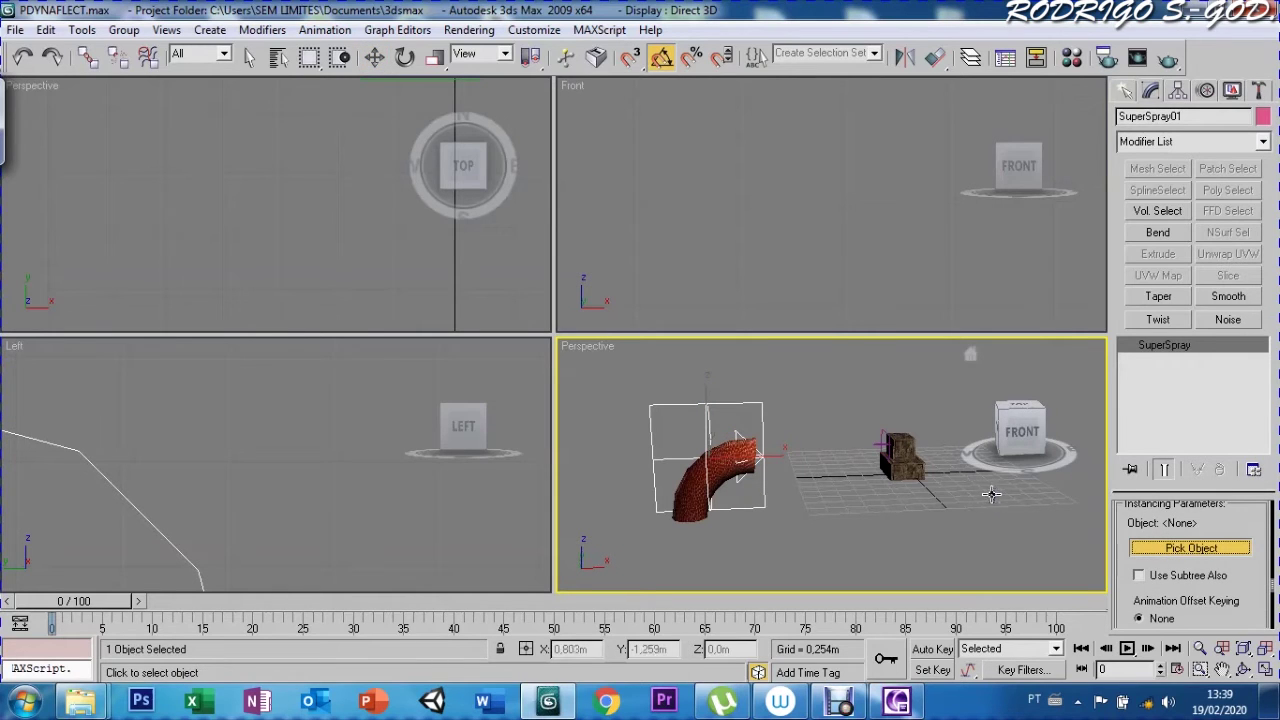
pyautogui.click(992, 495)
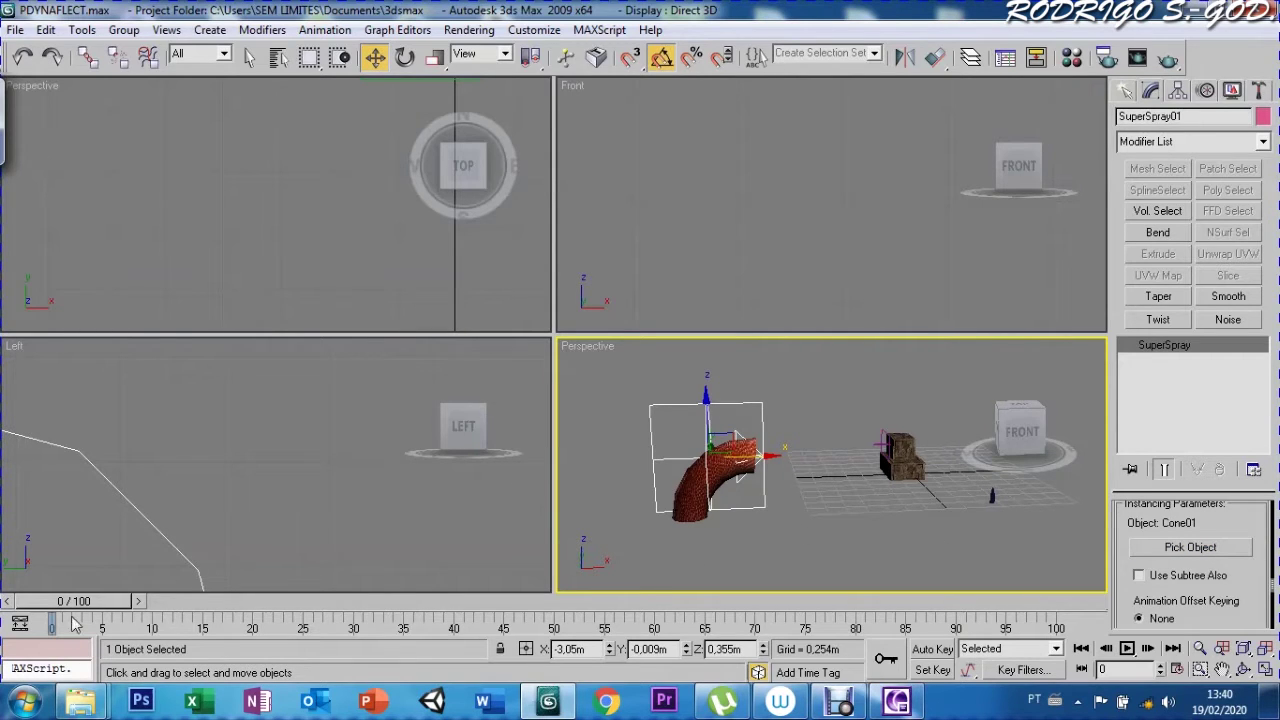
pyautogui.moveTo(73, 603)
pyautogui.mouseDown()
pyautogui.moveTo(659, 602)
pyautogui.moveTo(410, 601)
pyautogui.mouseUp()
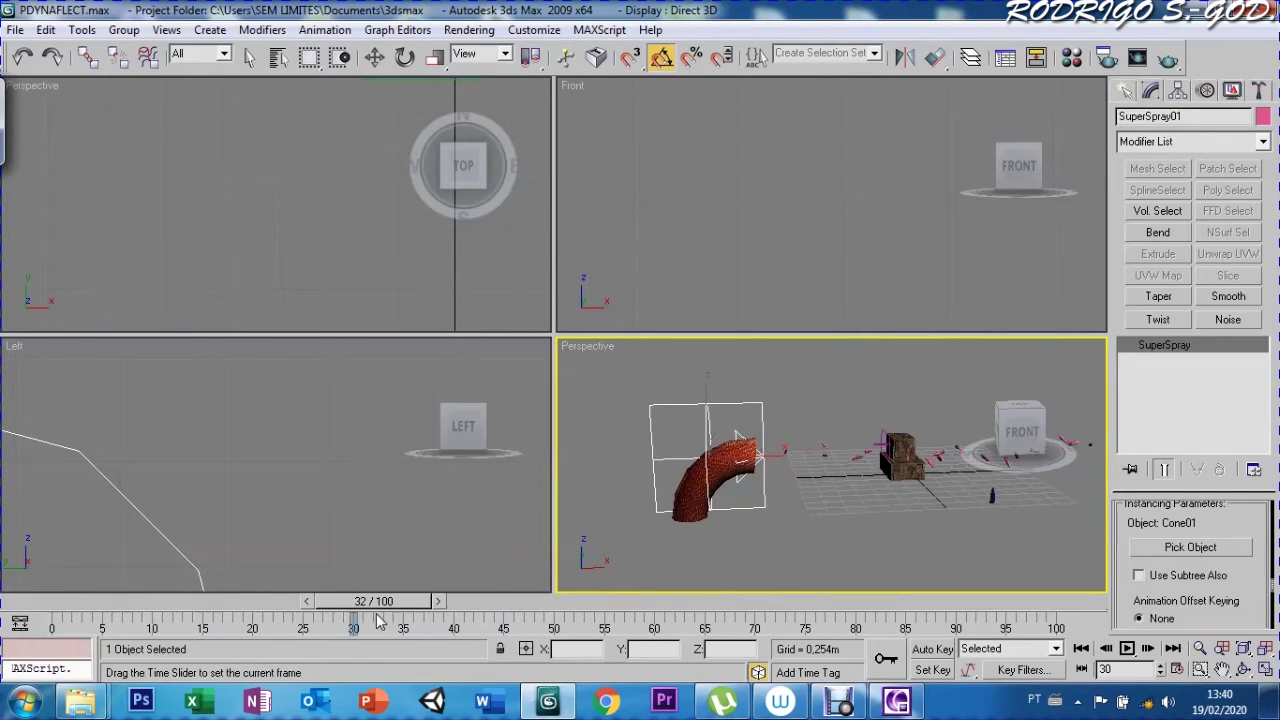
pyautogui.moveTo(322, 625); pyautogui.dragTo(40, 608)
pyautogui.press('w')
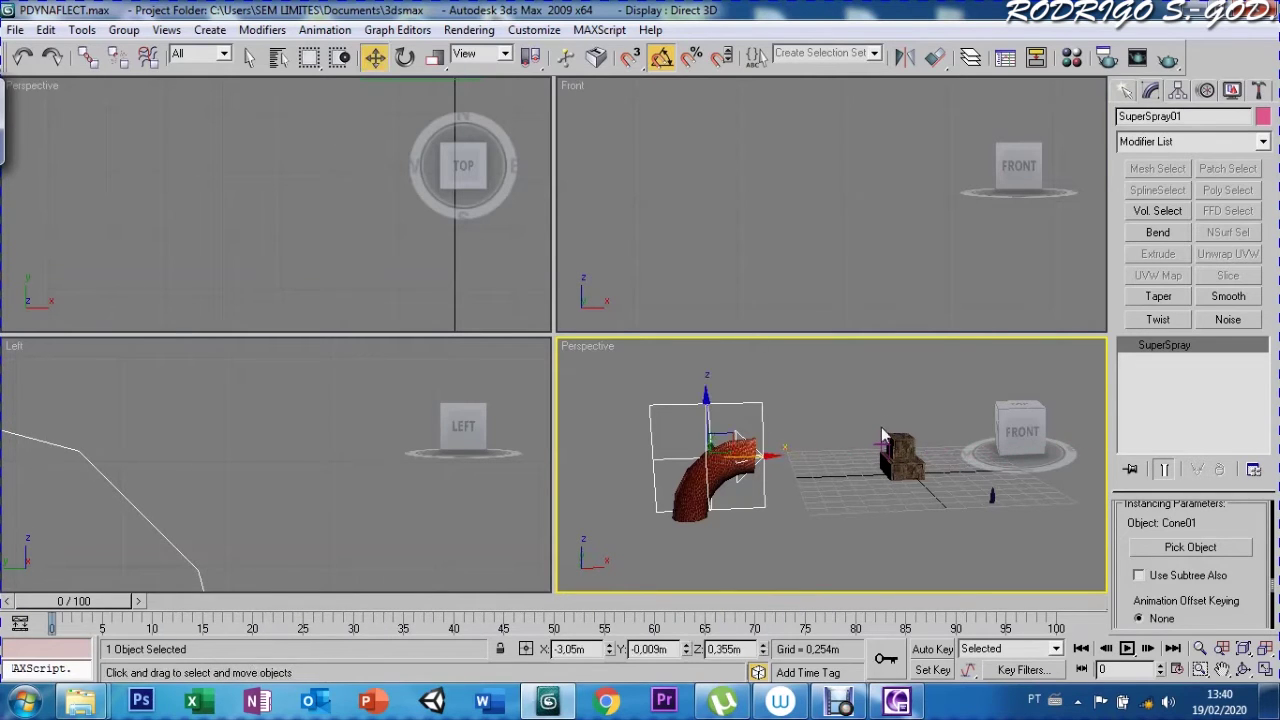
pyautogui.click(884, 432)
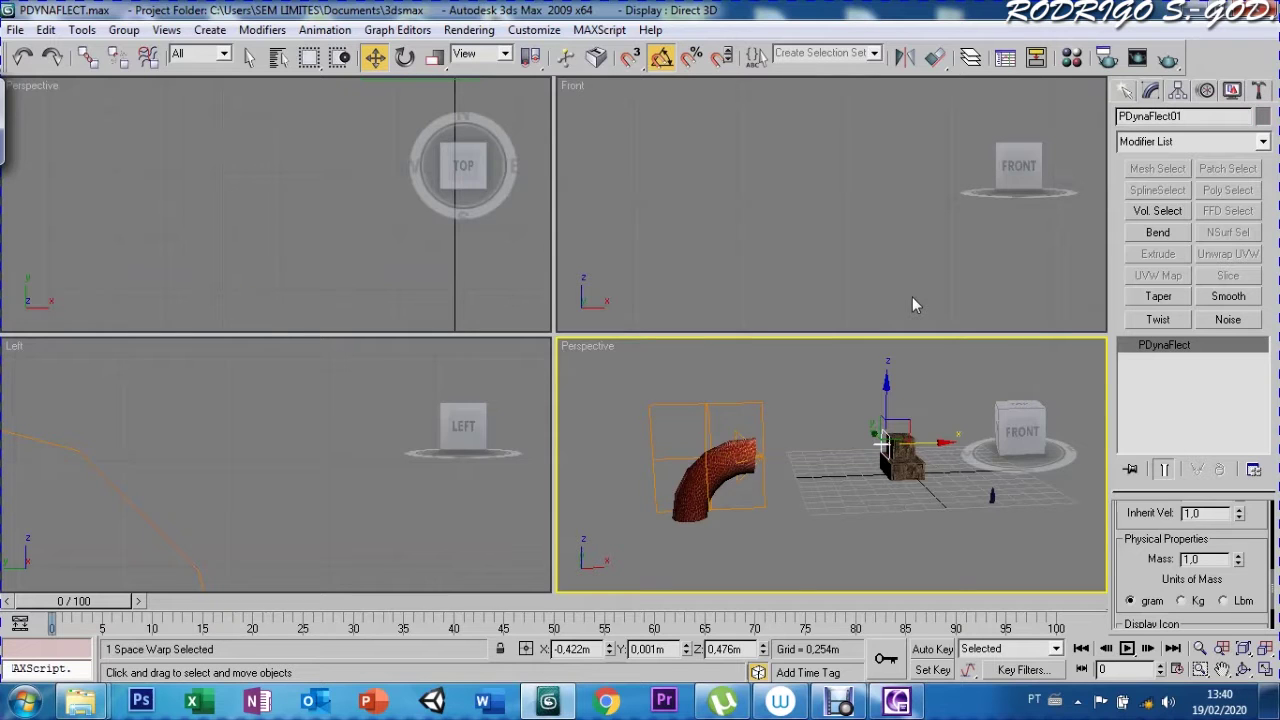
pyautogui.press('z')
pyautogui.keyDown('alt'); pyautogui.moveTo(912, 296); pyautogui.dragTo(912, 296, button='middle'); pyautogui.keyUp('alt')
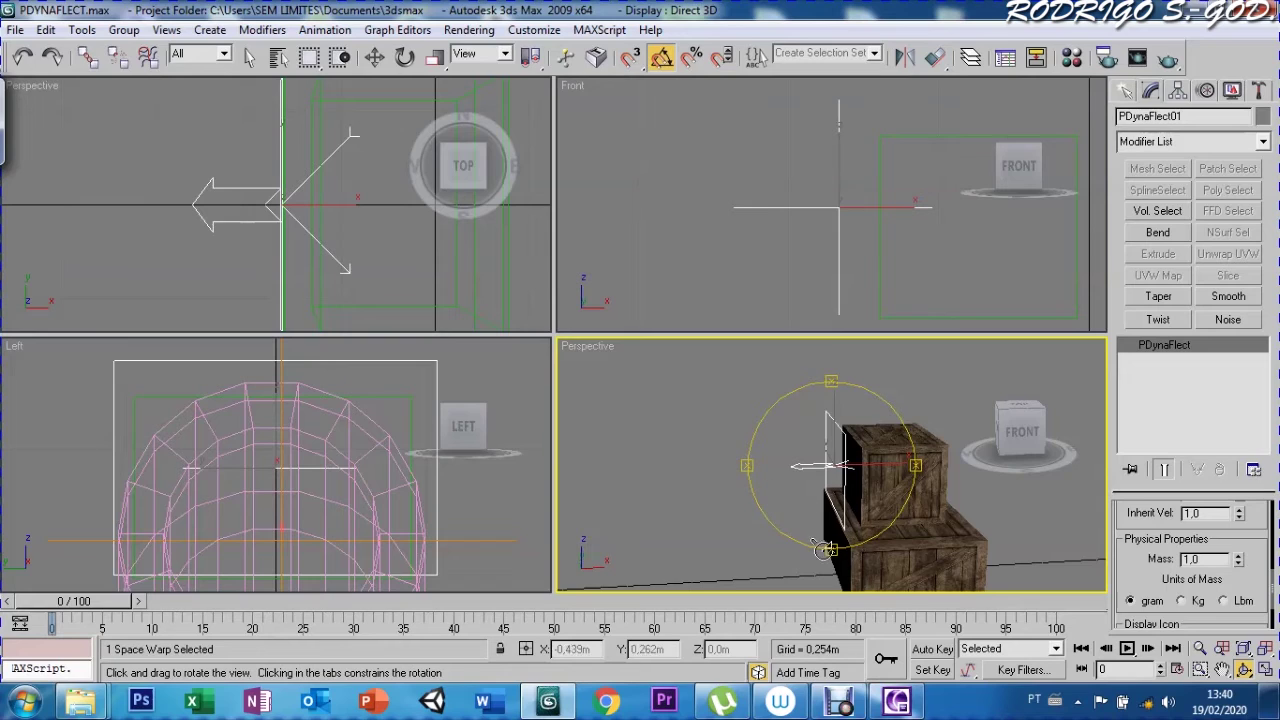
pyautogui.moveTo(822, 548); pyautogui.dragTo(822, 566)
pyautogui.press('w')
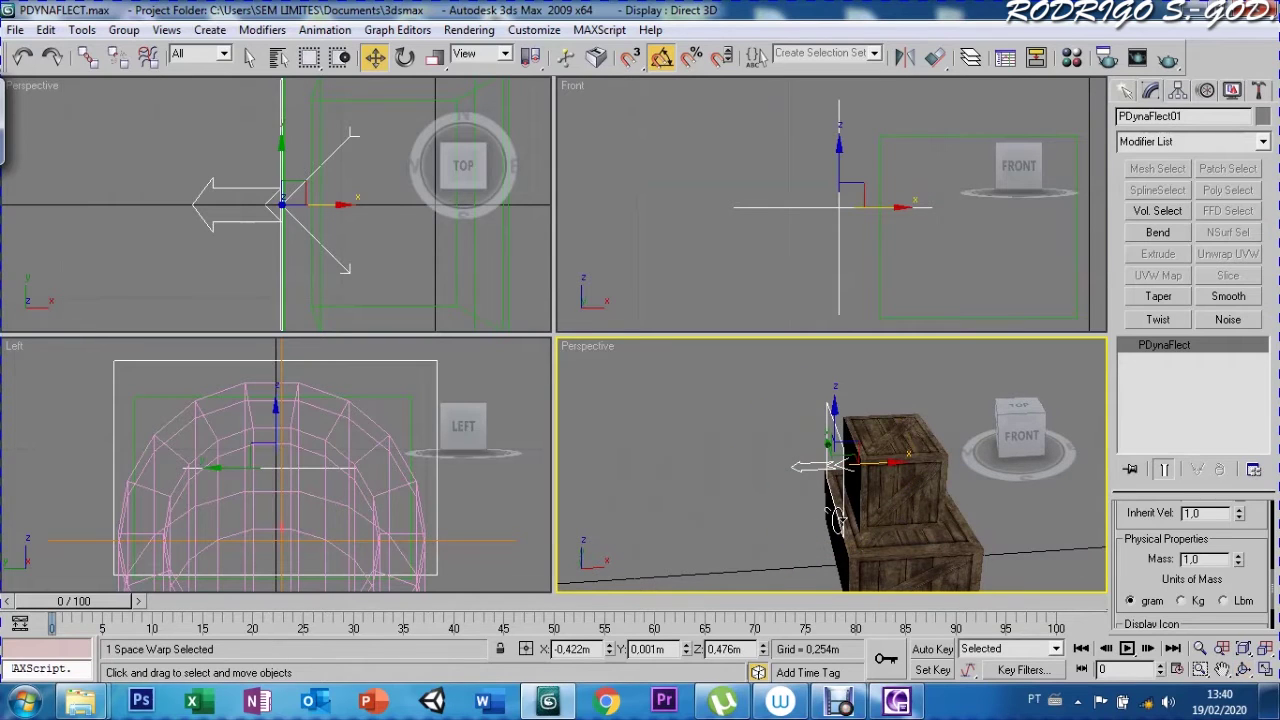
pyautogui.click(86, 57)
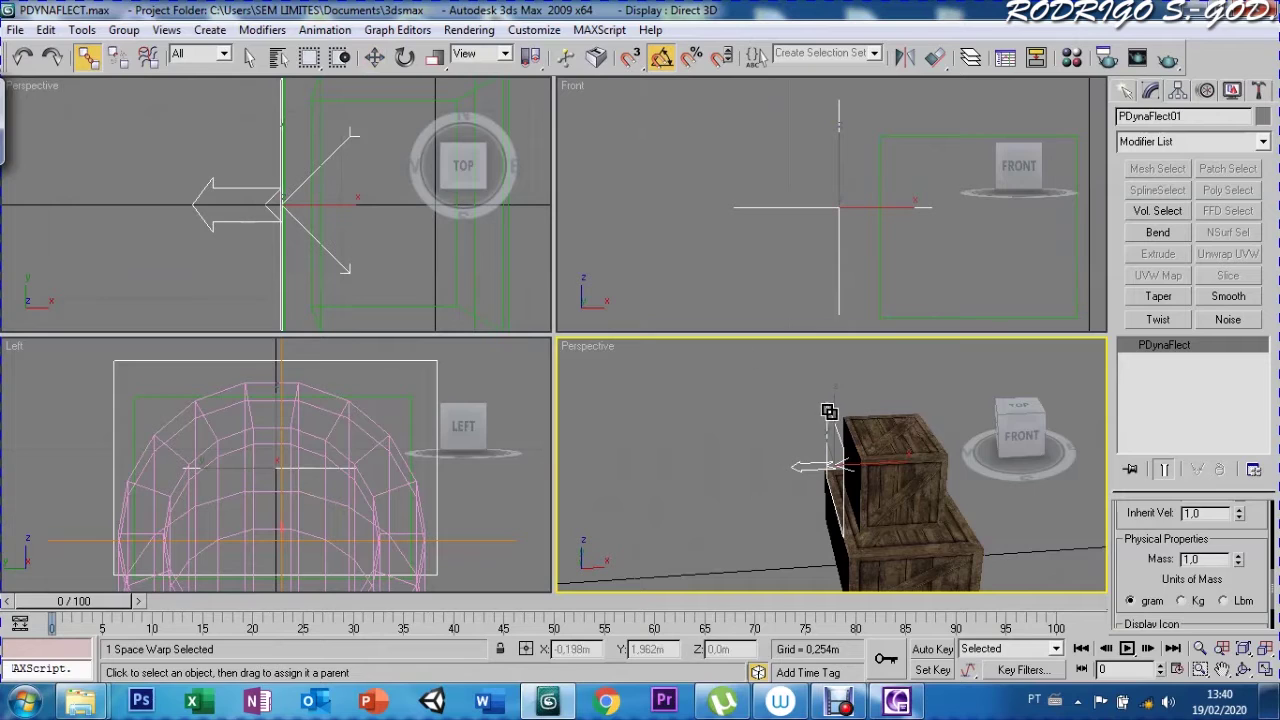
pyautogui.click(878, 425)
pyautogui.click(885, 362)
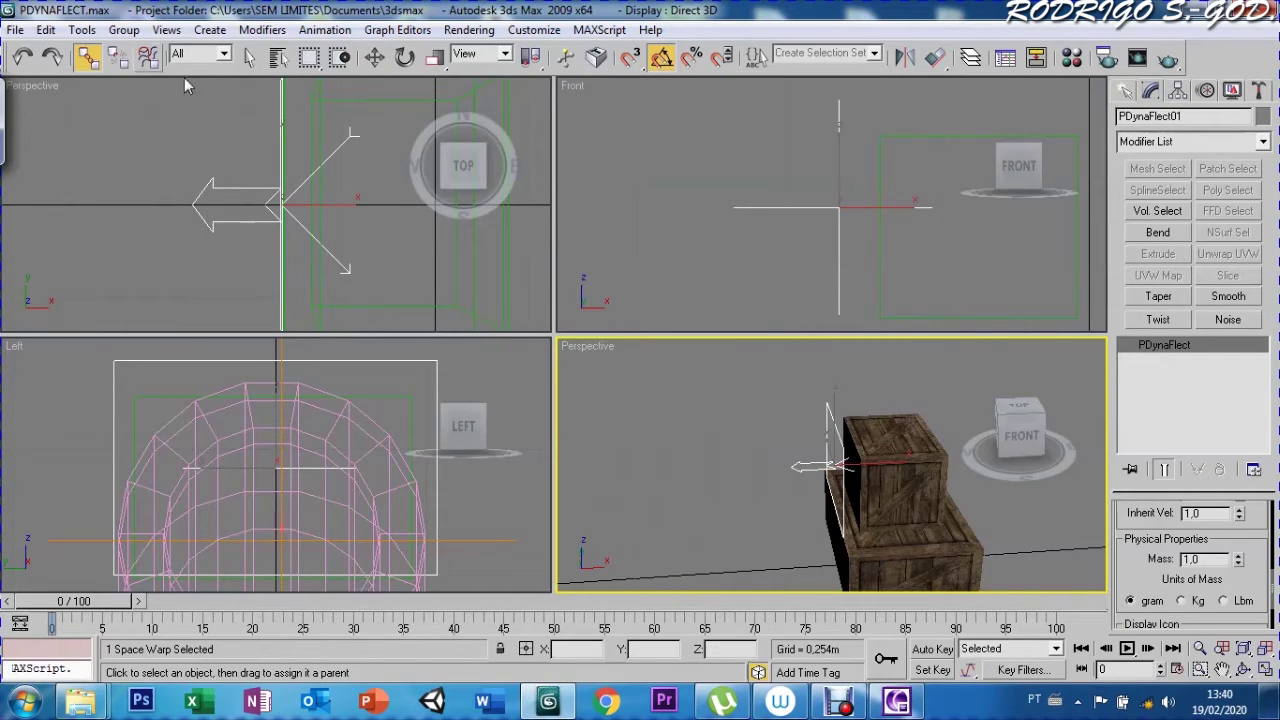
pyautogui.press('w')
pyautogui.moveTo(834, 395); pyautogui.dragTo(843, 360)
pyautogui.hotkey('ctrl', 'z')
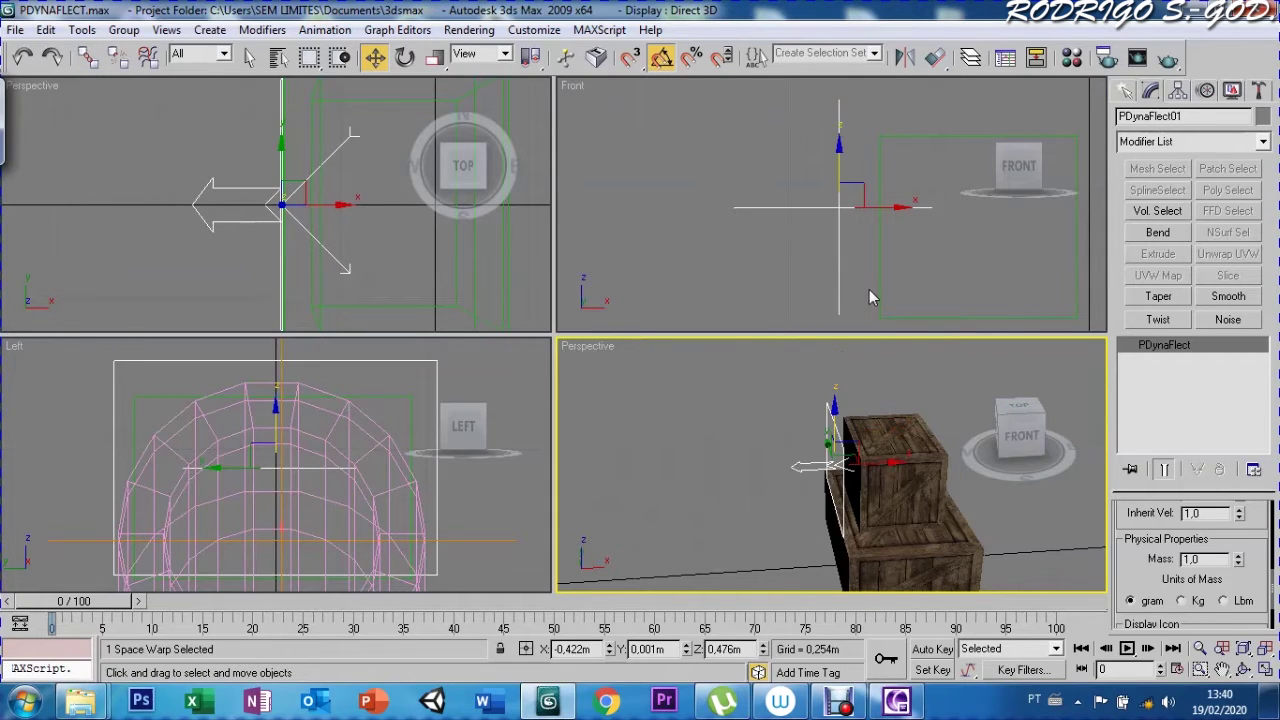
# Select the crate CAIXA, cancel a trial lift, and zoom extents to show the whole scene
pyautogui.click(891, 421)
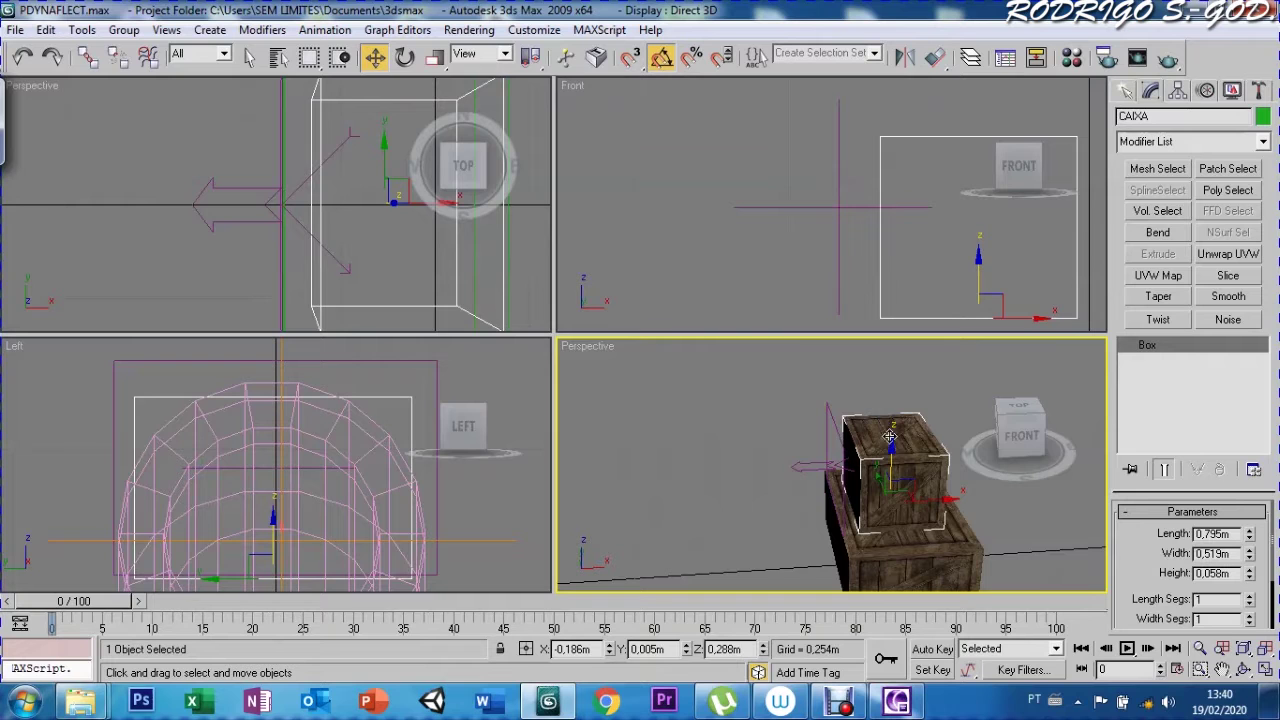
pyautogui.moveTo(891, 432); pyautogui.dragTo(899, 377)
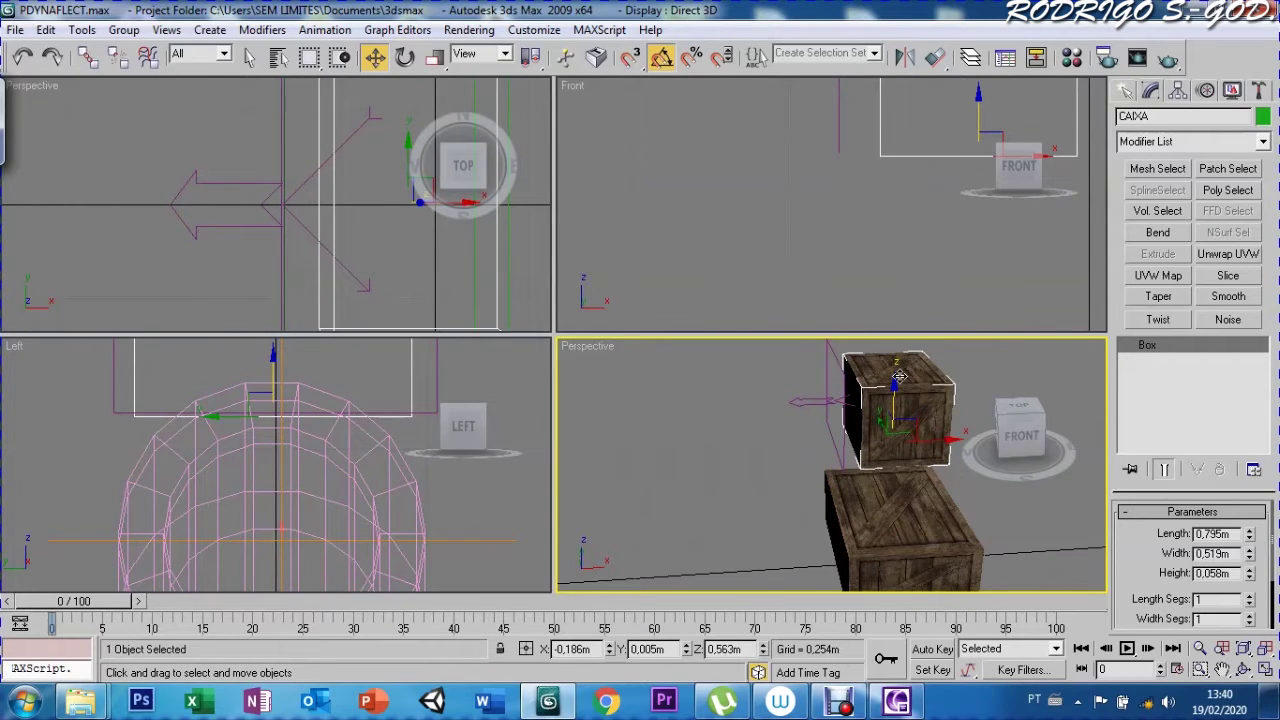
pyautogui.rightClick(899, 376)
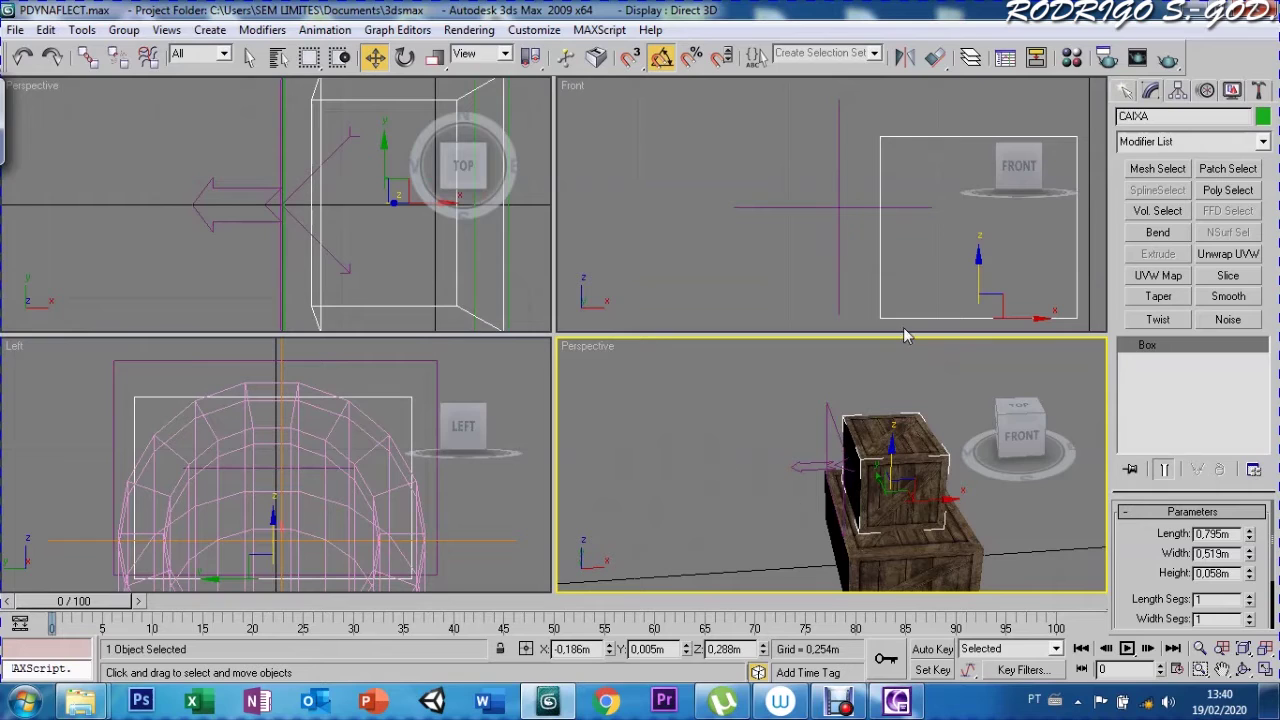
pyautogui.press('z')
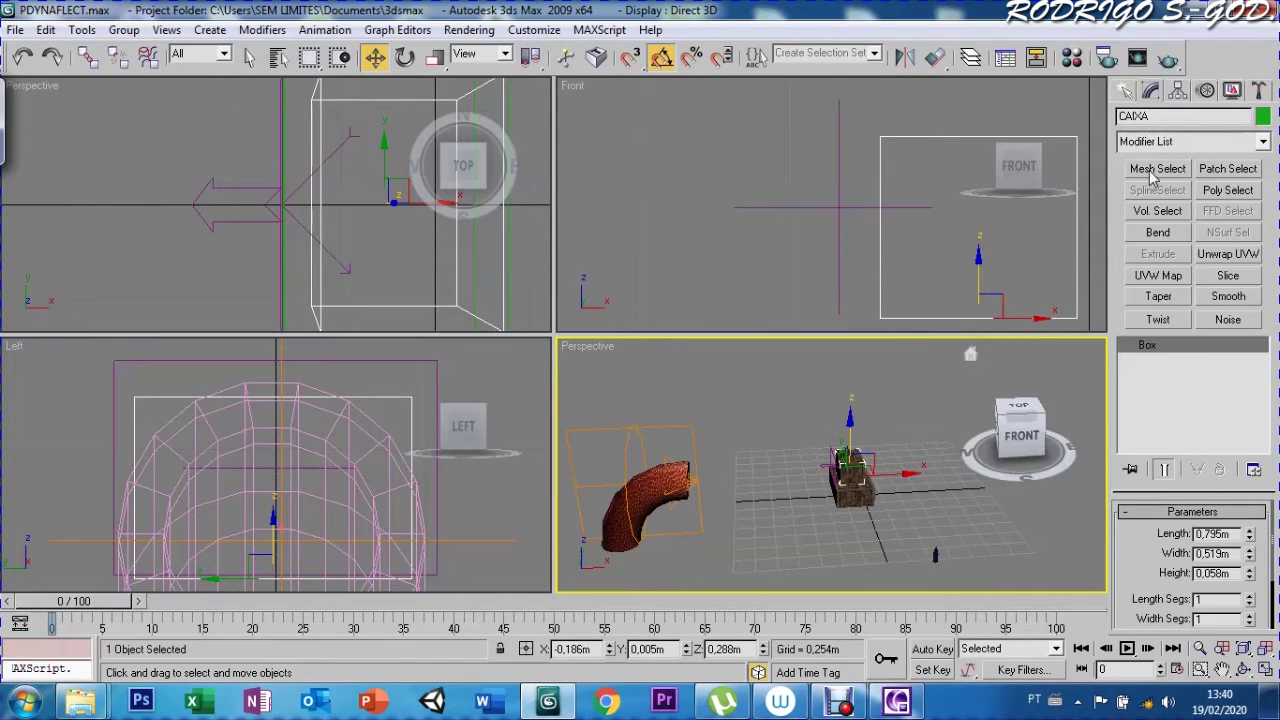
pyautogui.click(1125, 91)
# Create a Gravity force space warp on the grid in the Perspective view
pyautogui.click(1242, 120)
pyautogui.click(1150, 150)
pyautogui.click(1150, 161)
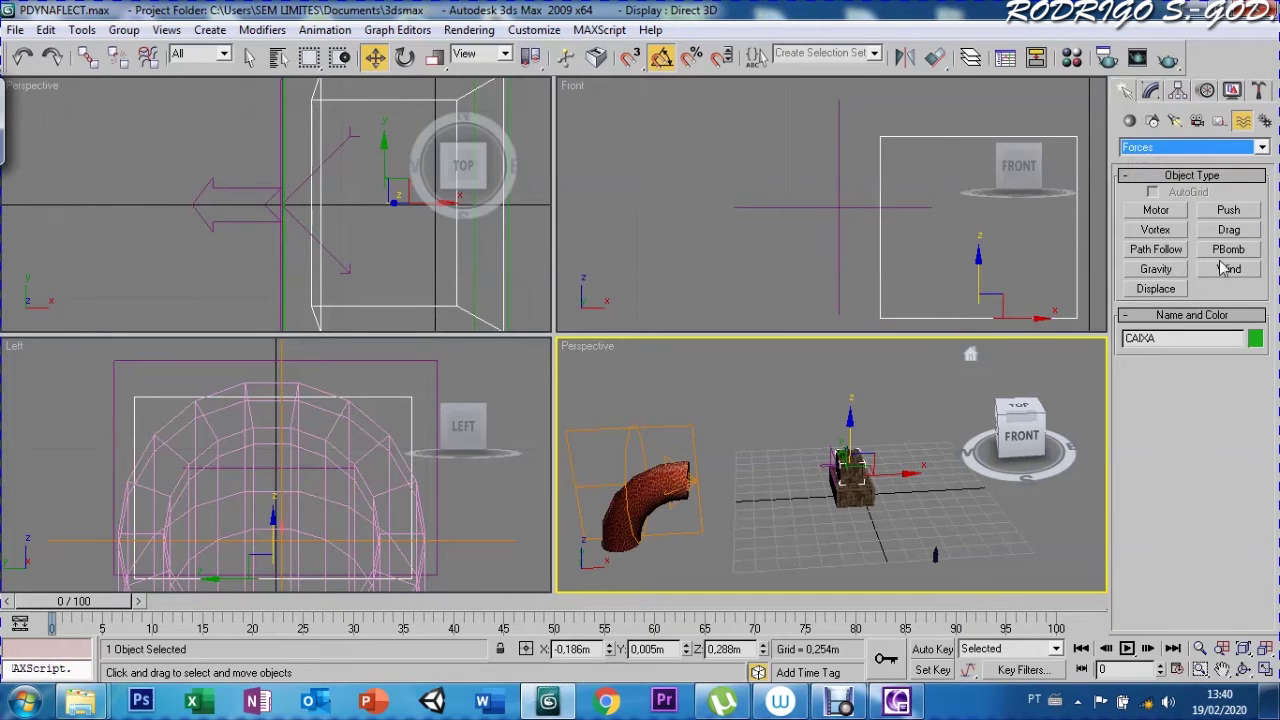
pyautogui.click(1156, 270)
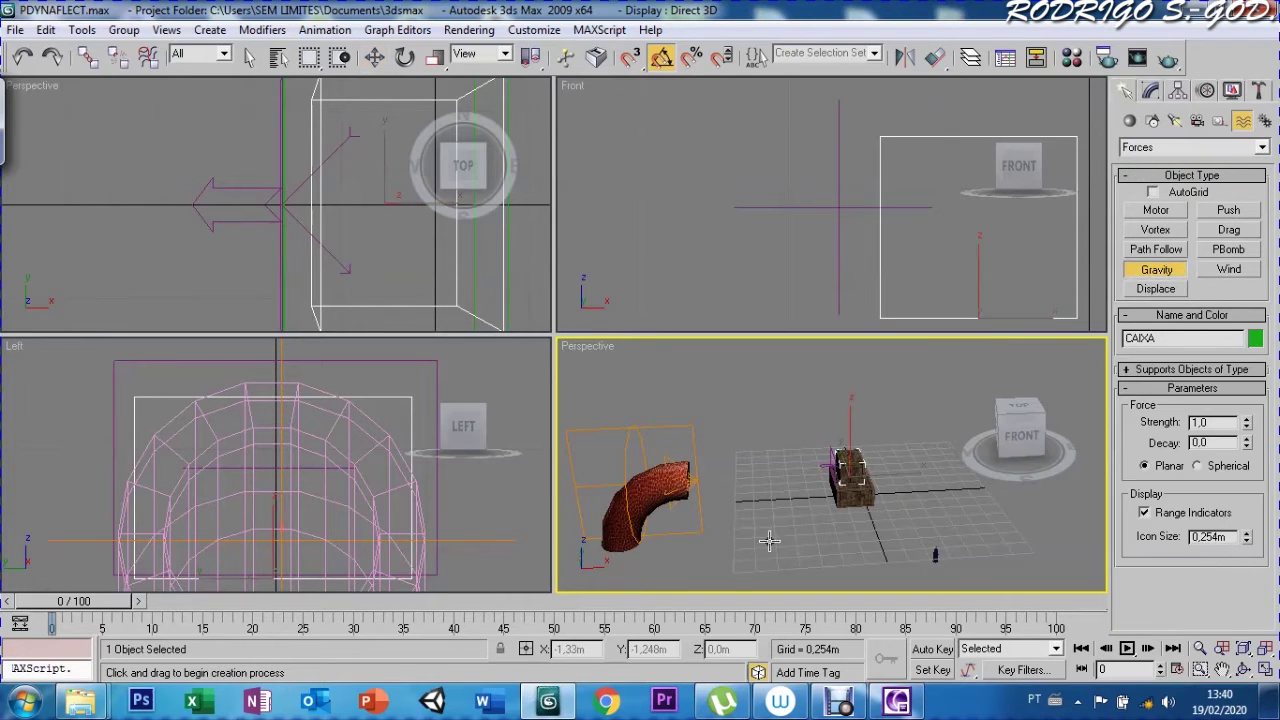
pyautogui.moveTo(768, 538); pyautogui.dragTo(790, 546)
# Raise Gravity01 to about Z 2.026 m, then select PDynaFlect01 for Bind to Space Warp
pyautogui.press('w')
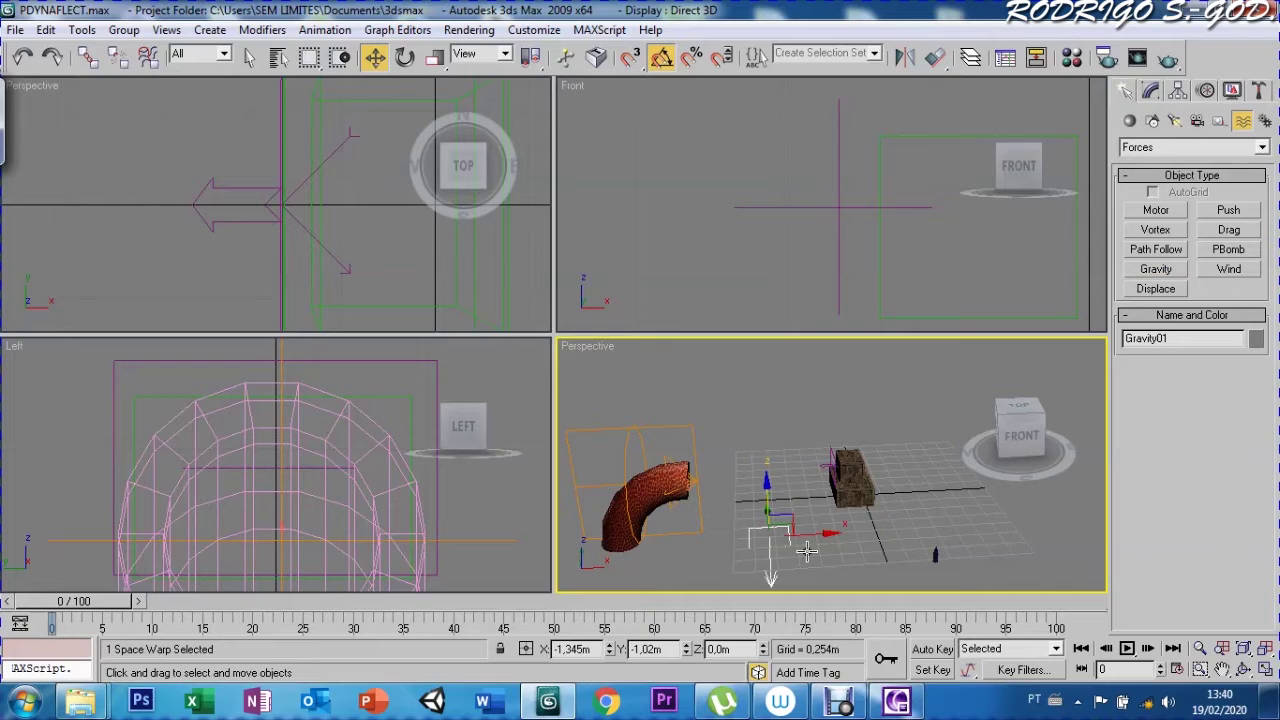
pyautogui.moveTo(763, 487); pyautogui.dragTo(769, 332)
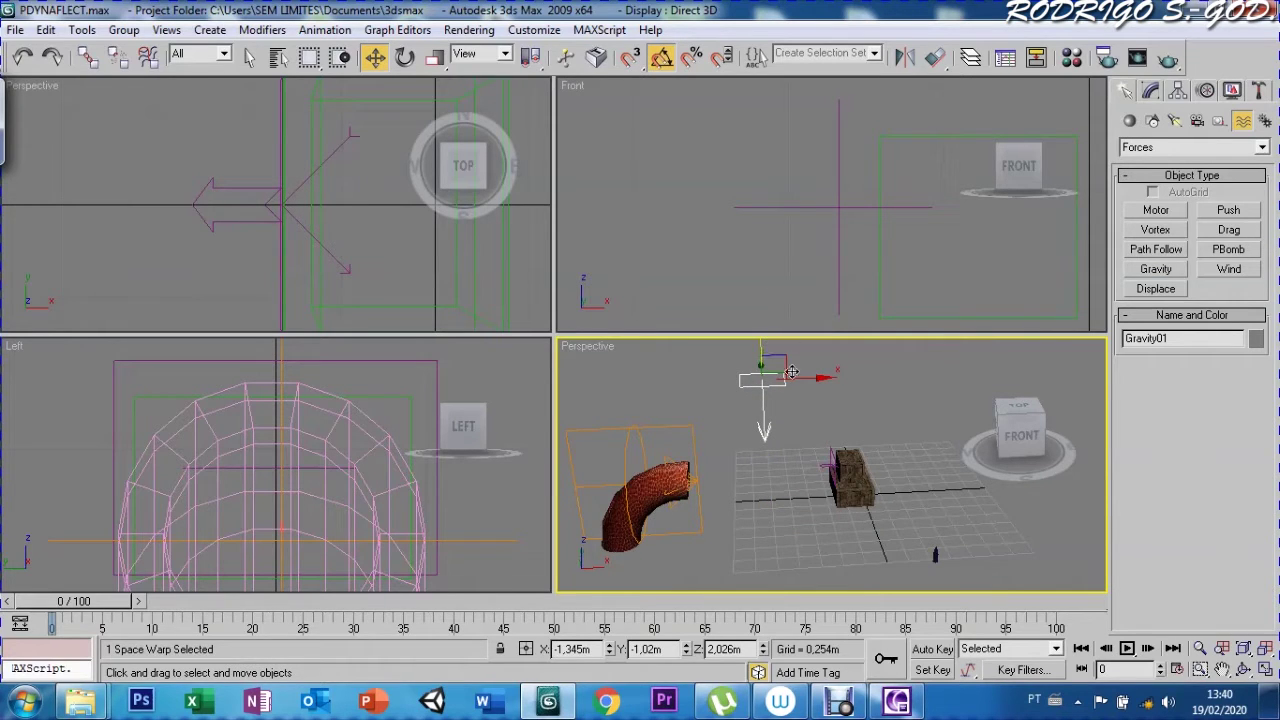
pyautogui.click(829, 450)
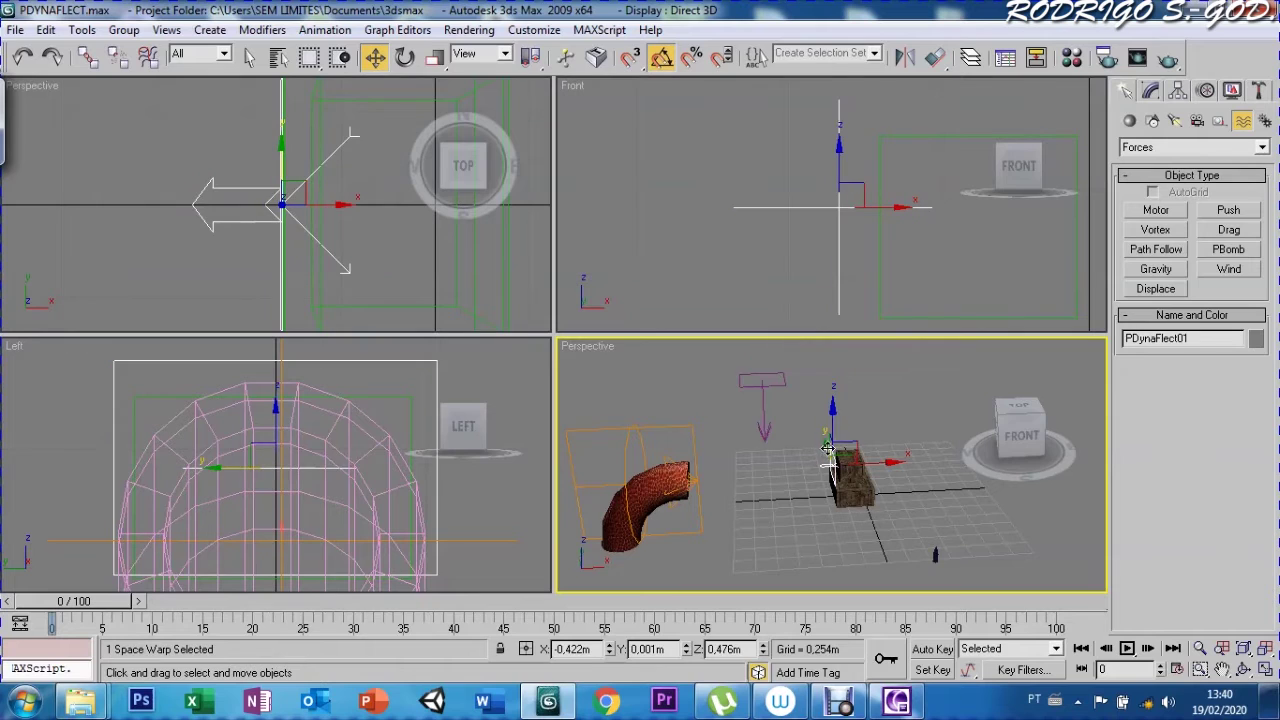
pyautogui.click(148, 57)
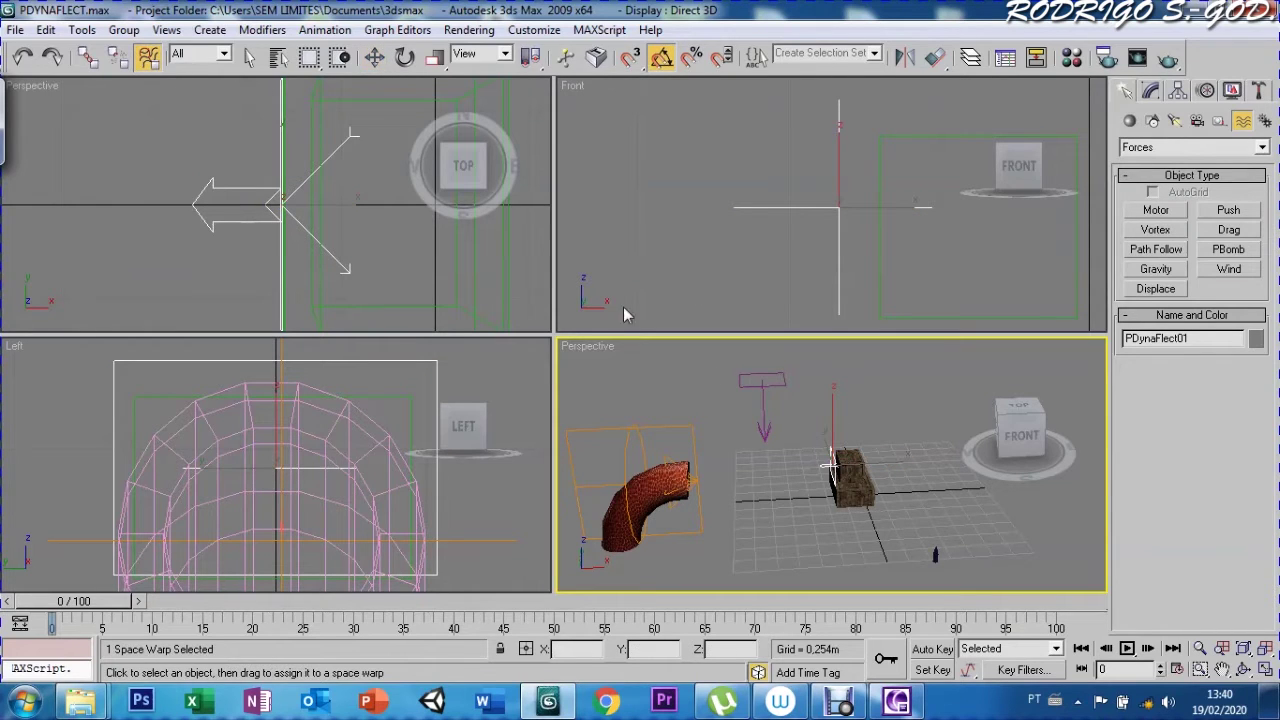
# Bind the Super Spray in the tube to PDynaFlect01 and scrub the timeline to check particles
pyautogui.moveTo(820, 460); pyautogui.dragTo(682, 428)
pyautogui.moveTo(84, 604)
pyautogui.mouseDown()
pyautogui.moveTo(97, 628)
pyautogui.moveTo(298, 620)
pyautogui.mouseUp()
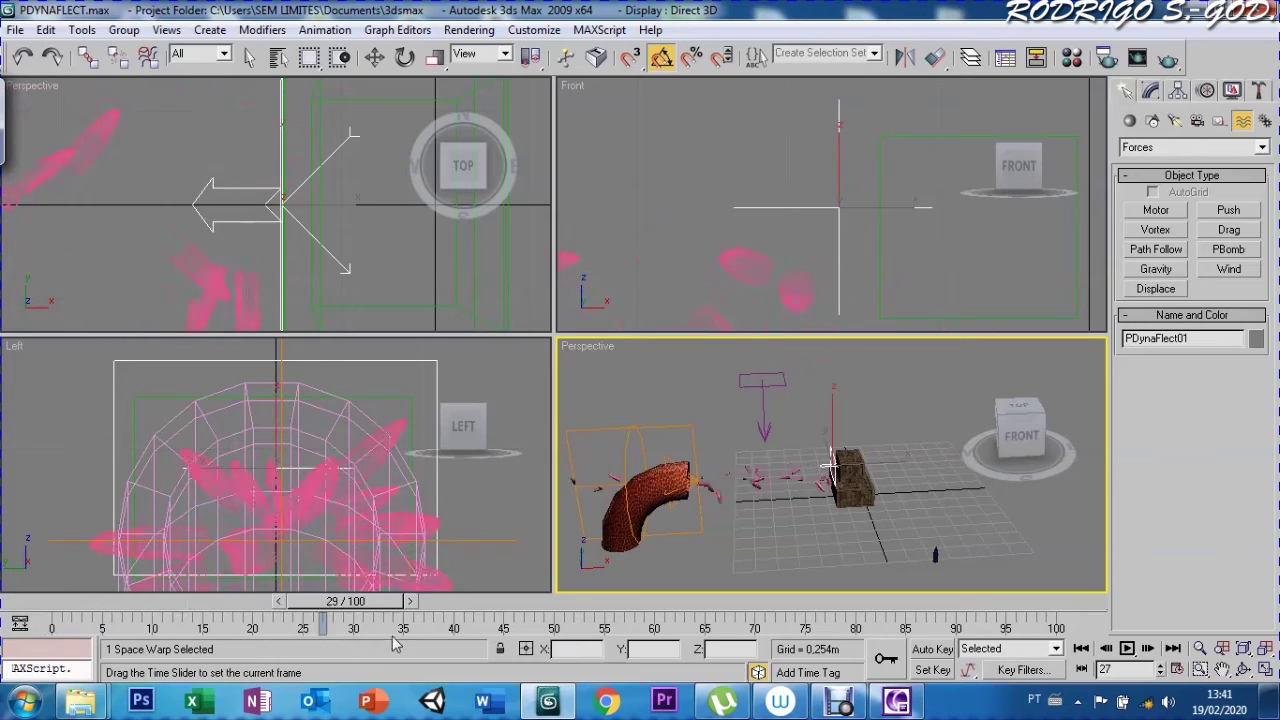
pyautogui.moveTo(298, 620); pyautogui.dragTo(263, 620)
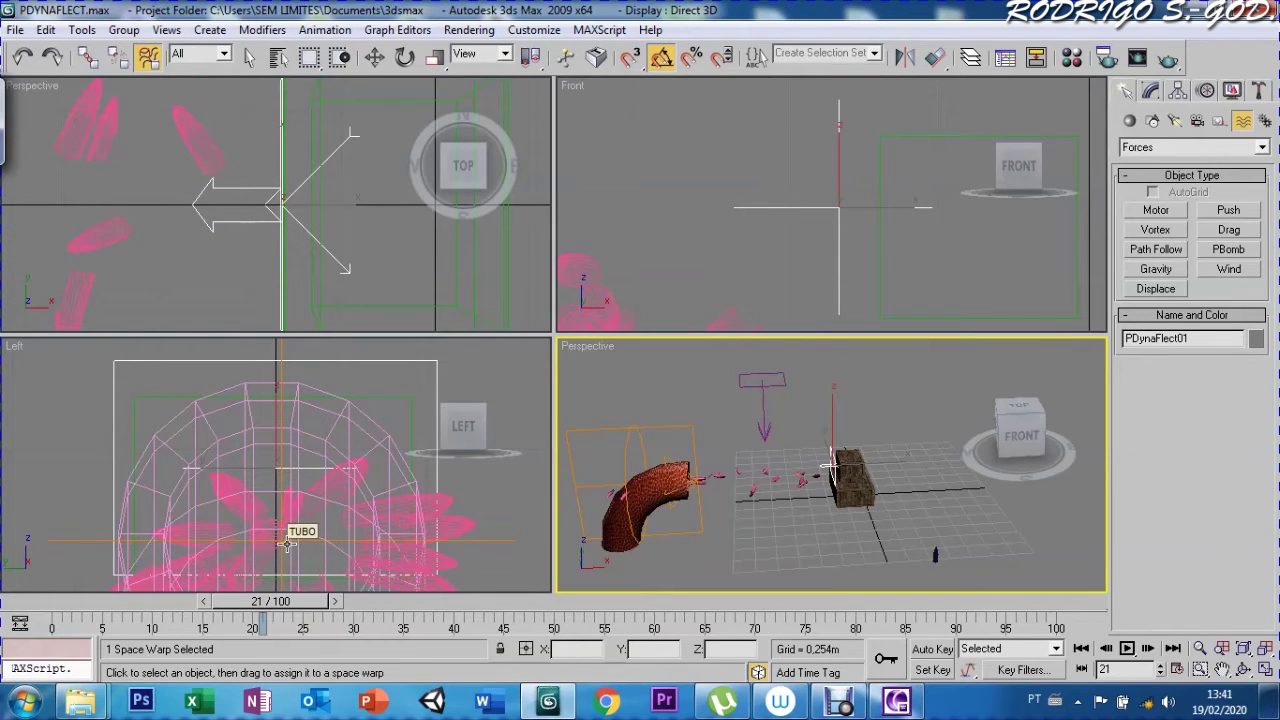
pyautogui.moveTo(263, 601); pyautogui.dragTo(38, 593)
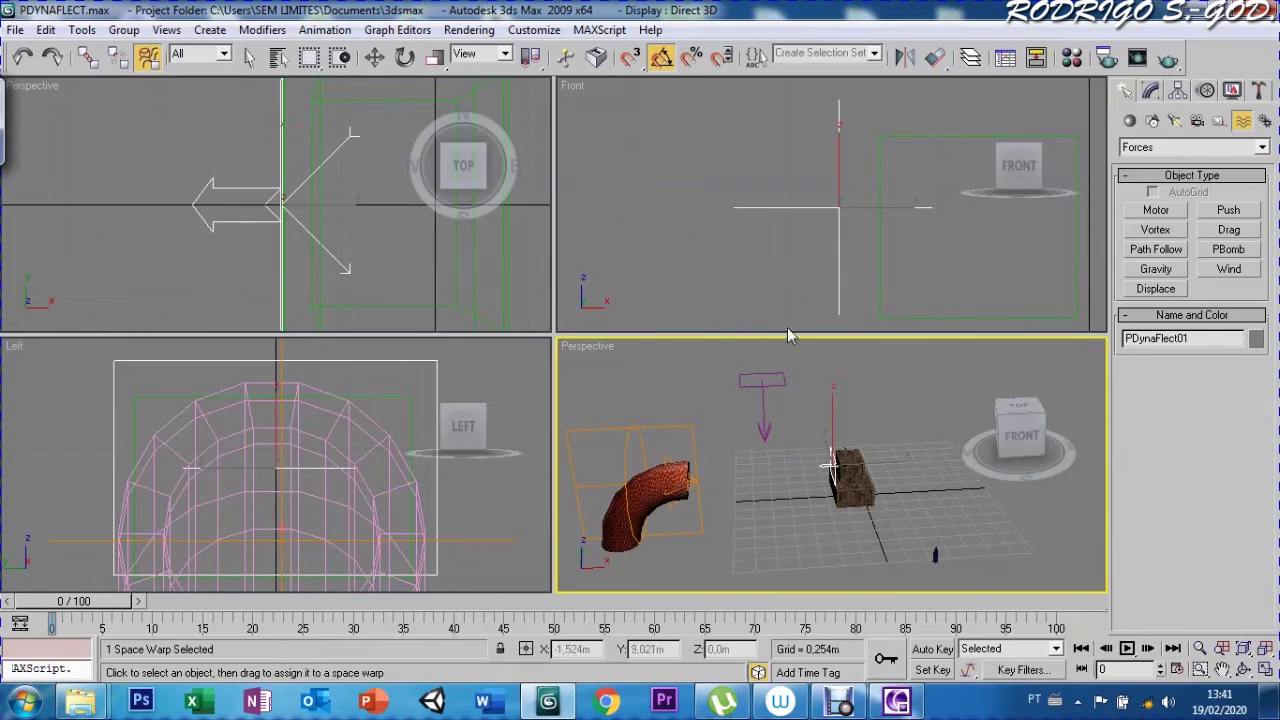
# Open the Dynamics utility from the Utilities panel's More list
pyautogui.click(1260, 91)
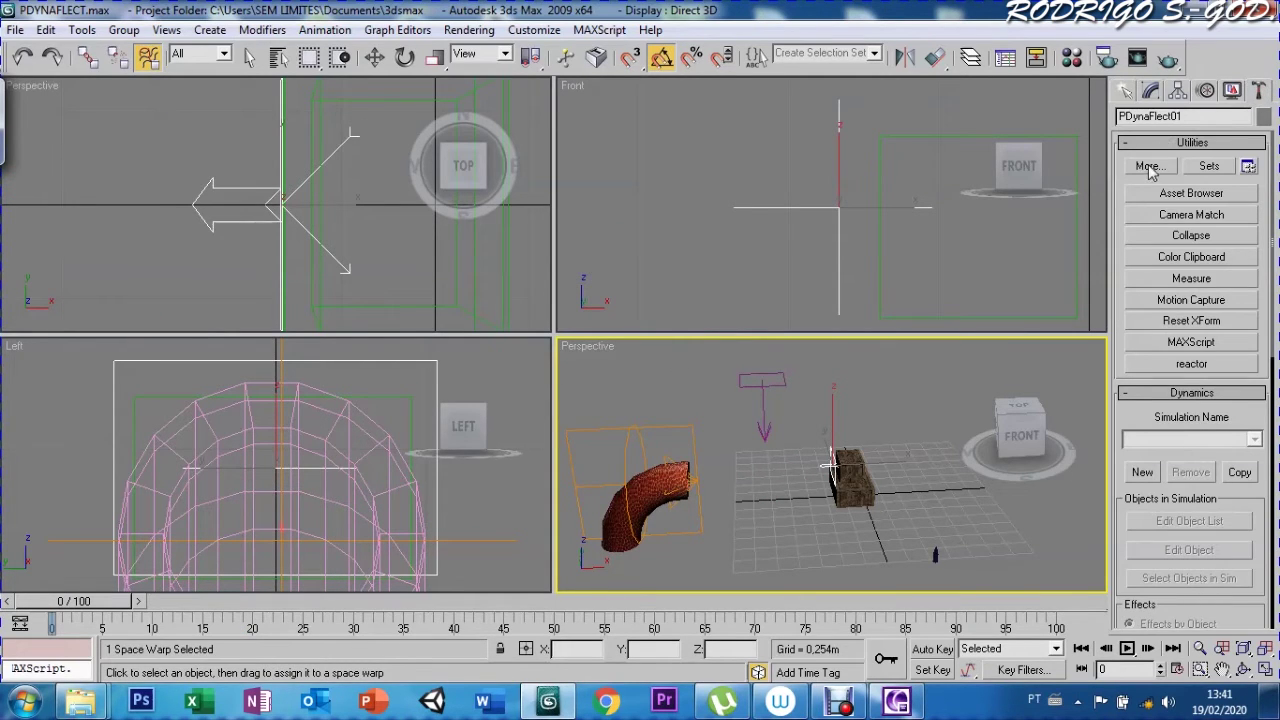
pyautogui.click(1149, 166)
pyautogui.click(541, 243)
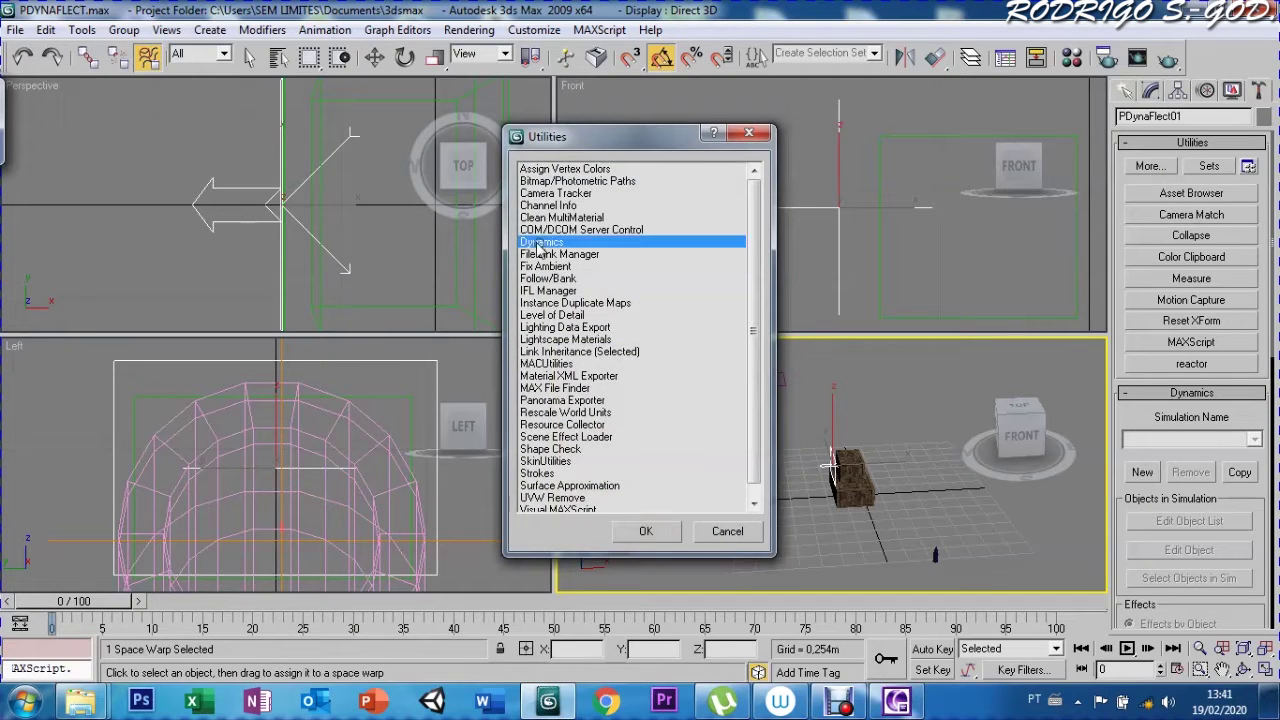
pyautogui.click(627, 529)
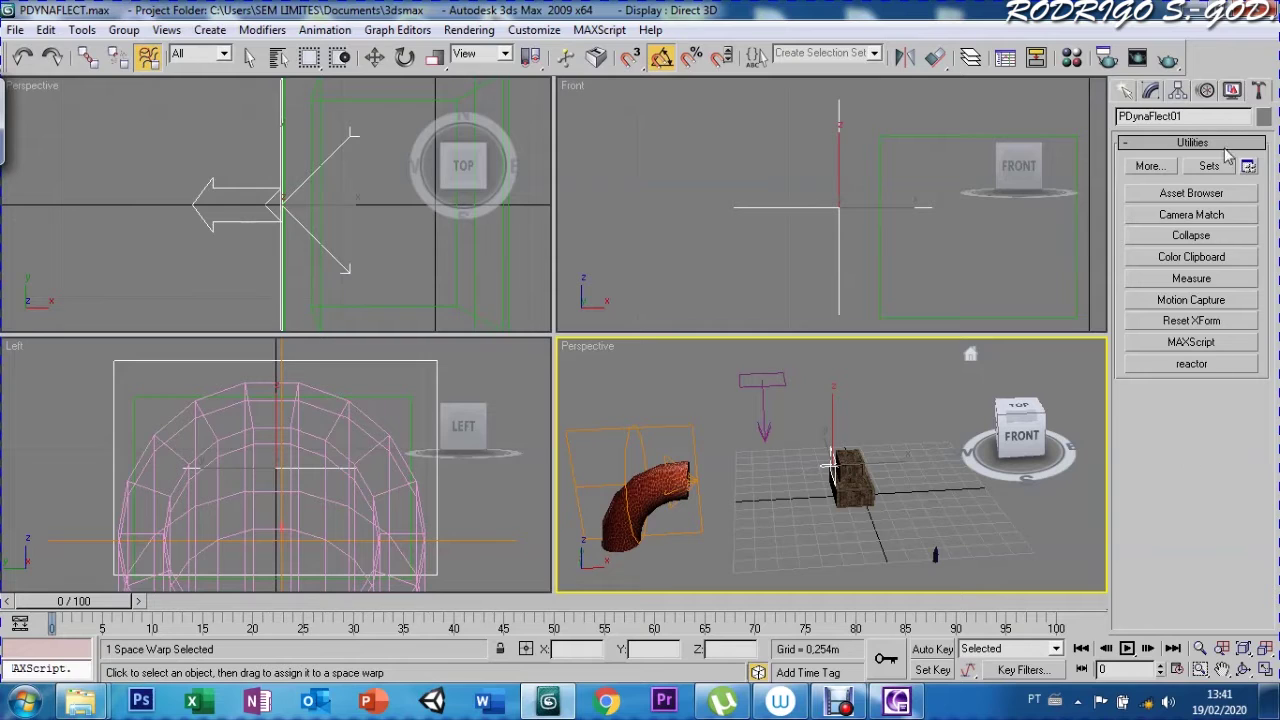
pyautogui.click(1124, 91)
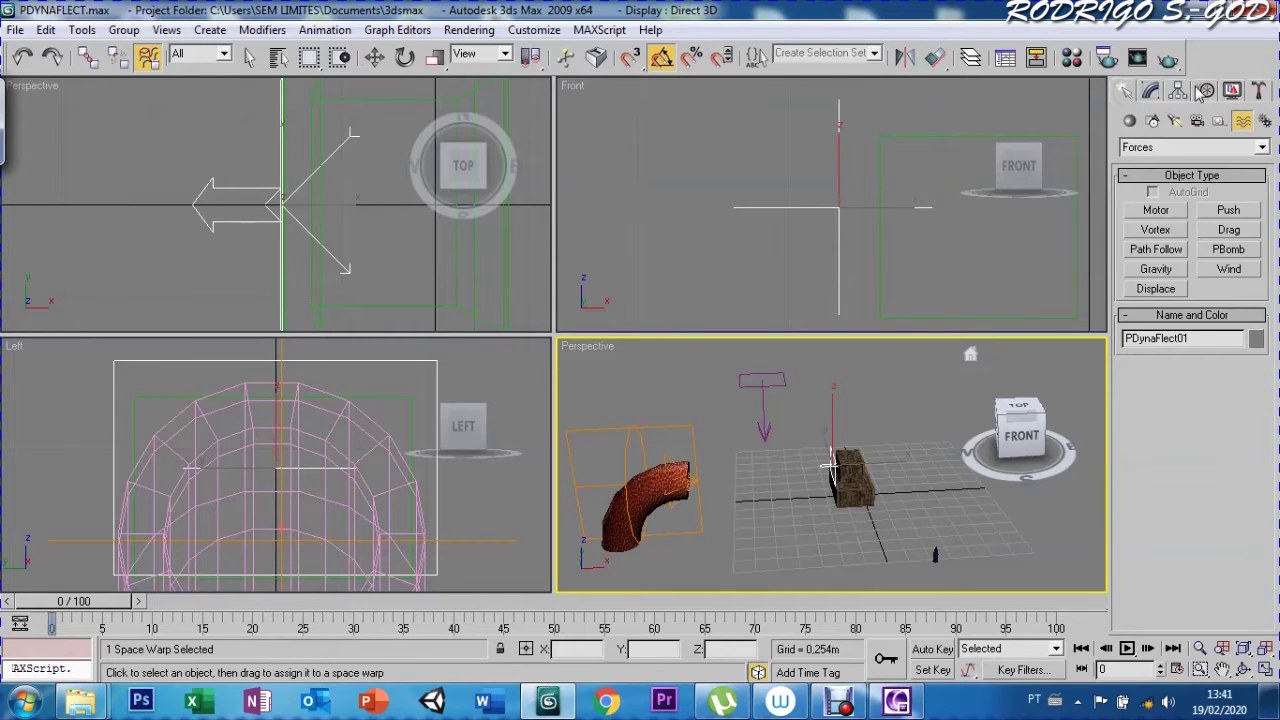
# Reopen the Dynamics utility and create a new simulation, Dynamics00
pyautogui.click(1259, 91)
pyautogui.click(1156, 170)
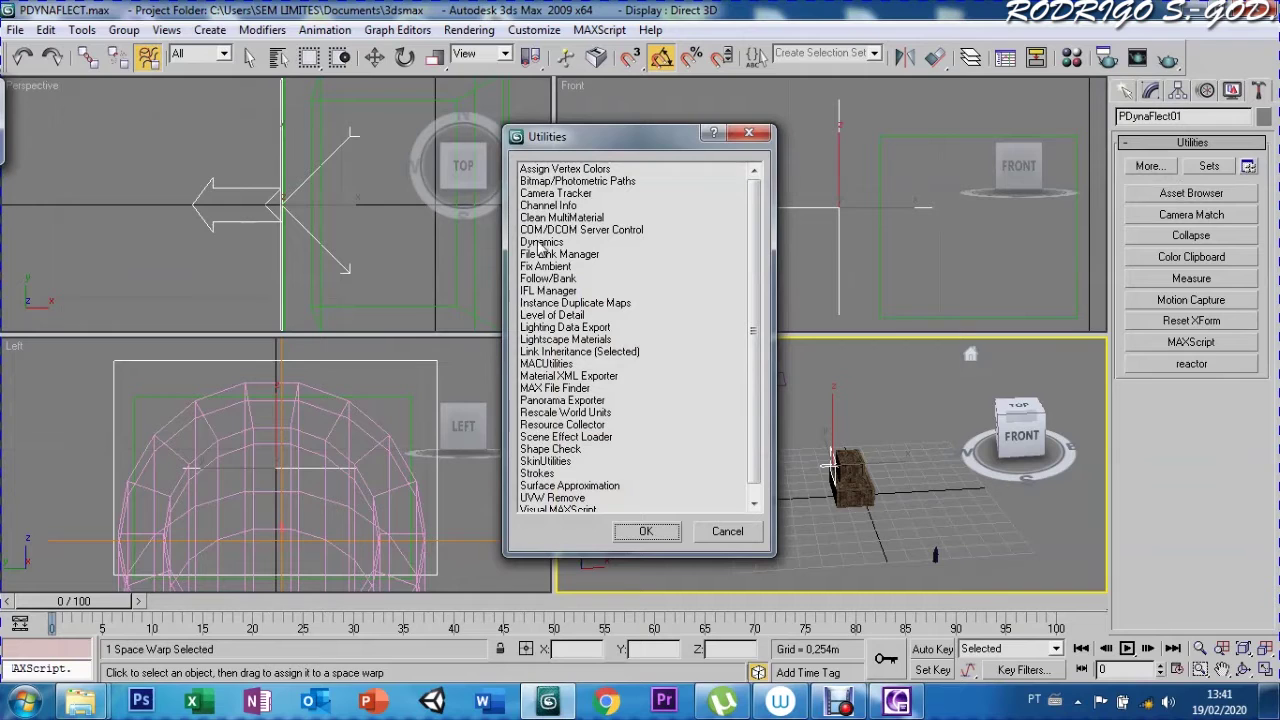
pyautogui.click(543, 254)
pyautogui.click(646, 531)
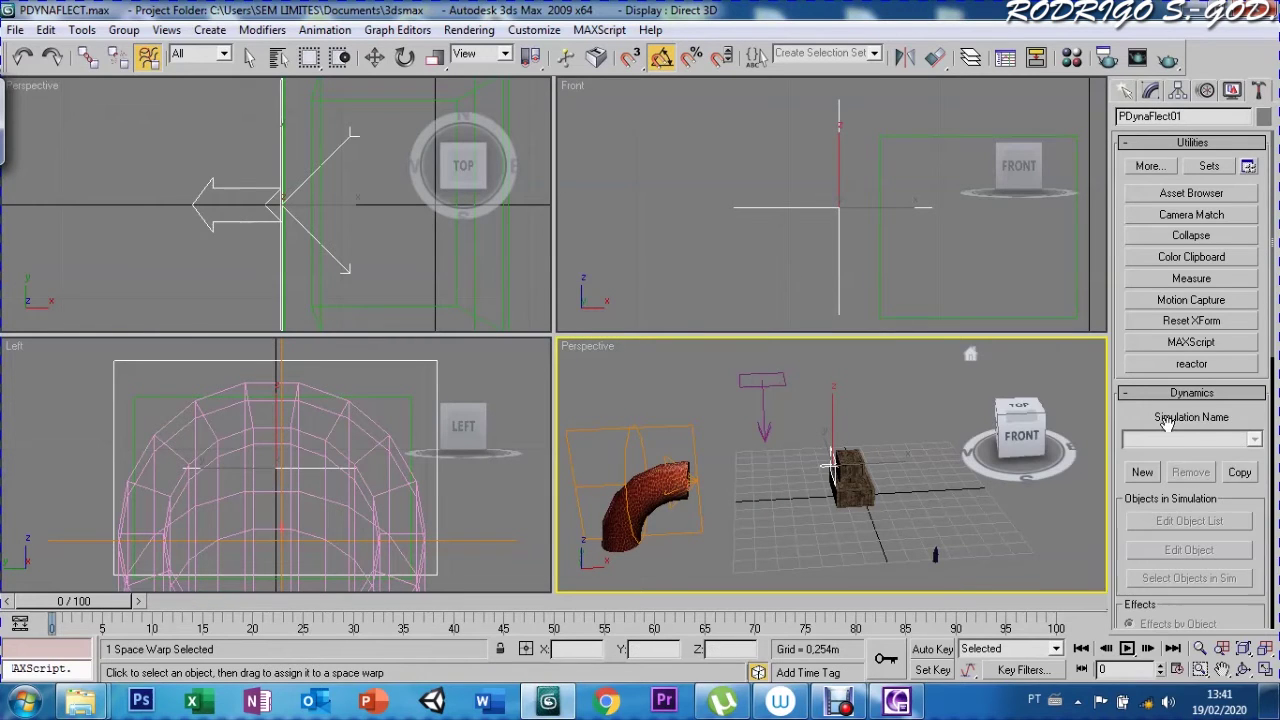
pyautogui.click(1145, 476)
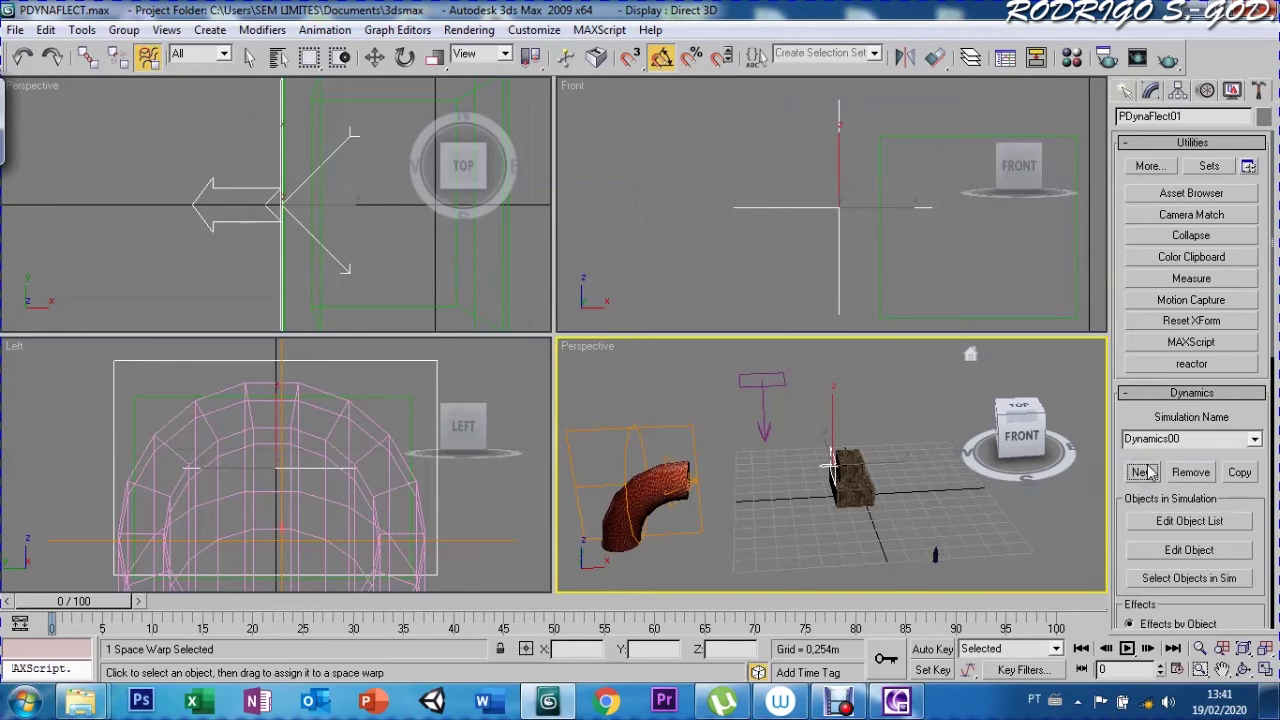
# Rename the Dynamics00 simulation by typing DINÂMIC into its name field
pyautogui.doubleClick(1186, 440)
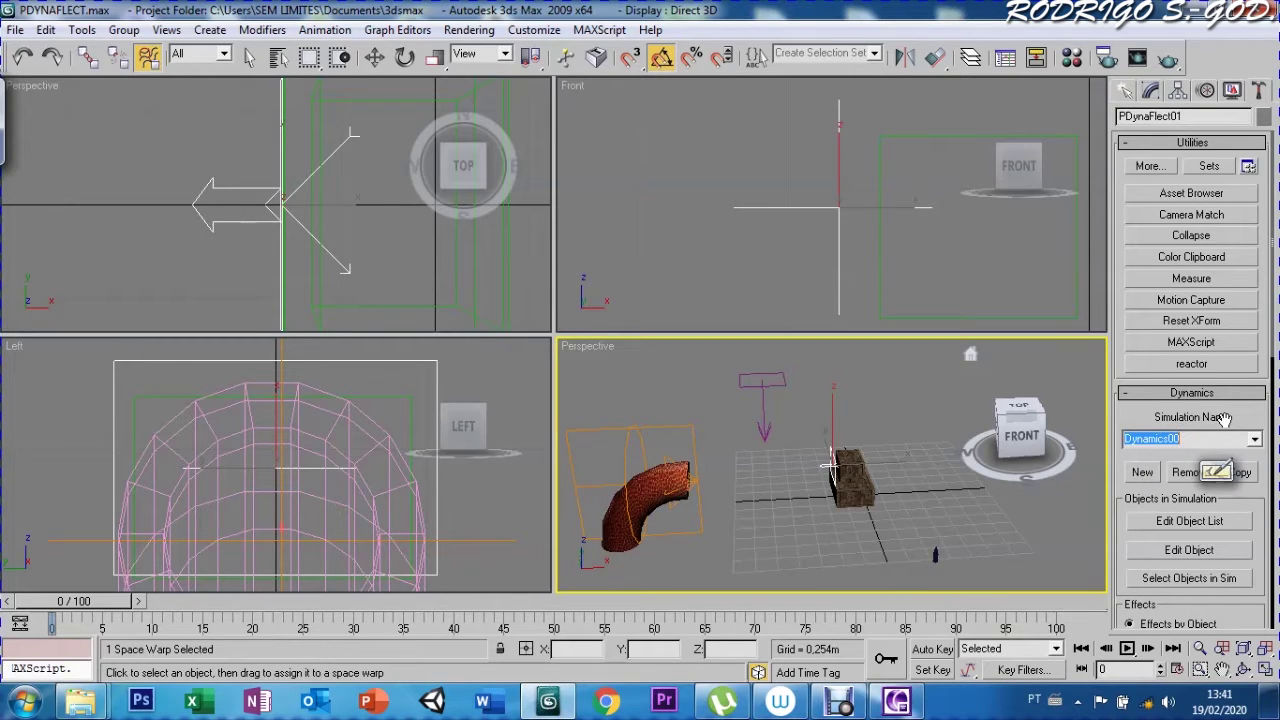
pyautogui.write('DINÂM')
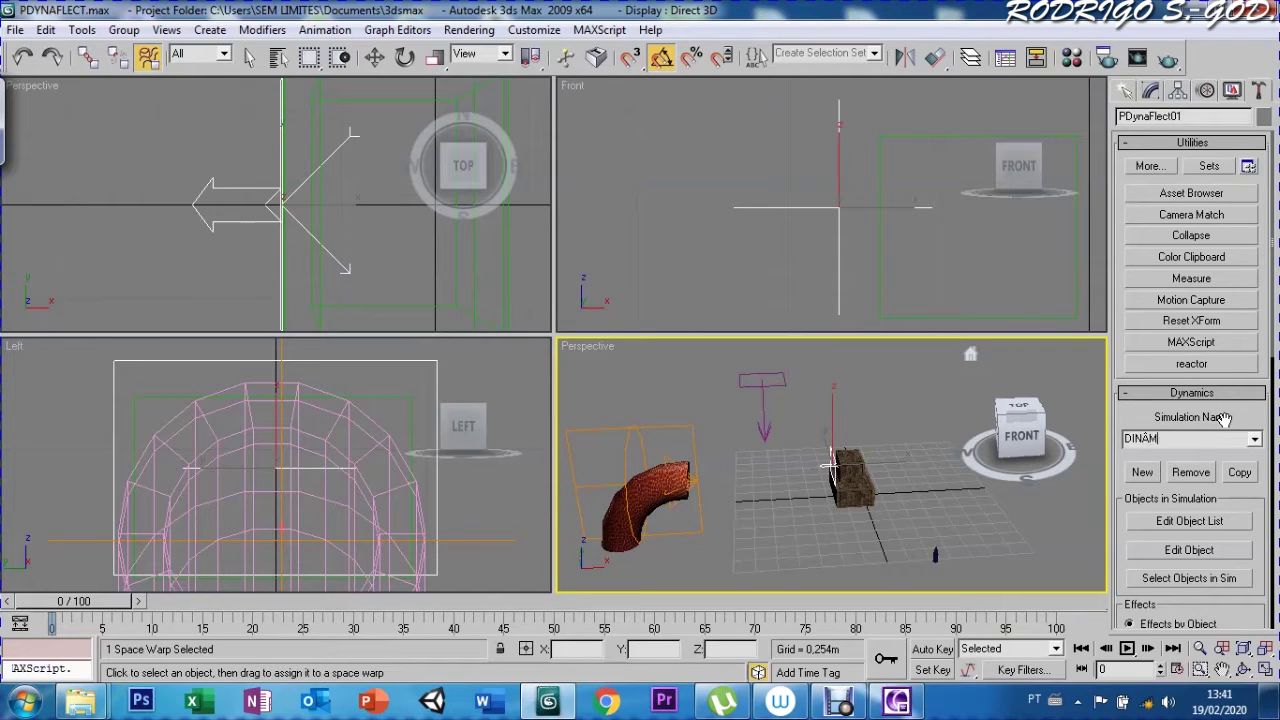
pyautogui.write('ICO')
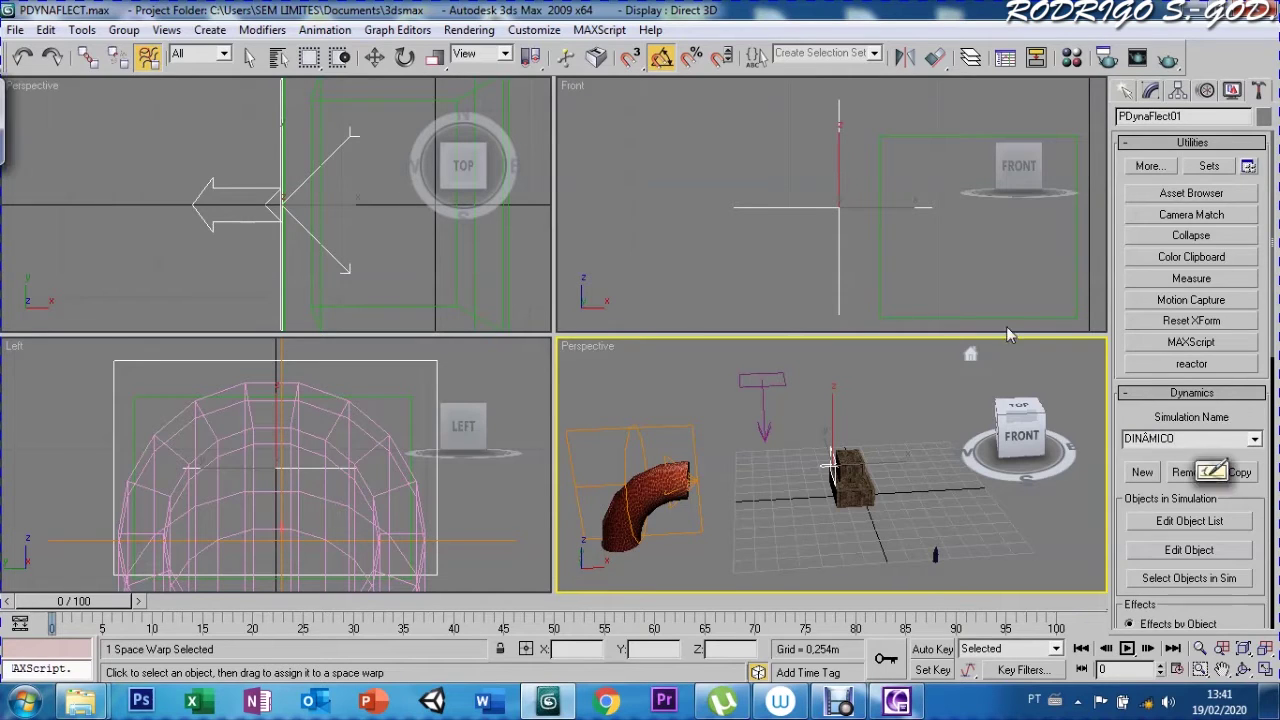
# Add BASE and CAIXA to the DINÂMICO object list, then open Edit Object
pyautogui.click(1160, 525)
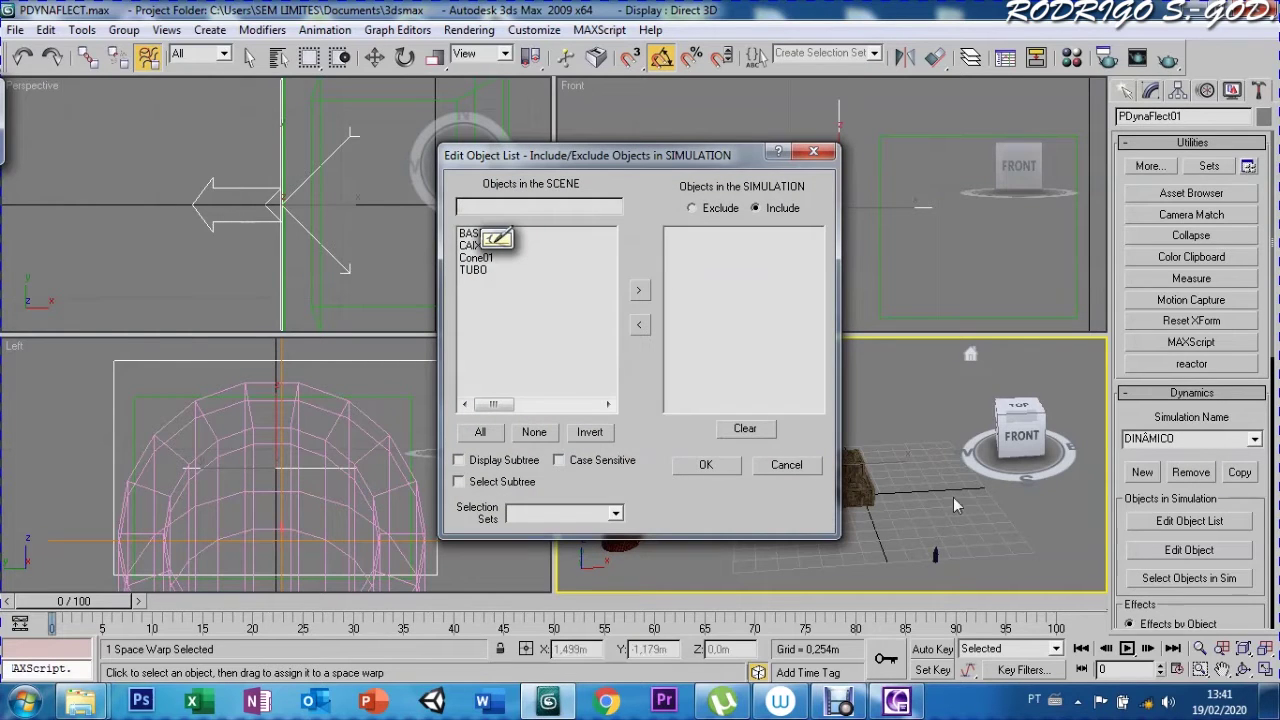
pyautogui.moveTo(680, 155); pyautogui.dragTo(826, 120)
pyautogui.click(612, 199)
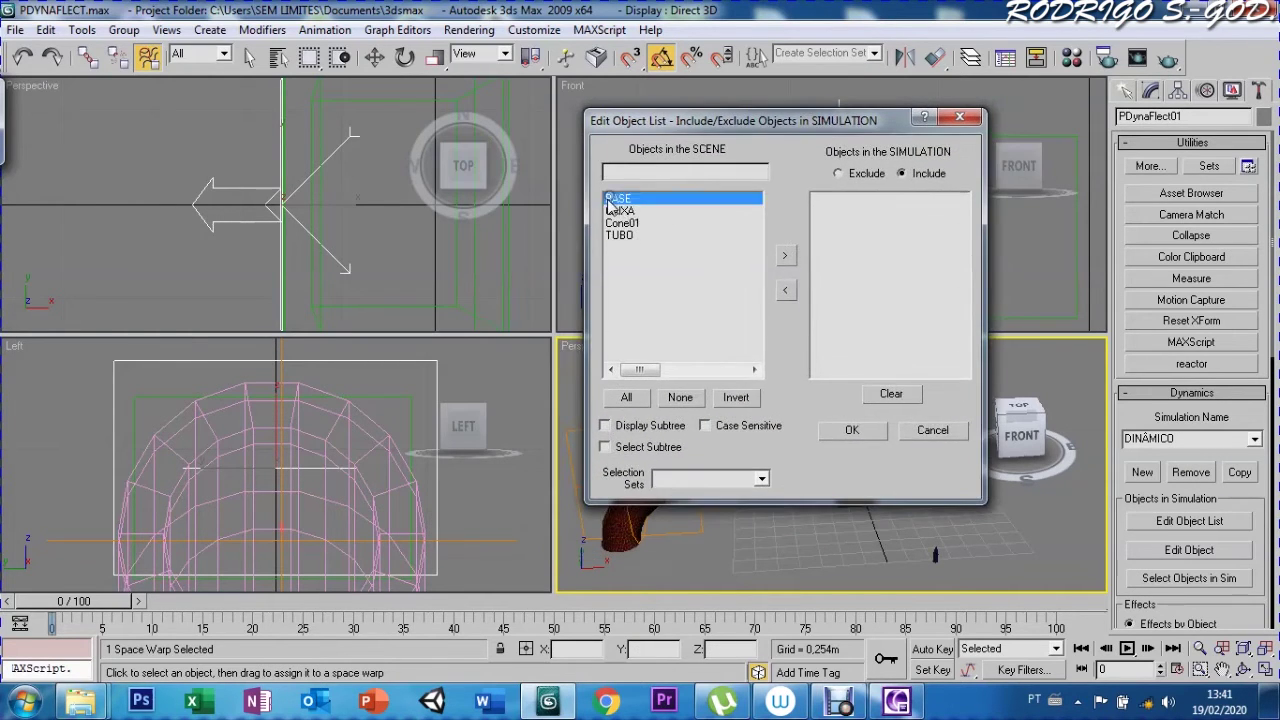
pyautogui.hotkey('shift', 'Down')
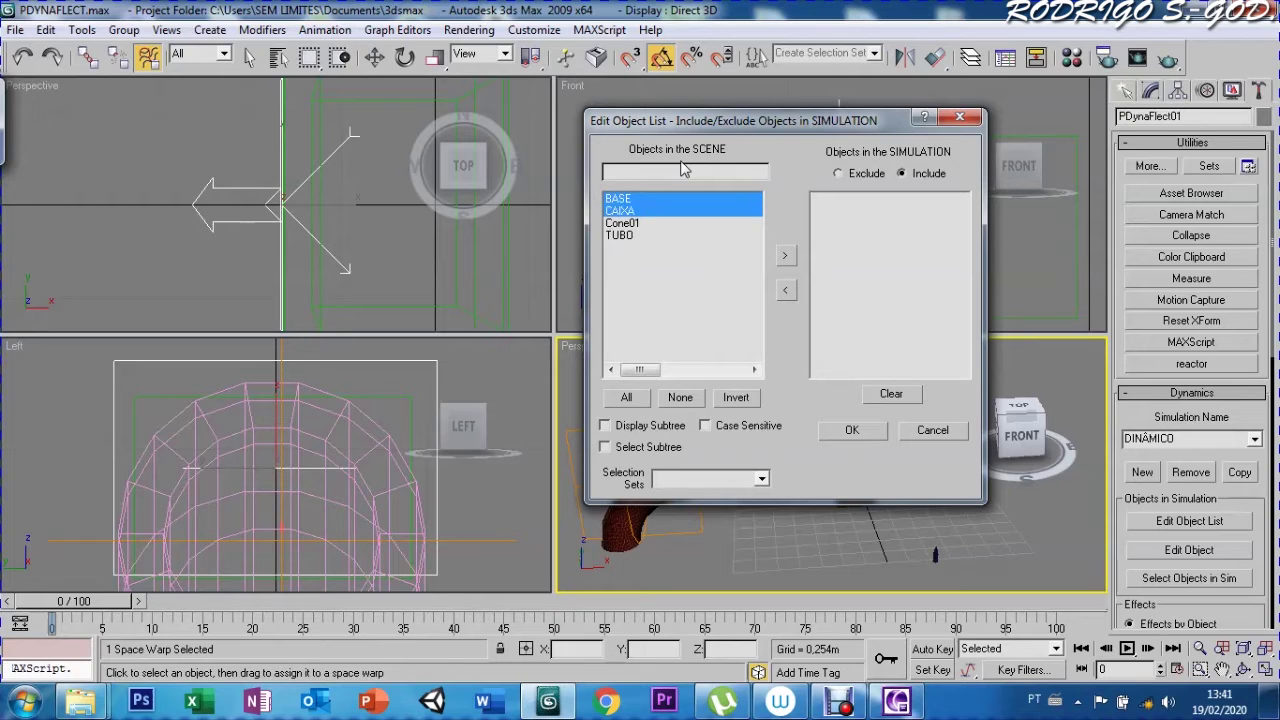
pyautogui.click(786, 259)
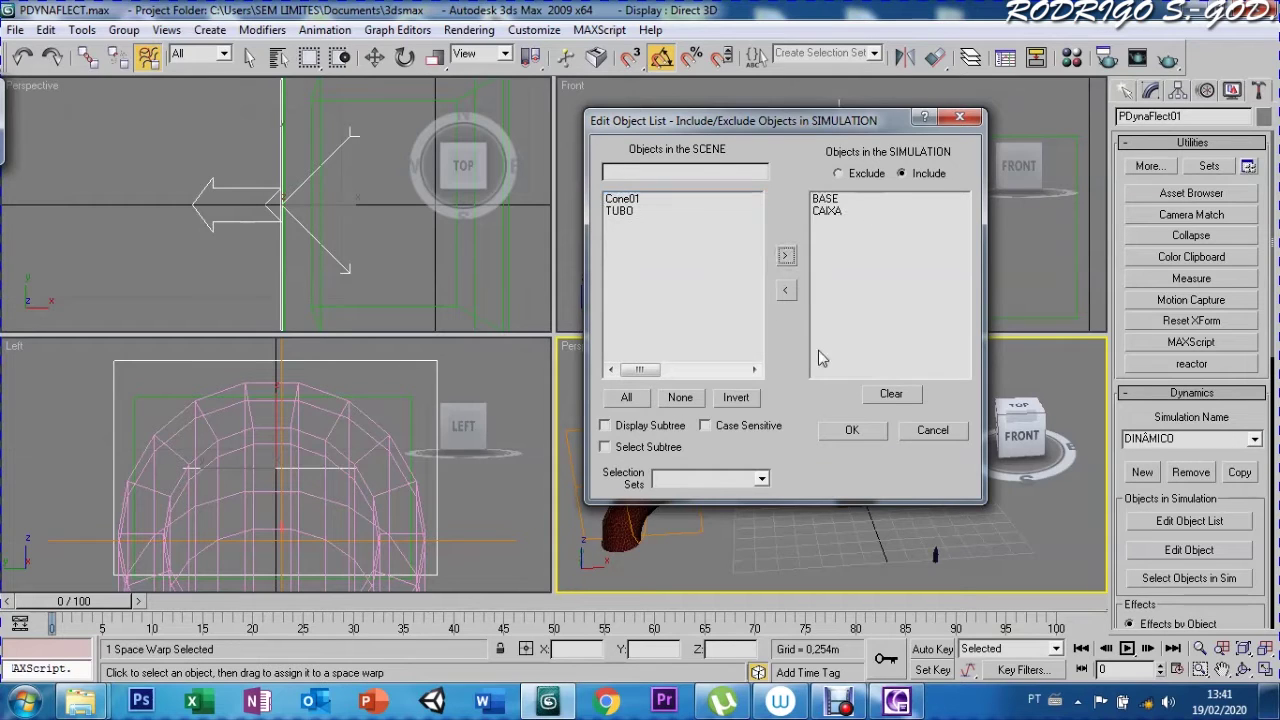
pyautogui.click(840, 432)
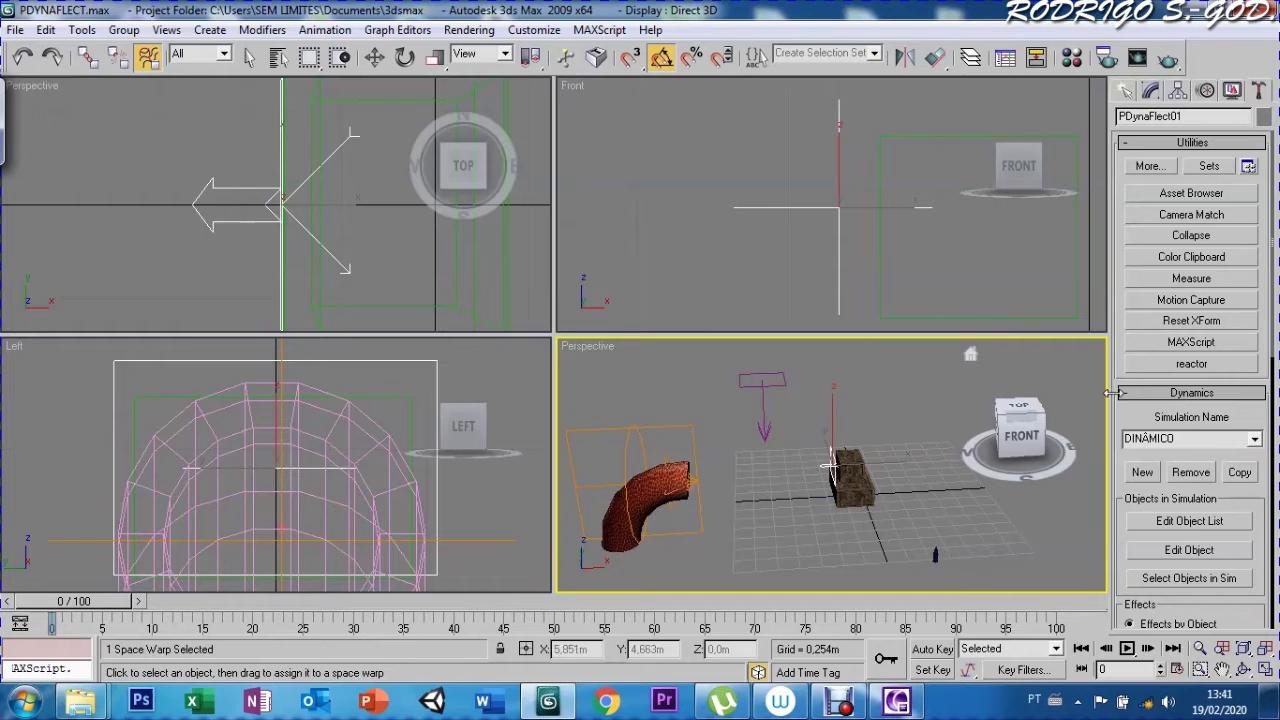
pyautogui.click(1165, 552)
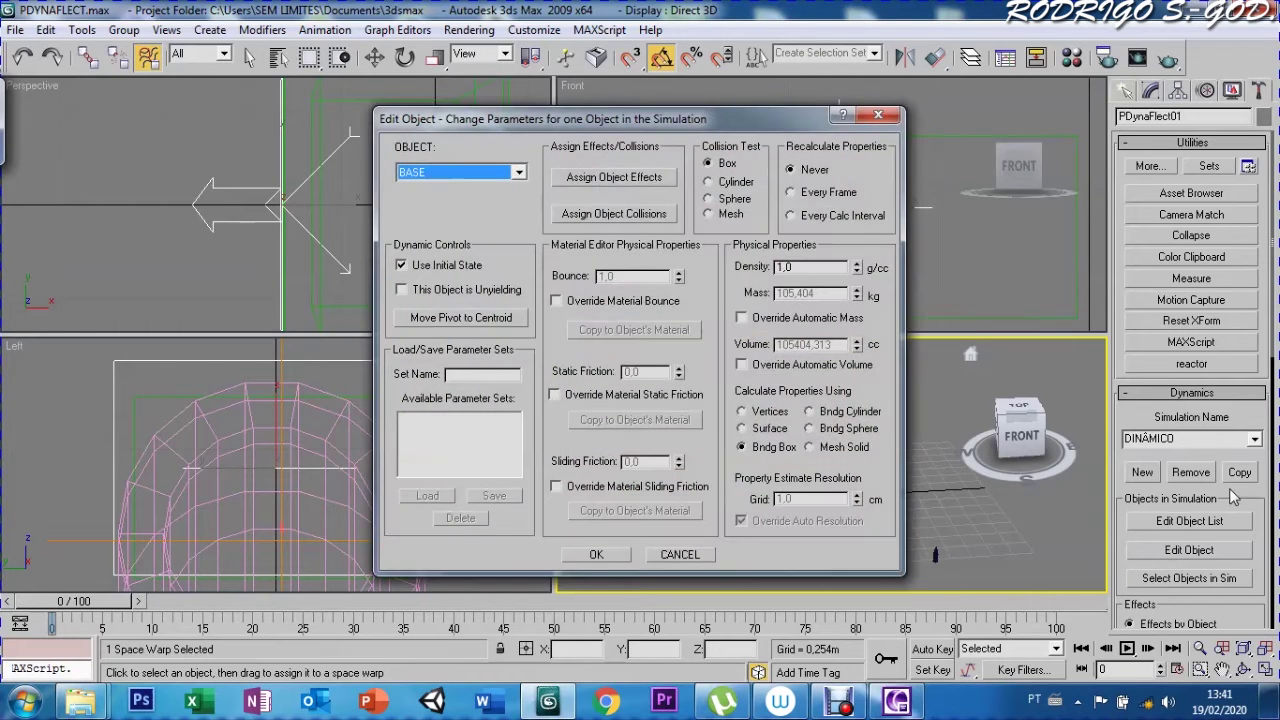
# Make BASE unyielding and set CAIXA to collide with BASE
pyautogui.click(402, 291)
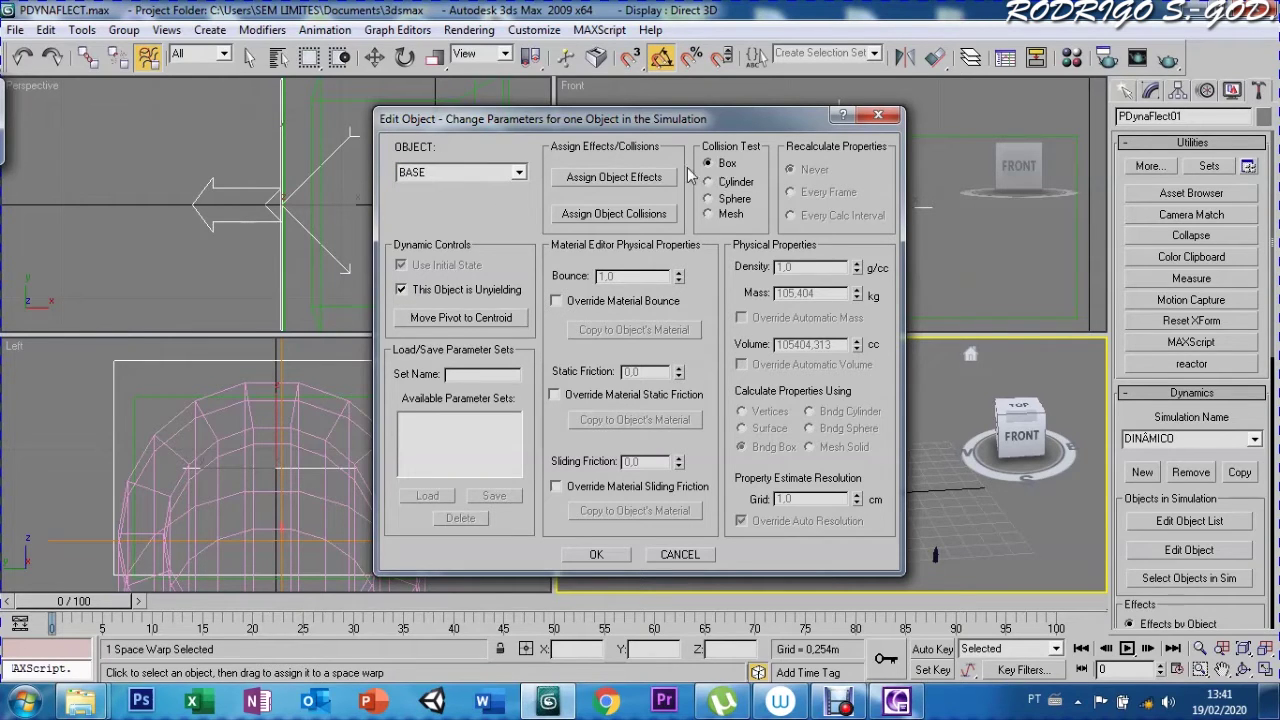
pyautogui.click(512, 173)
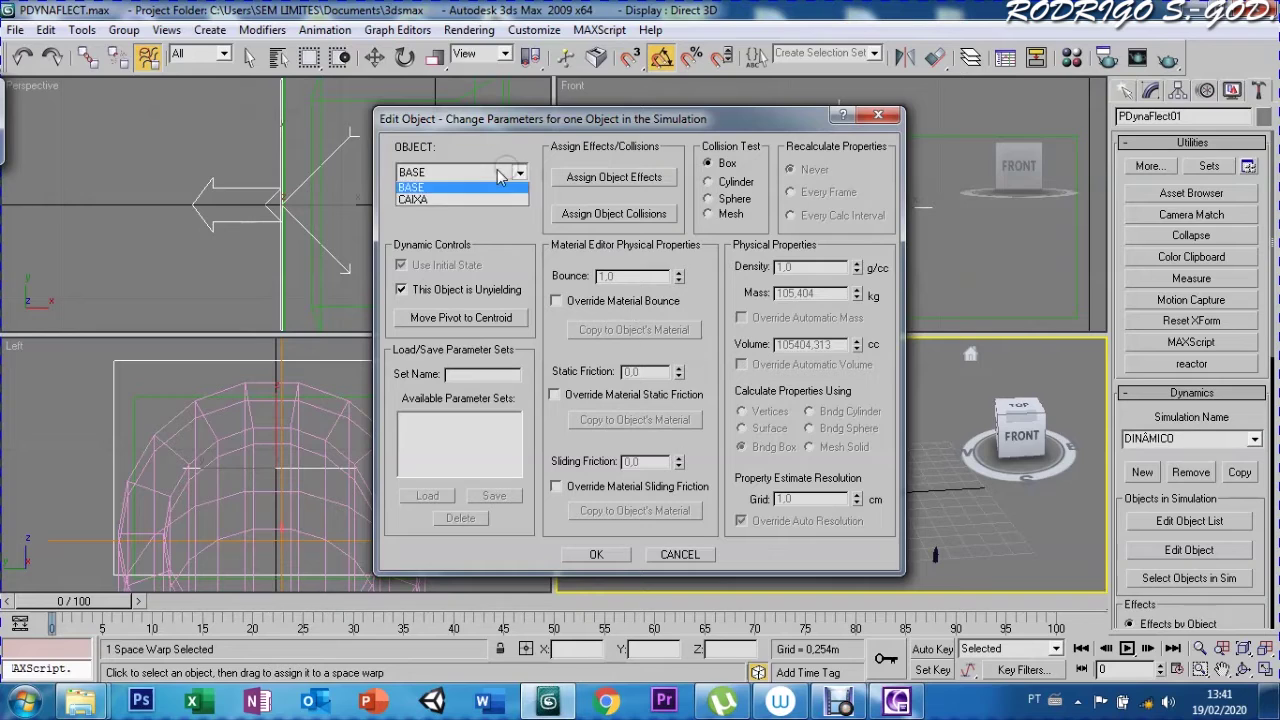
pyautogui.click(440, 202)
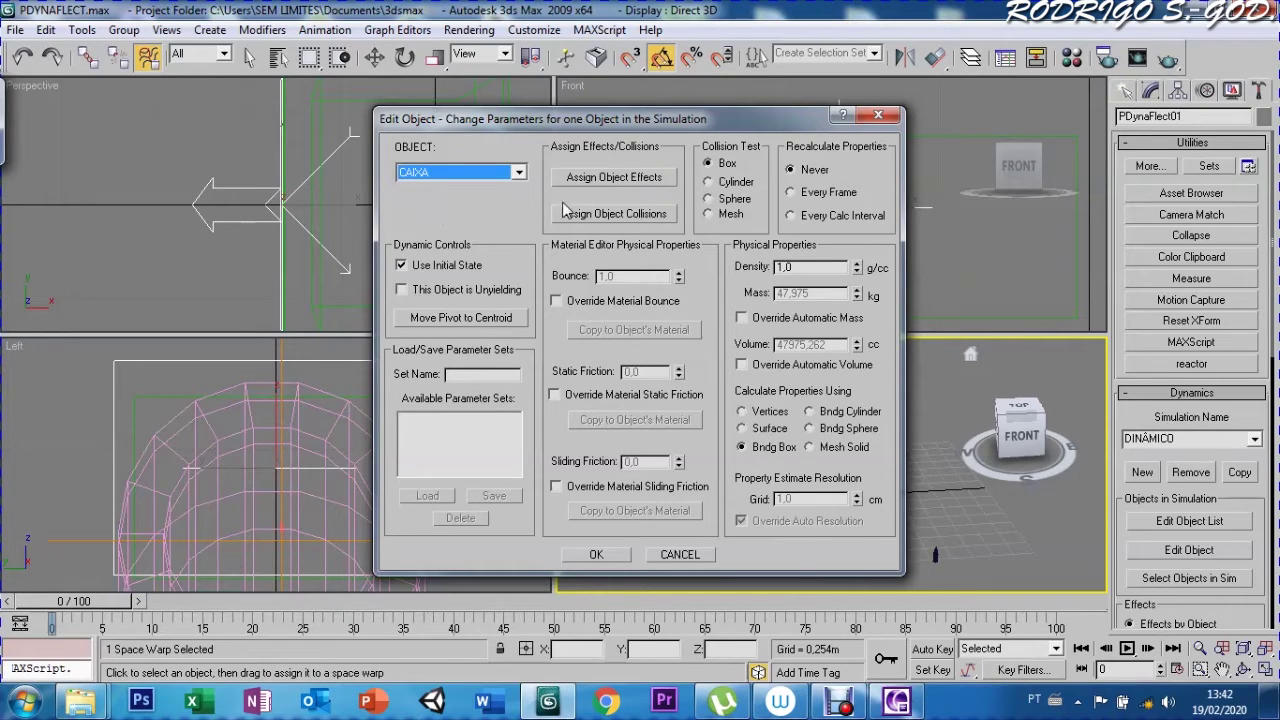
pyautogui.click(601, 225)
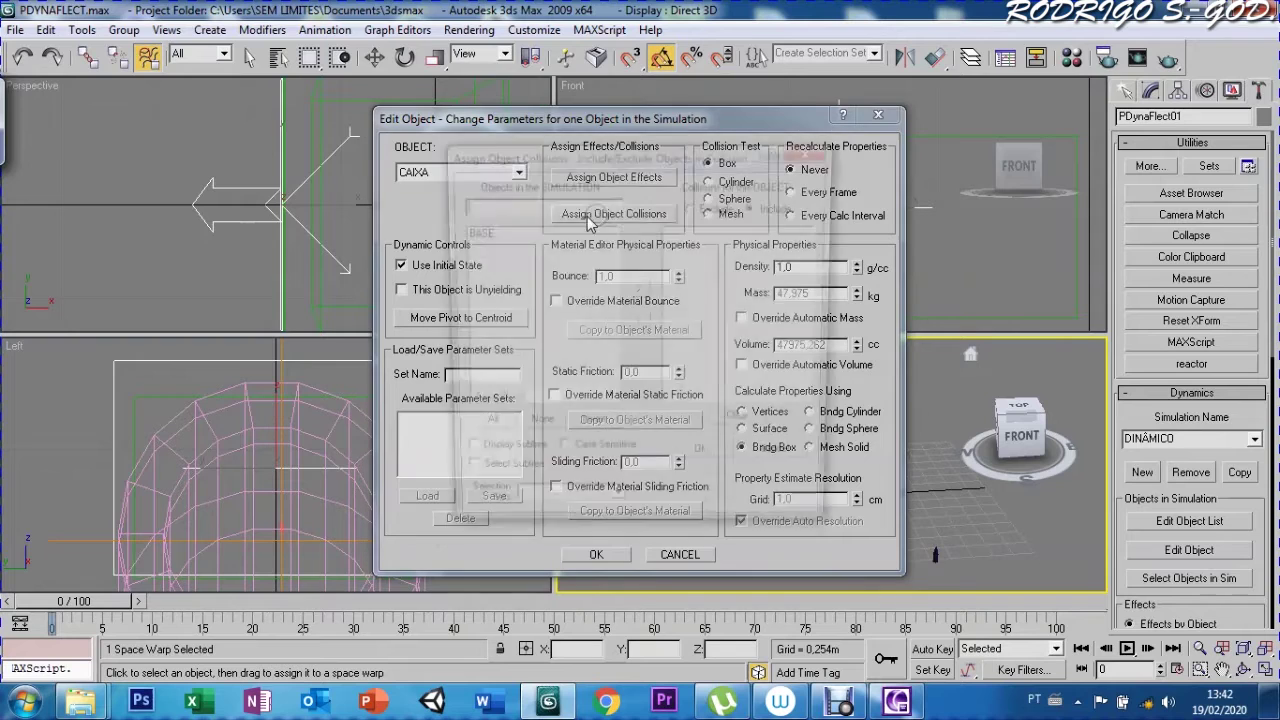
pyautogui.click(553, 231)
pyautogui.click(638, 289)
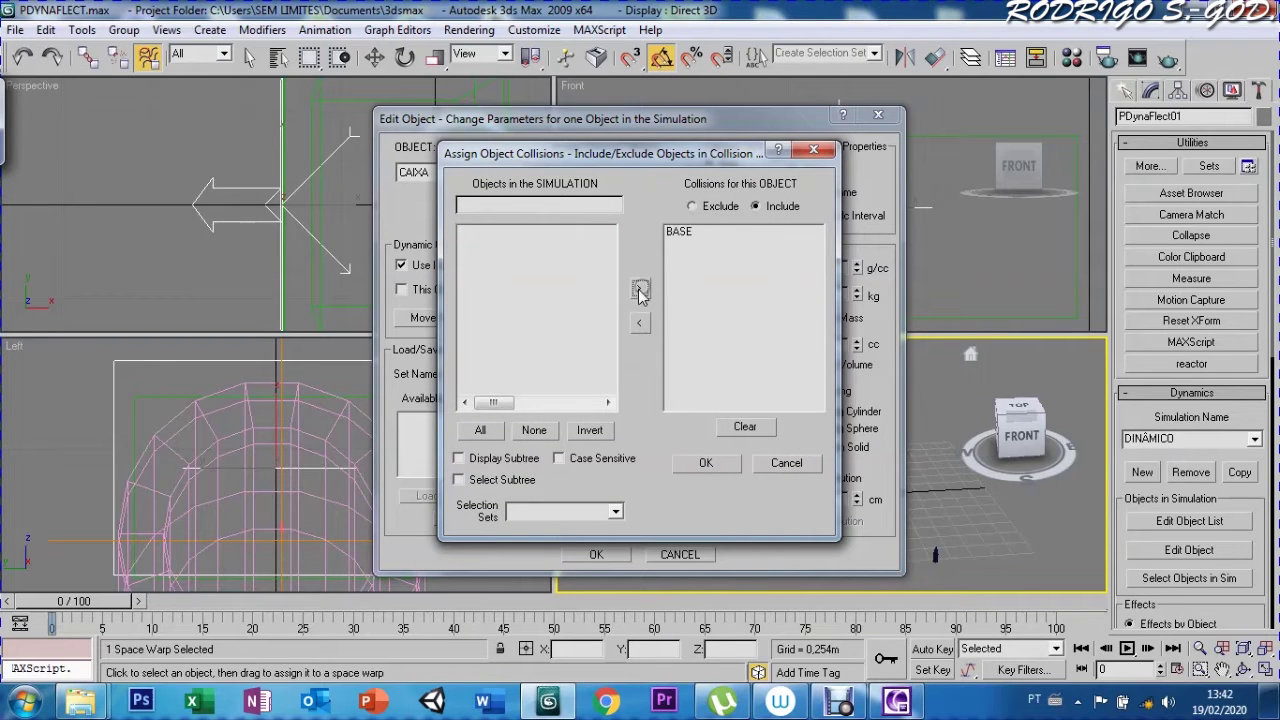
pyautogui.click(703, 463)
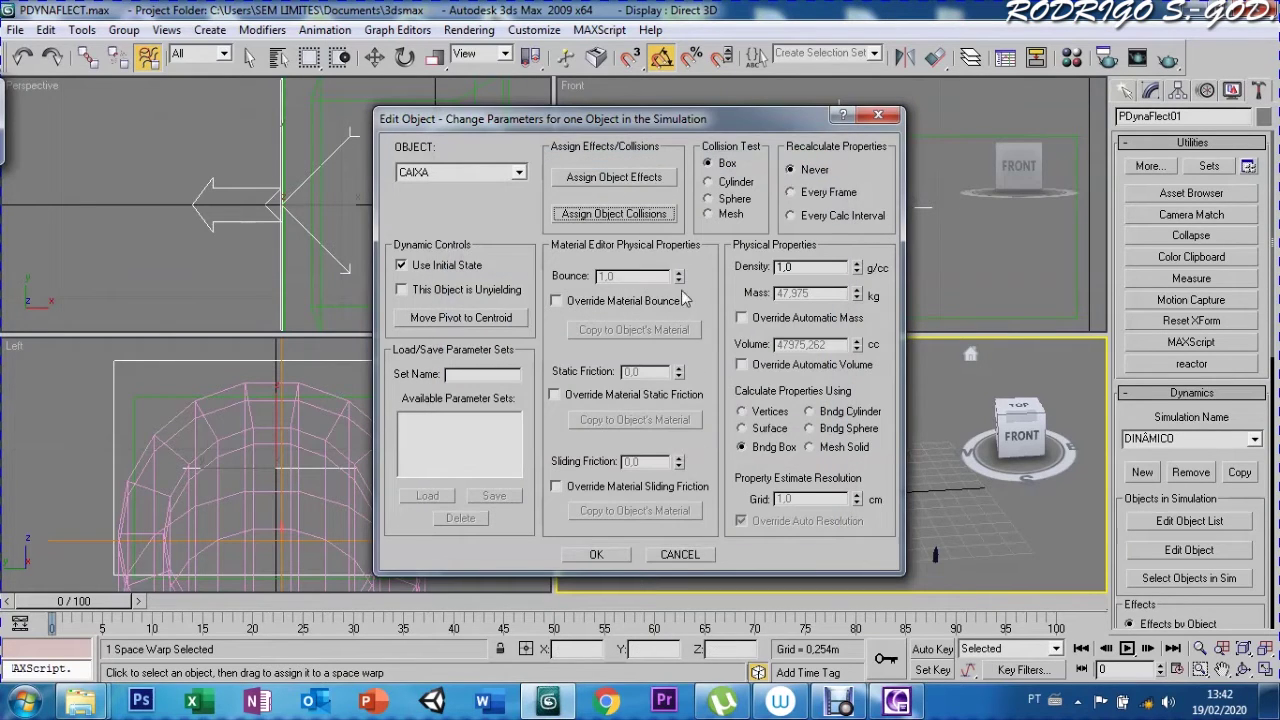
# Assign Gravity01 and PDynaFlect01 as effects on CAIXA and confirm the object settings
pyautogui.click(613, 177)
pyautogui.click(564, 233)
pyautogui.hotkey('shift', 'Down')
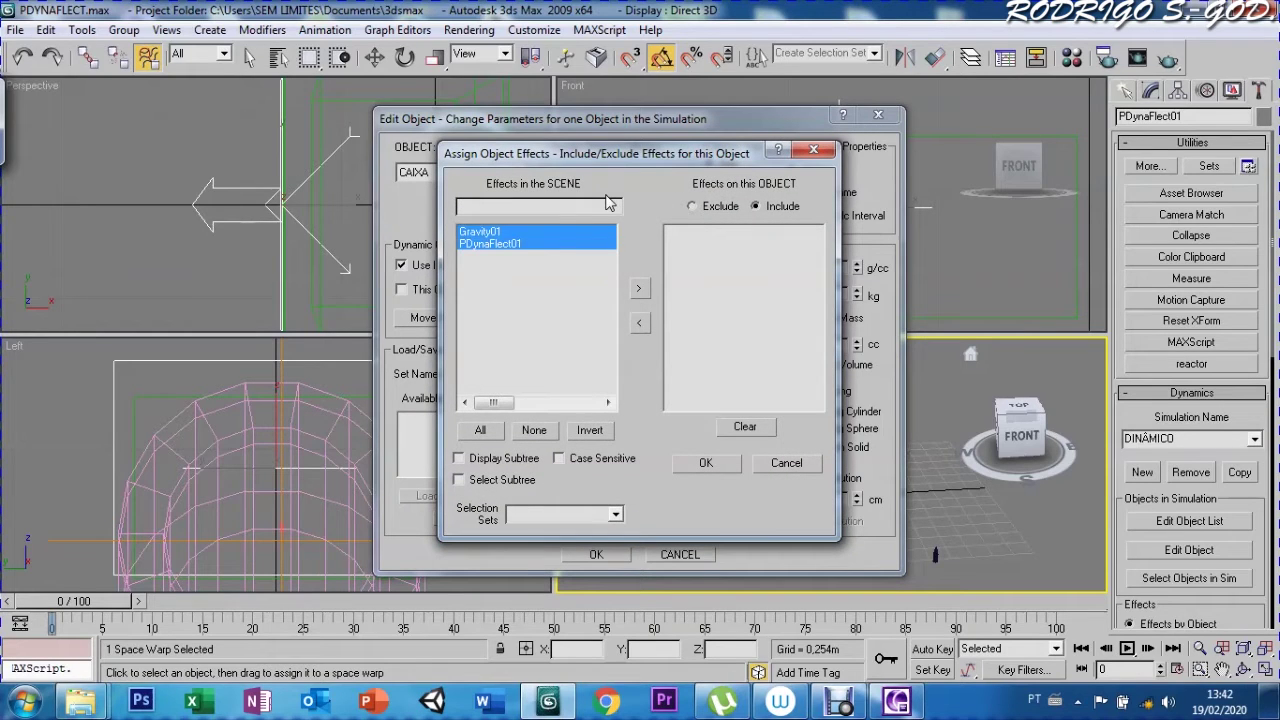
pyautogui.click(640, 290)
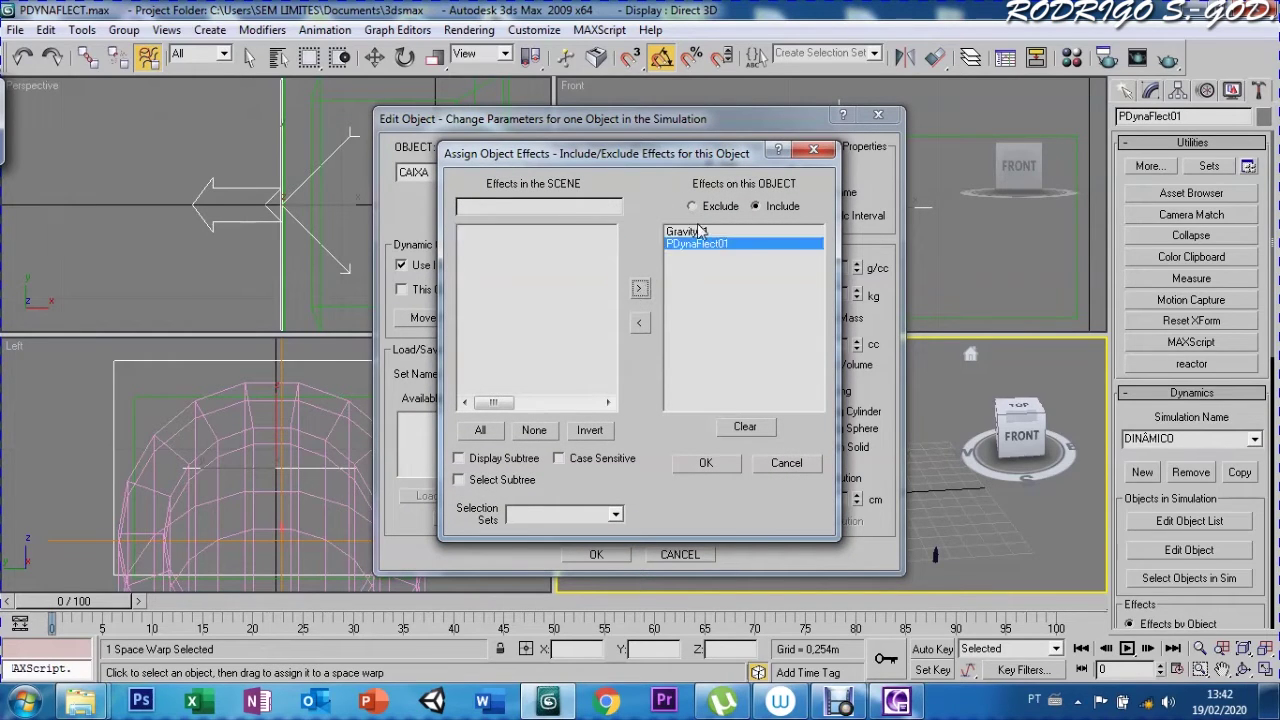
pyautogui.click(705, 464)
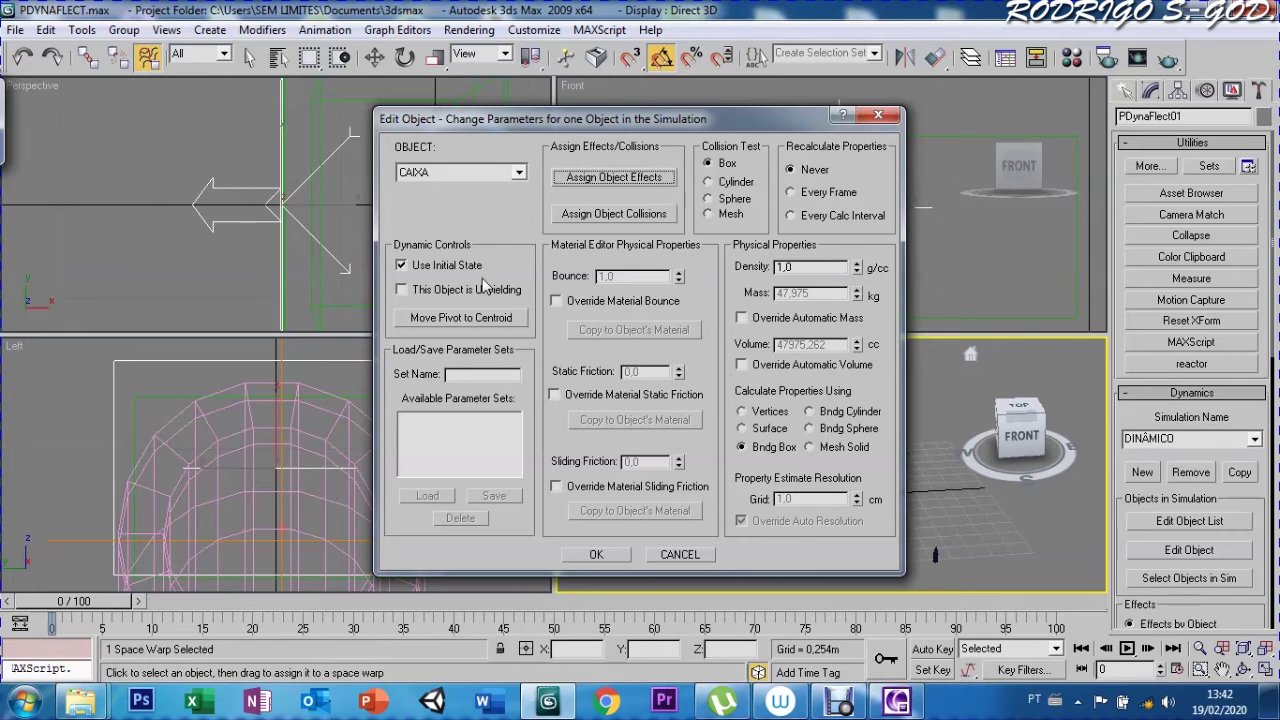
pyautogui.click(596, 554)
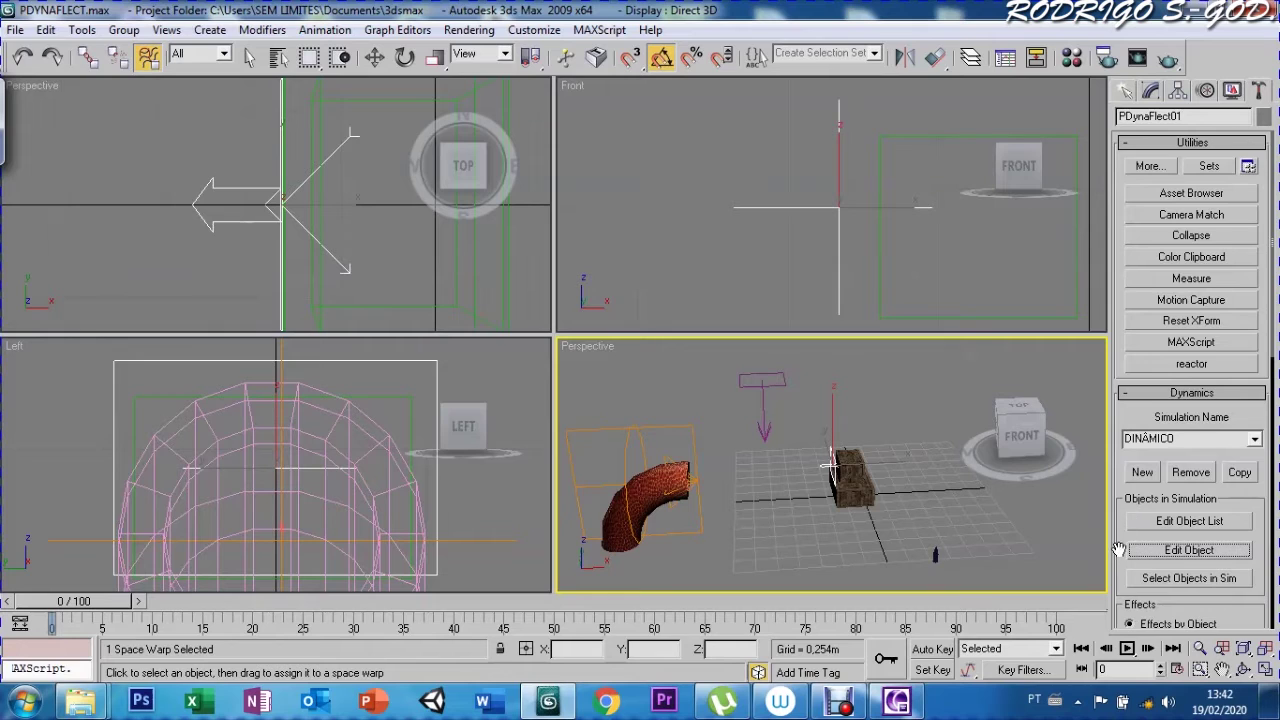
# Solve the DINÂMICO simulation across all 100 frames from the Solve group
pyautogui.scroll(-3, 1119, 550)
pyautogui.scroll(-1, 1114, 492)
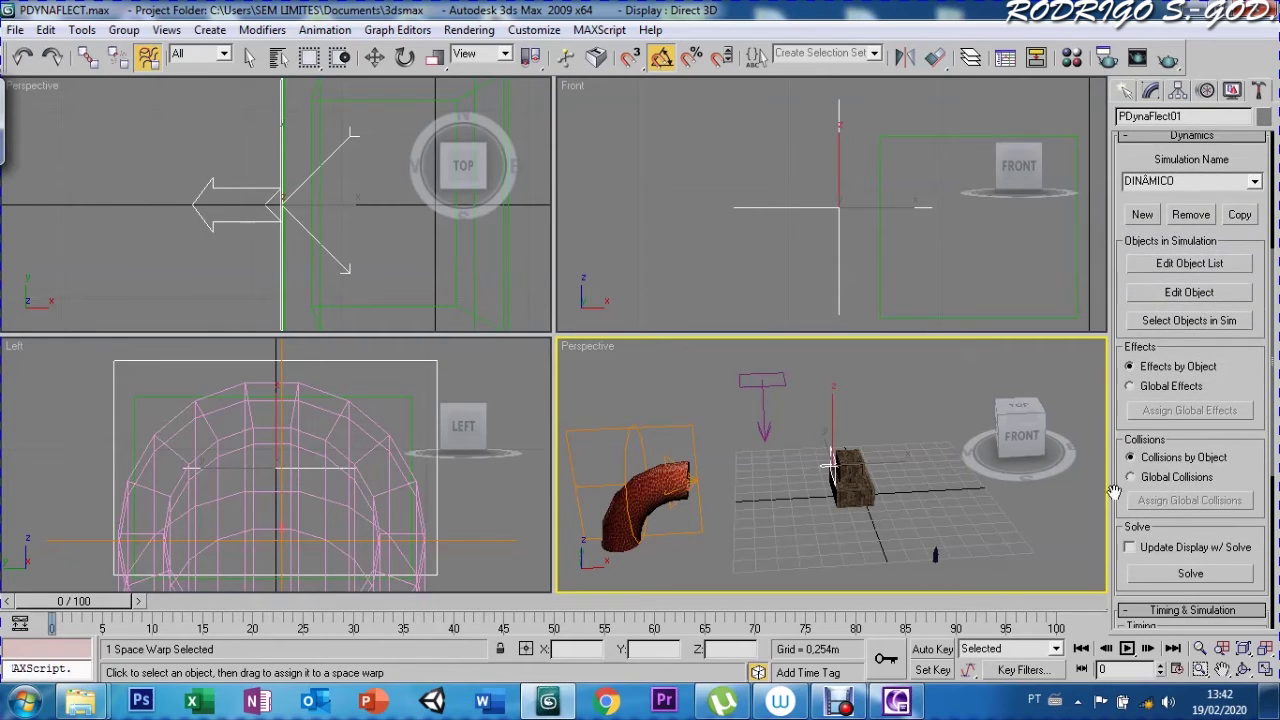
pyautogui.click(1161, 577)
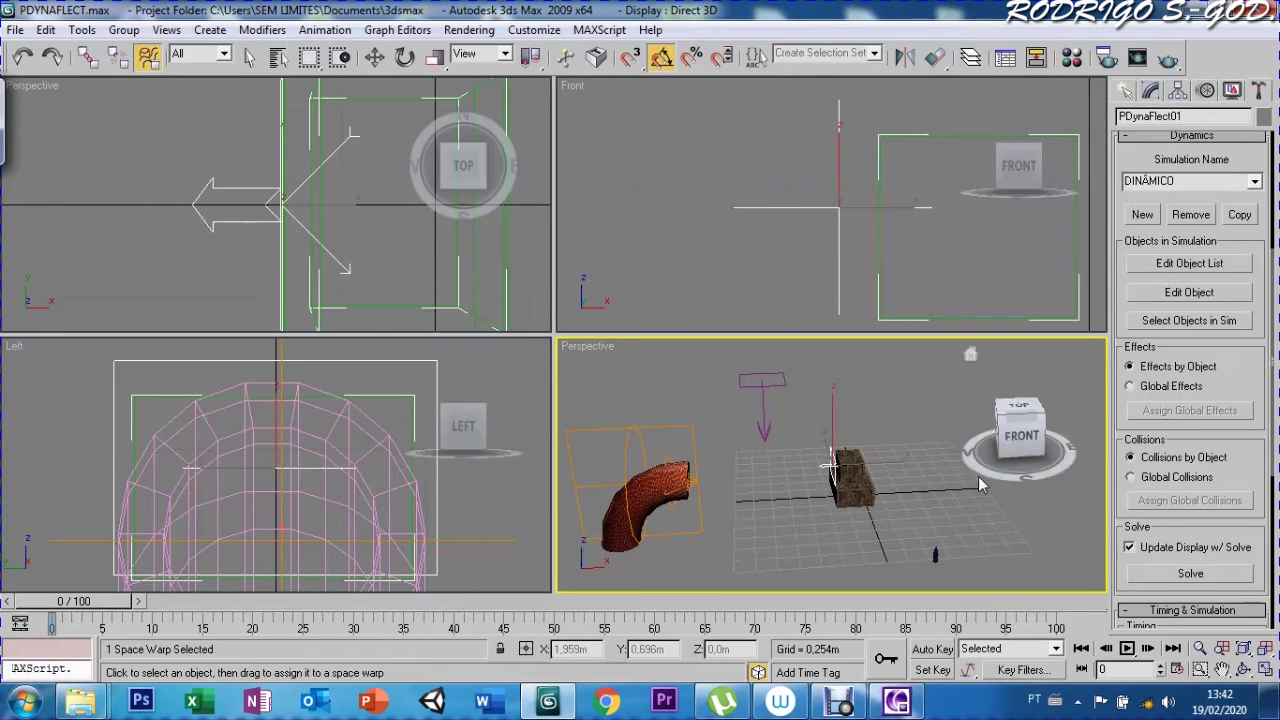
# Override CAIXA's automatic mass in its object settings, then re-solve DINÂMICO
pyautogui.click(1182, 293)
pyautogui.click(741, 317)
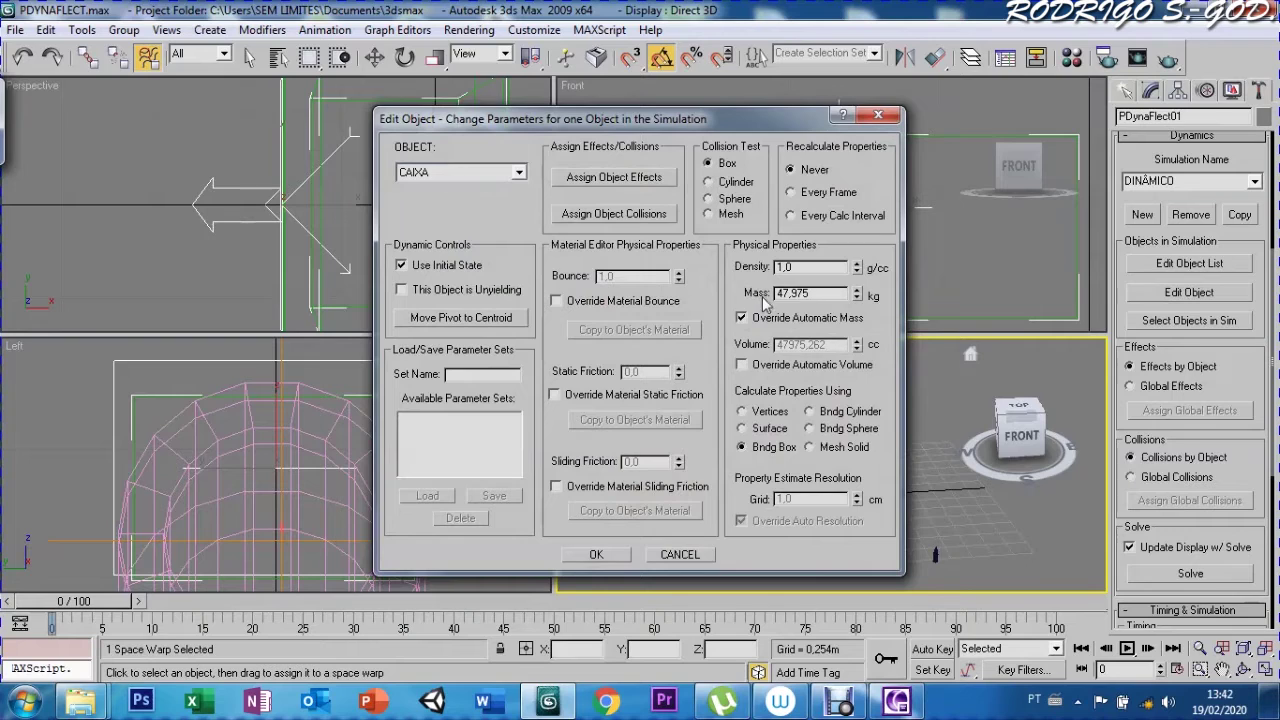
pyautogui.moveTo(814, 293); pyautogui.dragTo(772, 288)
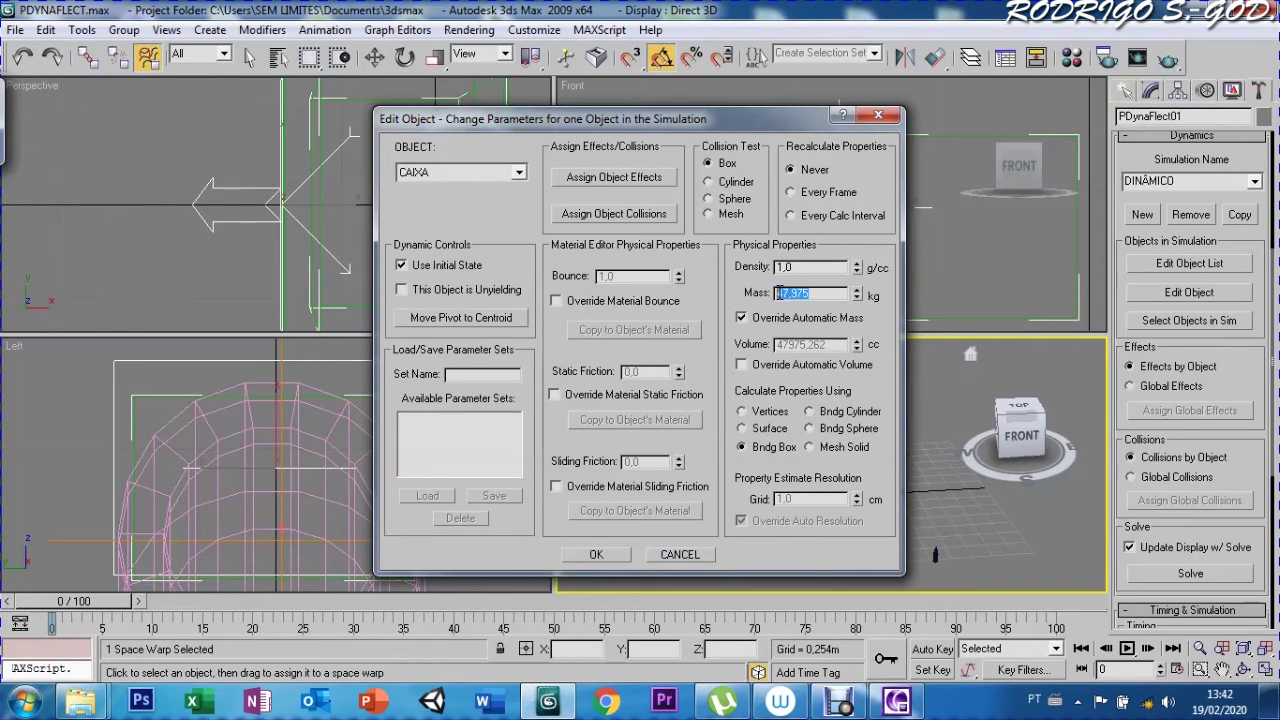
pyautogui.click(595, 555)
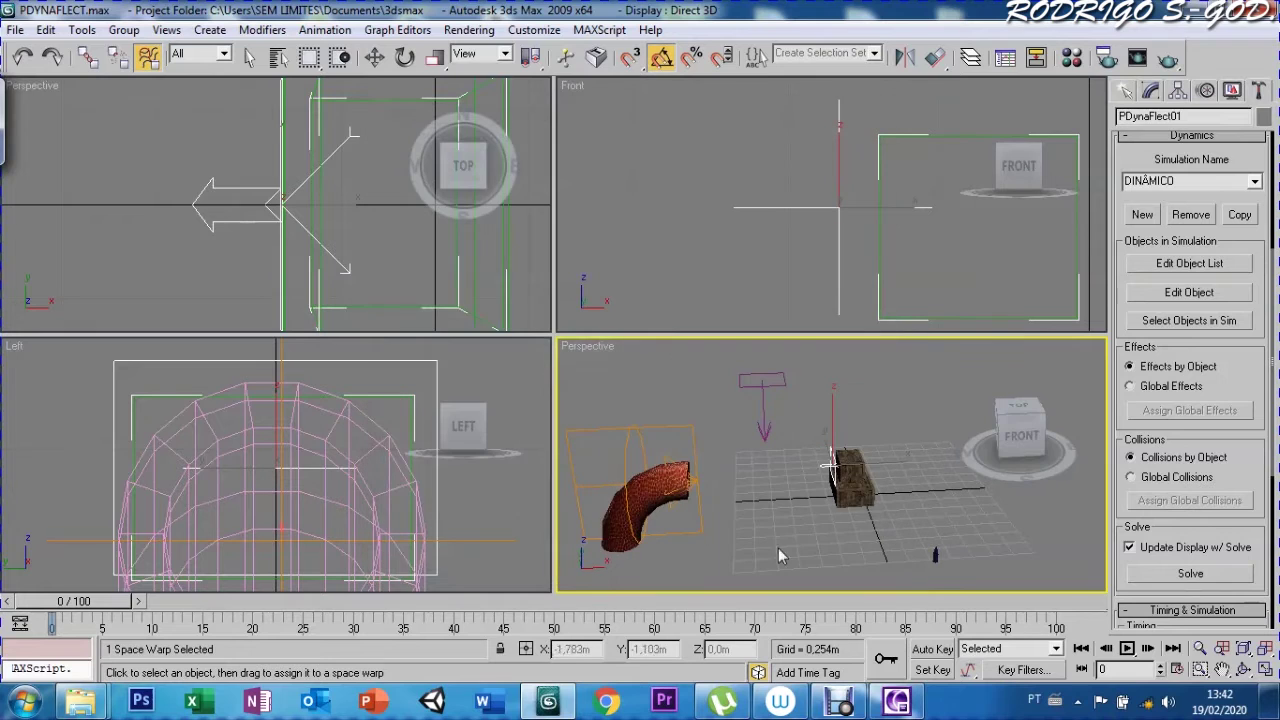
pyautogui.click(1158, 578)
pyautogui.click(1126, 93)
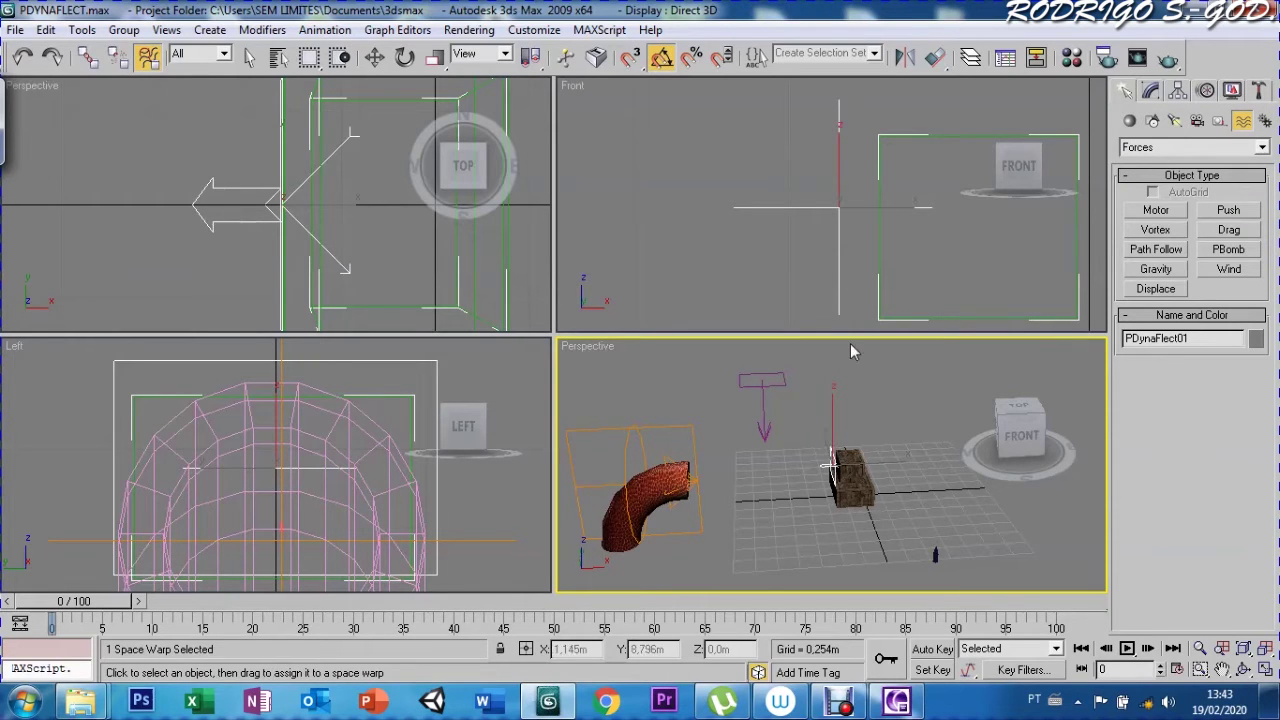
# Give PDynaFlect01 a mass of 25 Kg, then deselect it and turn off Snaps
pyautogui.press('w')
pyautogui.press('z')
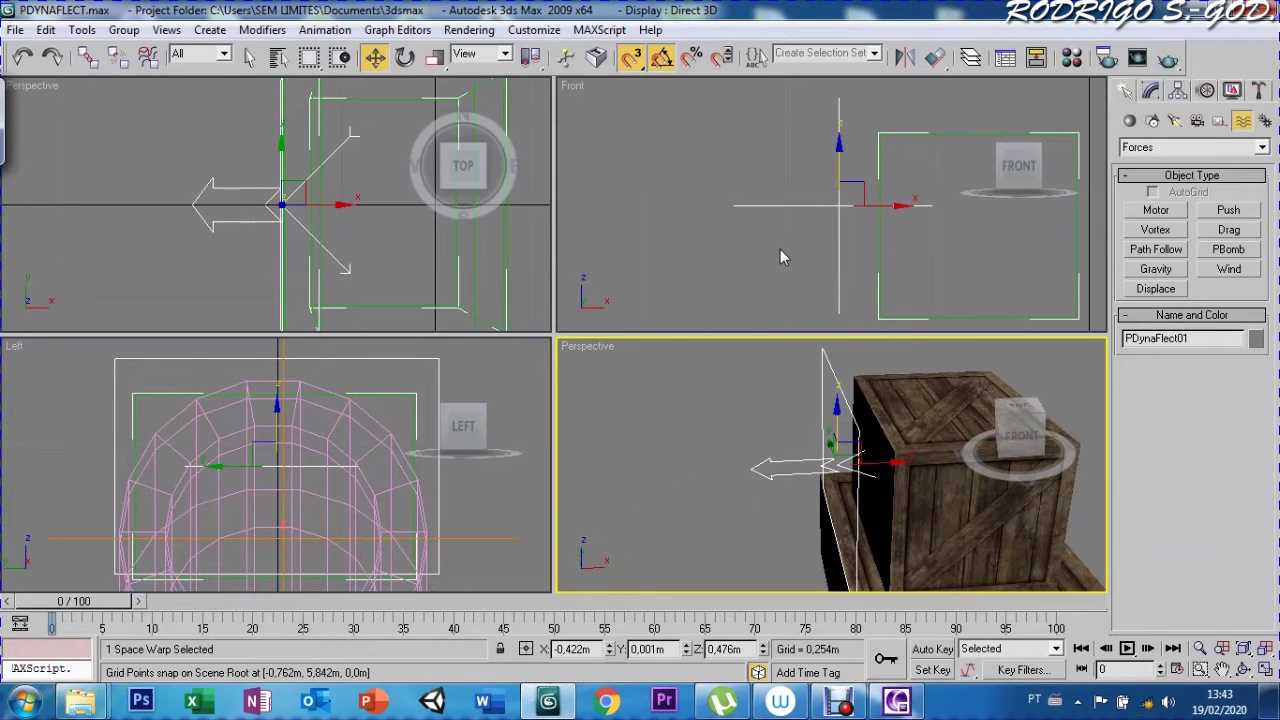
pyautogui.click(1150, 94)
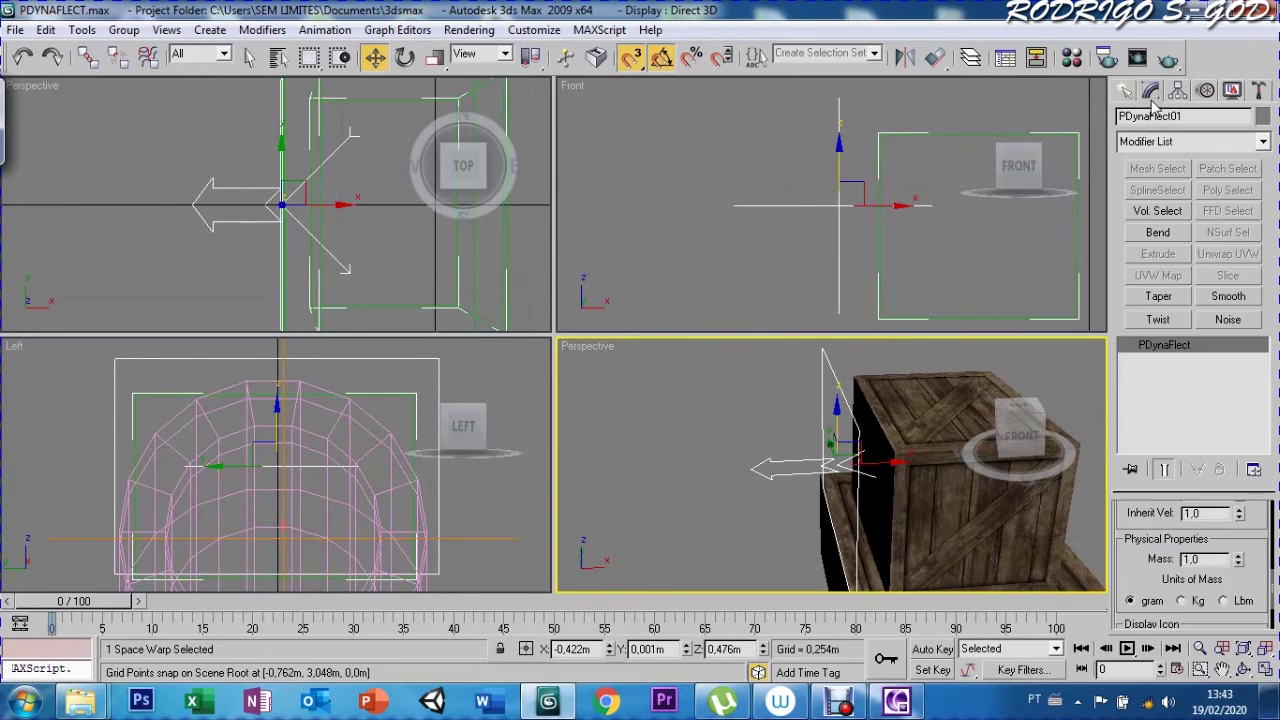
pyautogui.moveTo(1143, 565)
pyautogui.mouseDown()
pyautogui.moveTo(1150, 508)
pyautogui.moveTo(1160, 563)
pyautogui.mouseUp()
pyautogui.click(1181, 555)
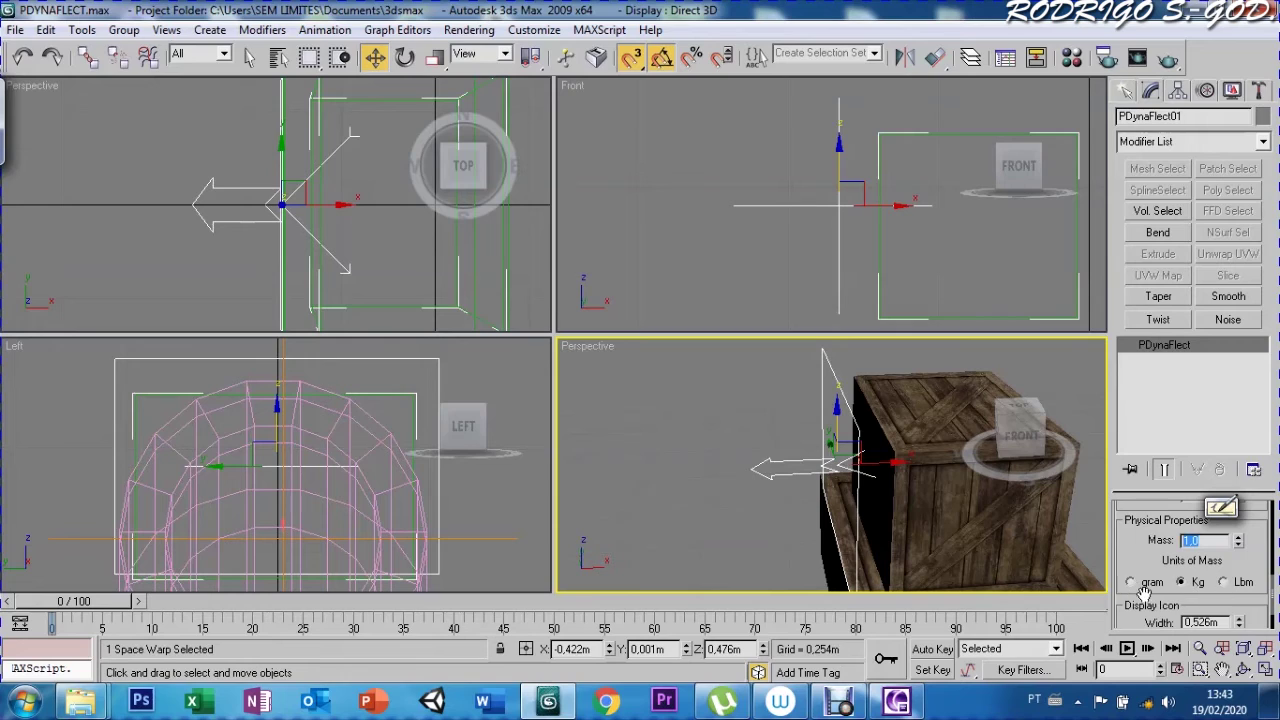
pyautogui.write('25')
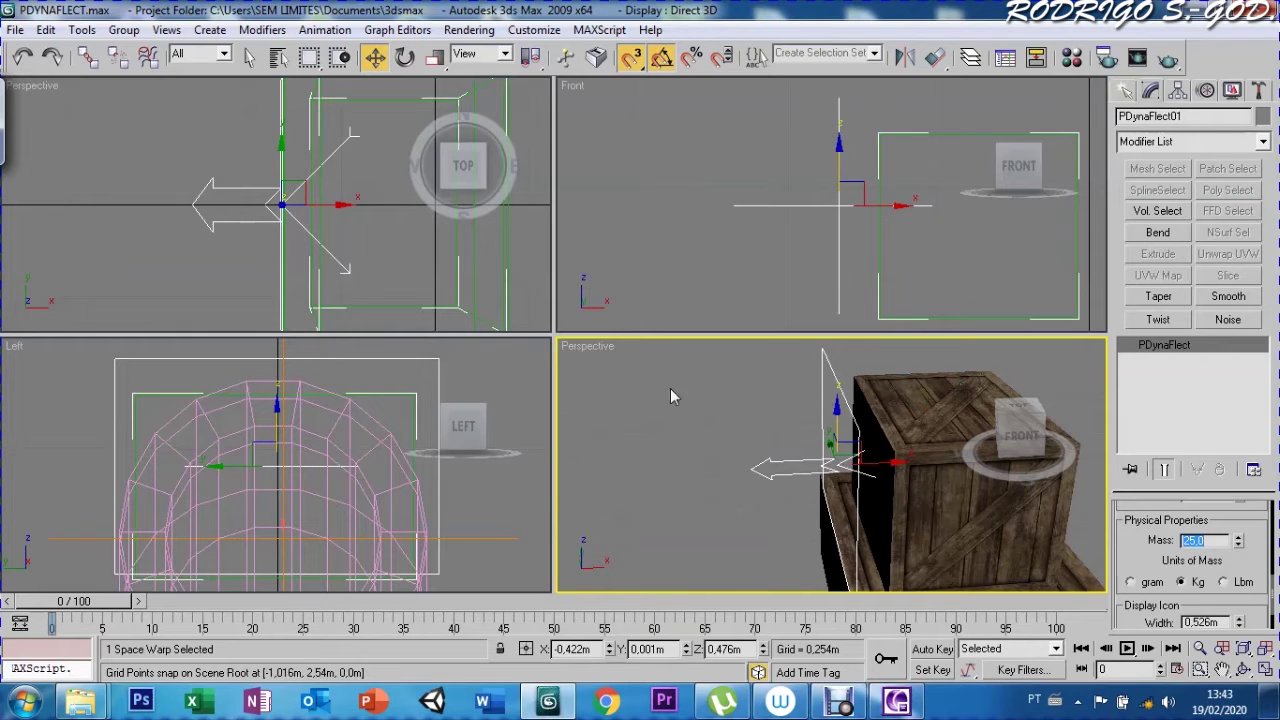
pyautogui.click(678, 432)
pyautogui.click(631, 60)
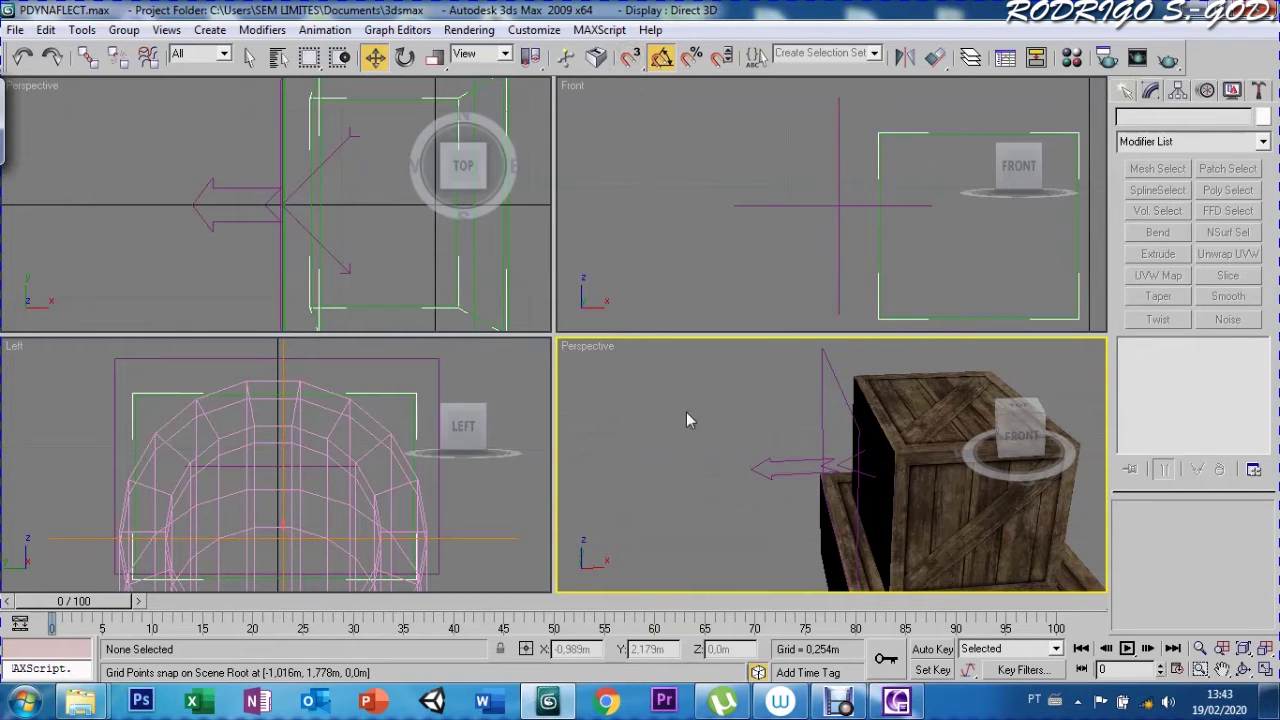
# Start a new DINÂMICO solve from the Dynamics utility, then cancel it partway with Esc
pyautogui.scroll(-3, 707, 374)
pyautogui.scroll(-2, 707, 380)
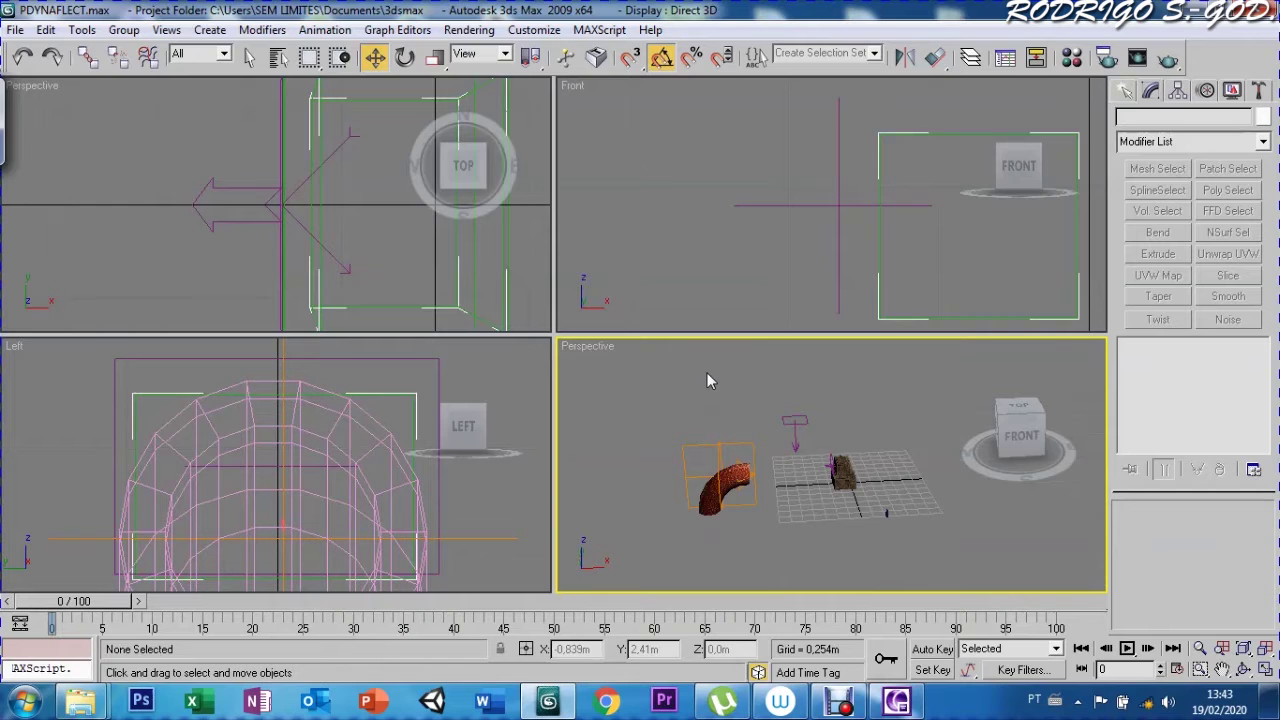
pyautogui.click(1258, 91)
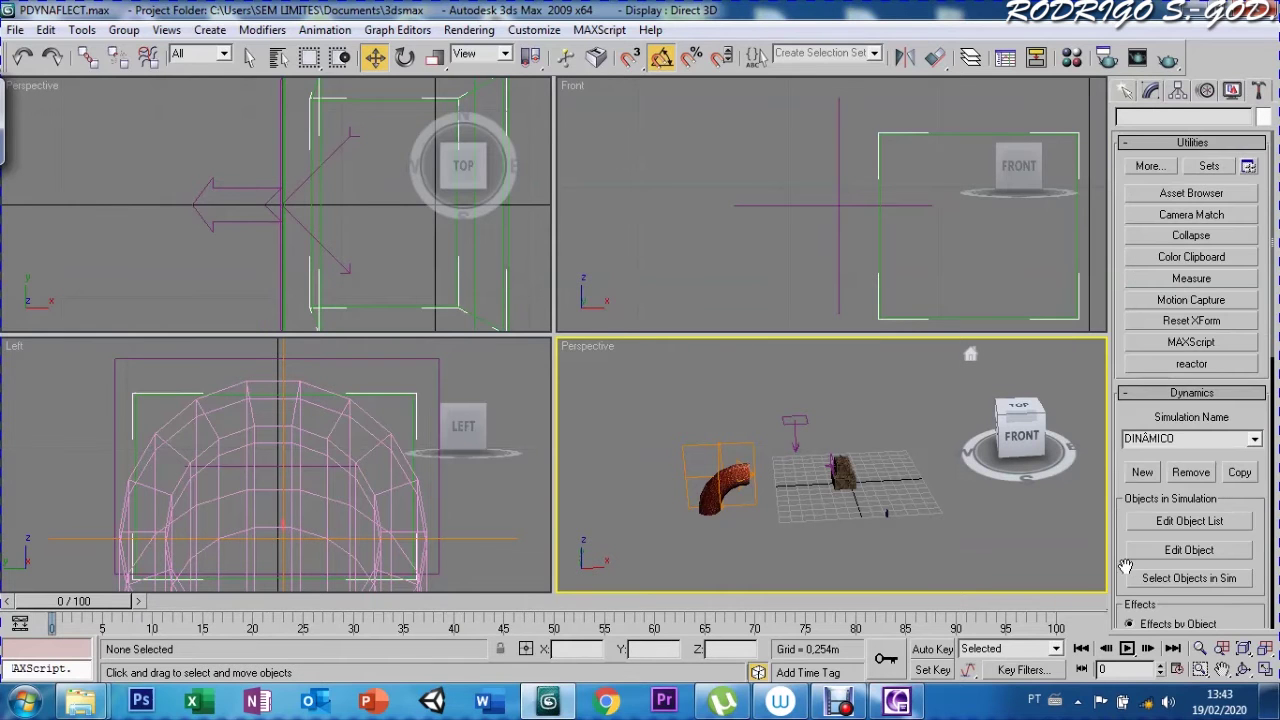
pyautogui.scroll(-3, 1126, 567)
pyautogui.scroll(-3, 1150, 530)
pyautogui.scroll(-1, 1168, 500)
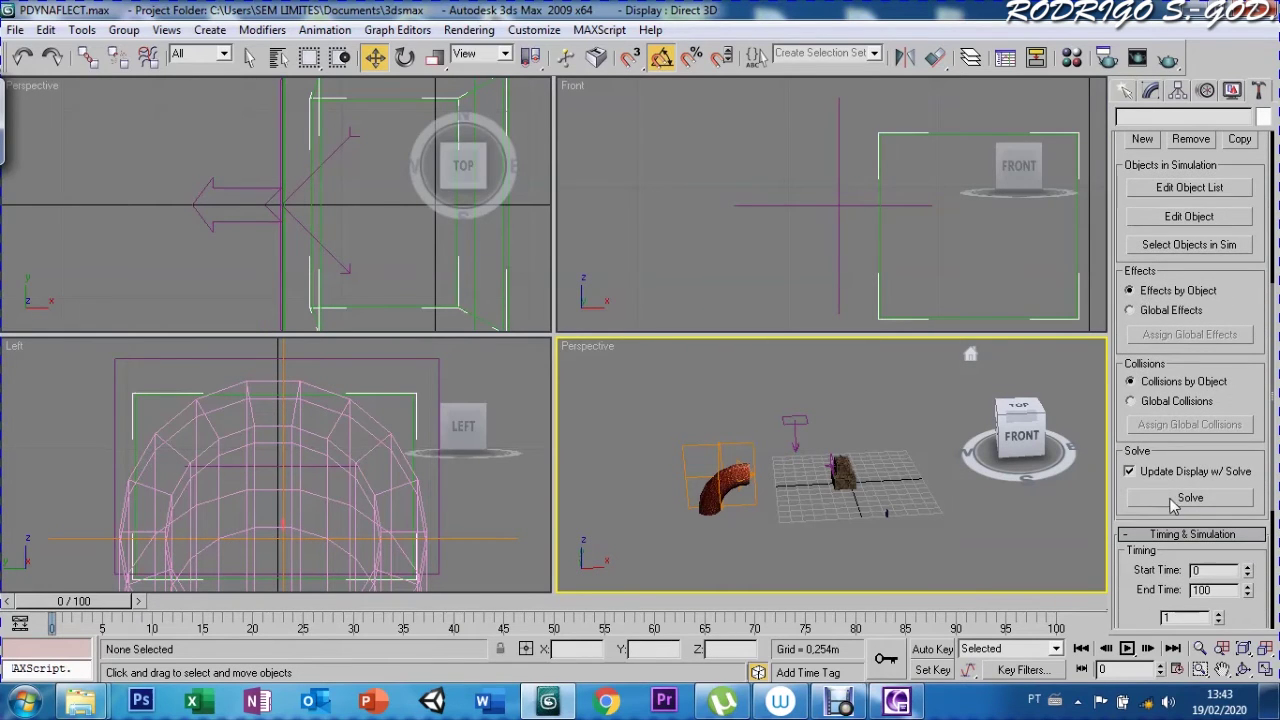
pyautogui.click(1172, 500)
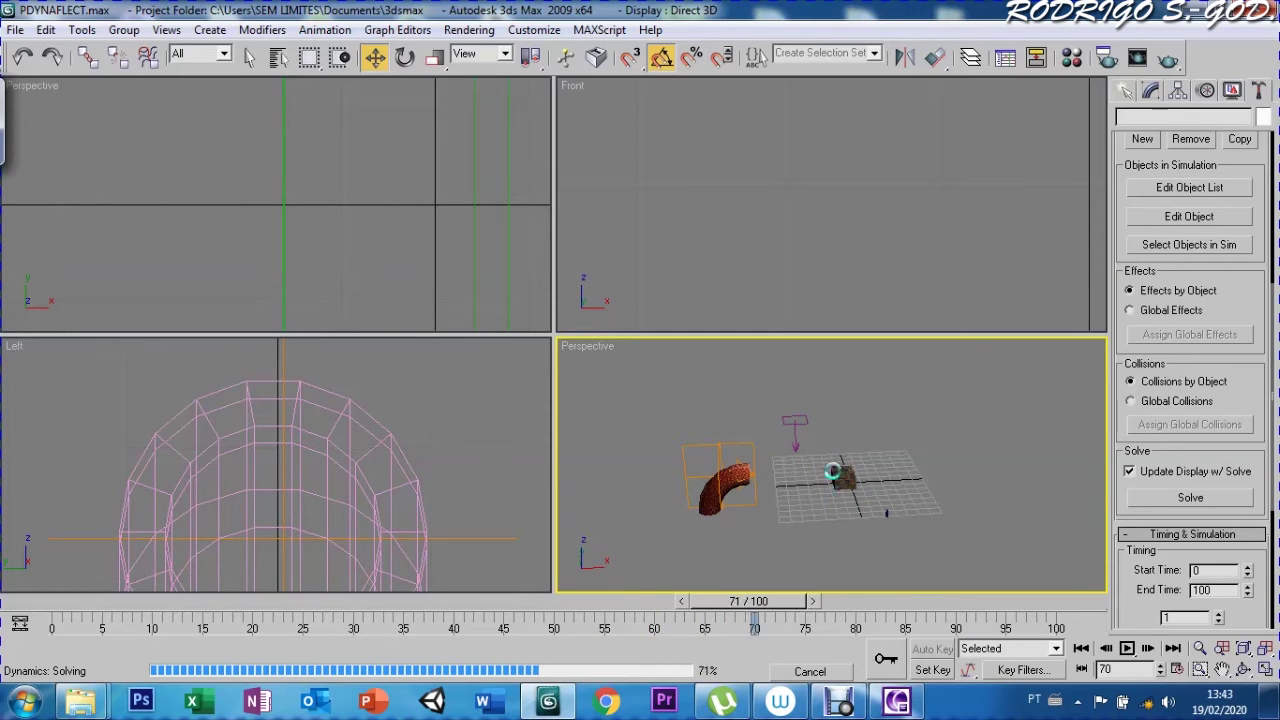
pyautogui.press('Escape')
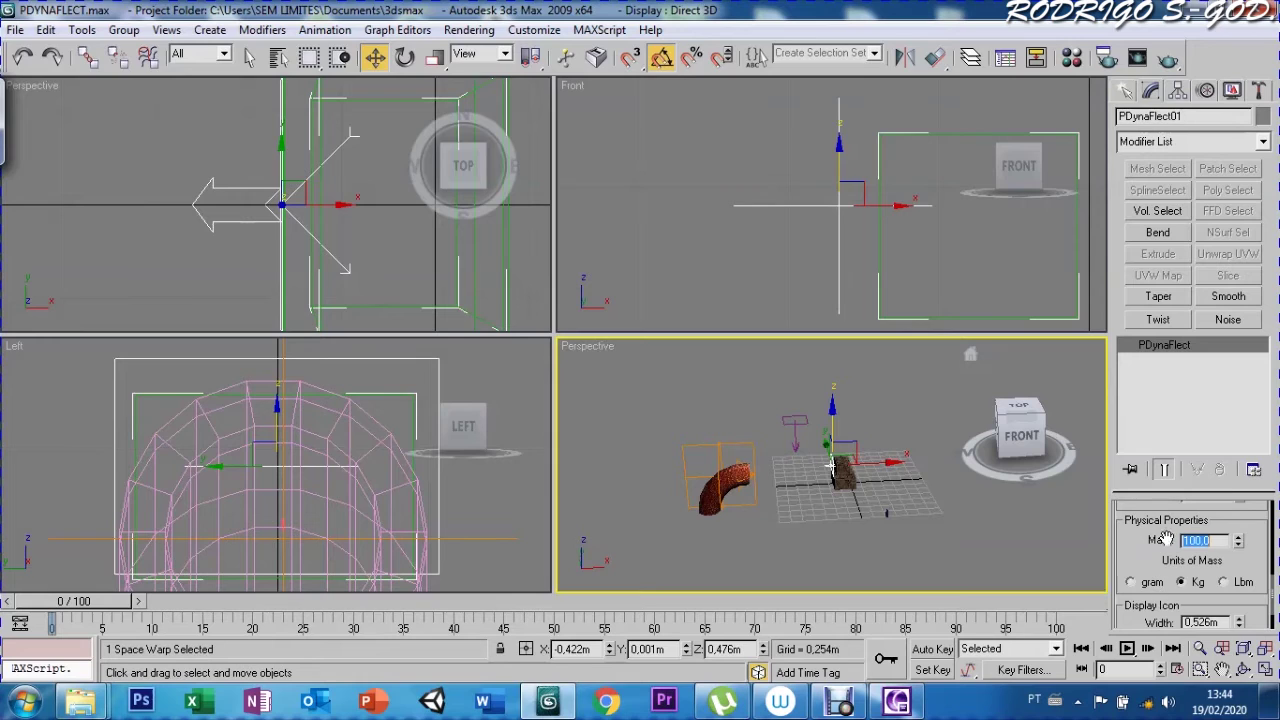
# Re-solve DINÂMICO with the 100 Kg deflector, check the deflector's parameters, and return to the Dynamics utility
pyautogui.click(1259, 90)
pyautogui.scroll(-5, 1122, 548)
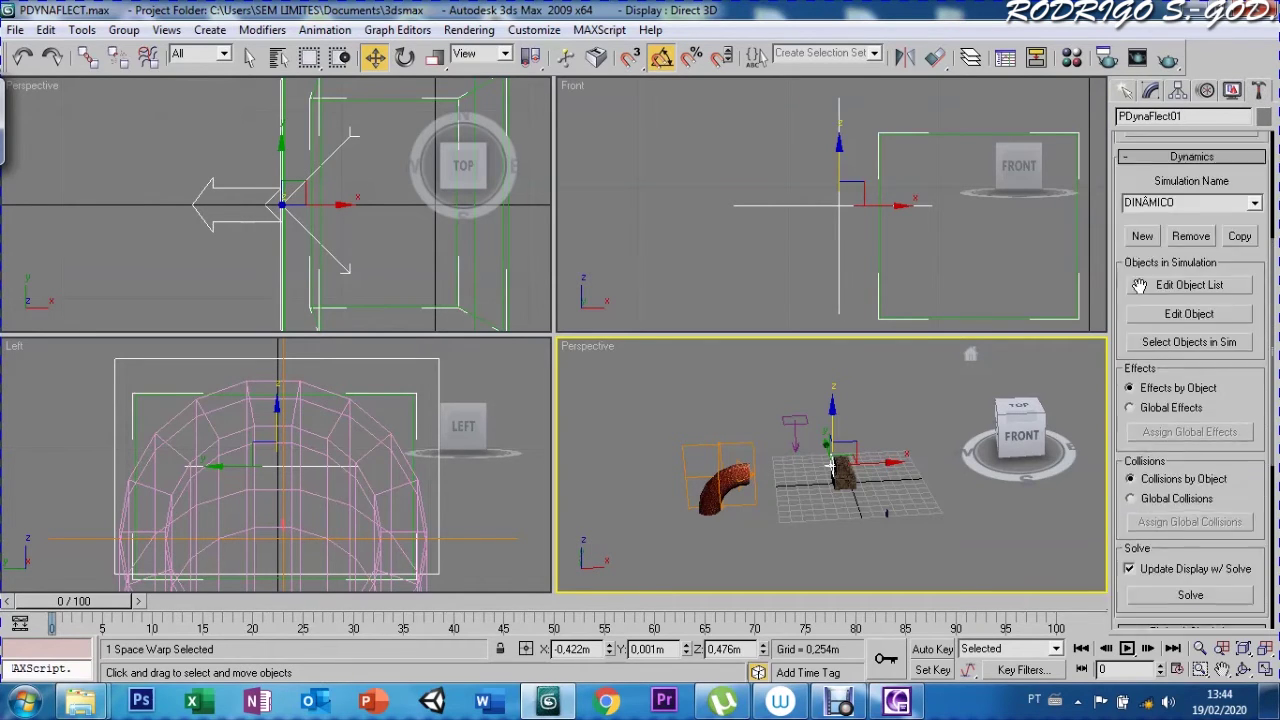
pyautogui.click(1176, 570)
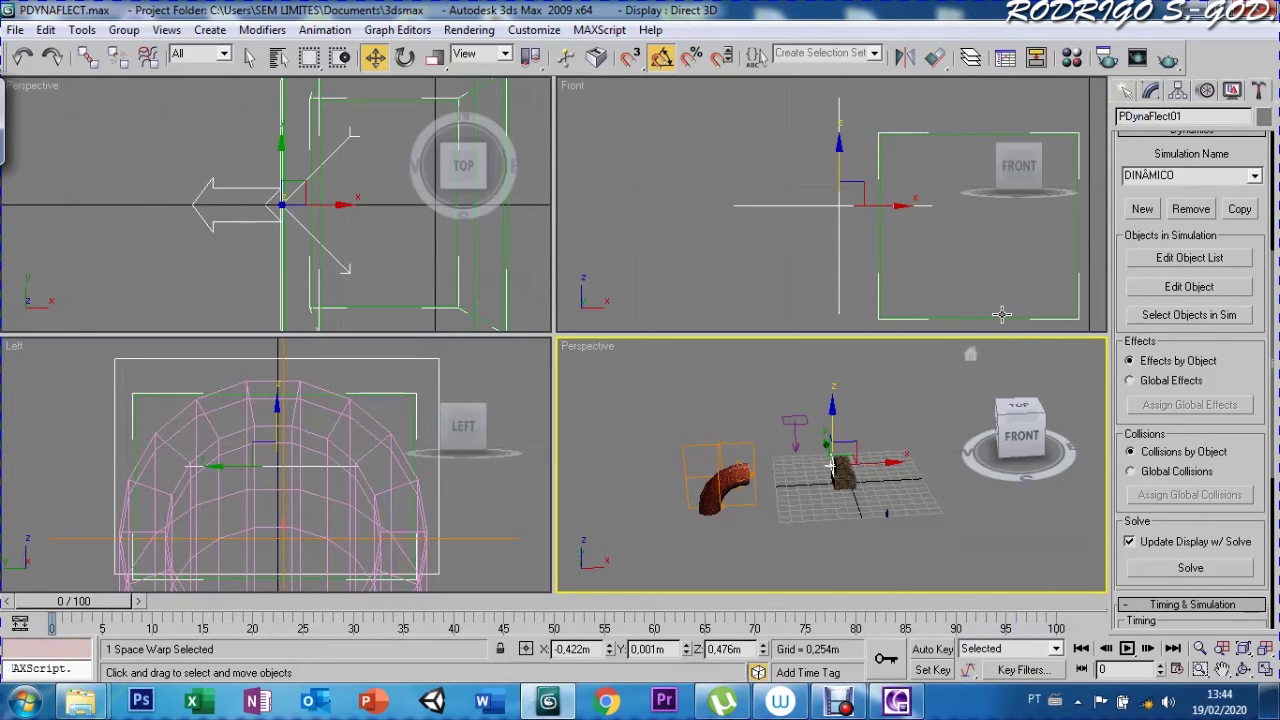
pyautogui.click(1151, 91)
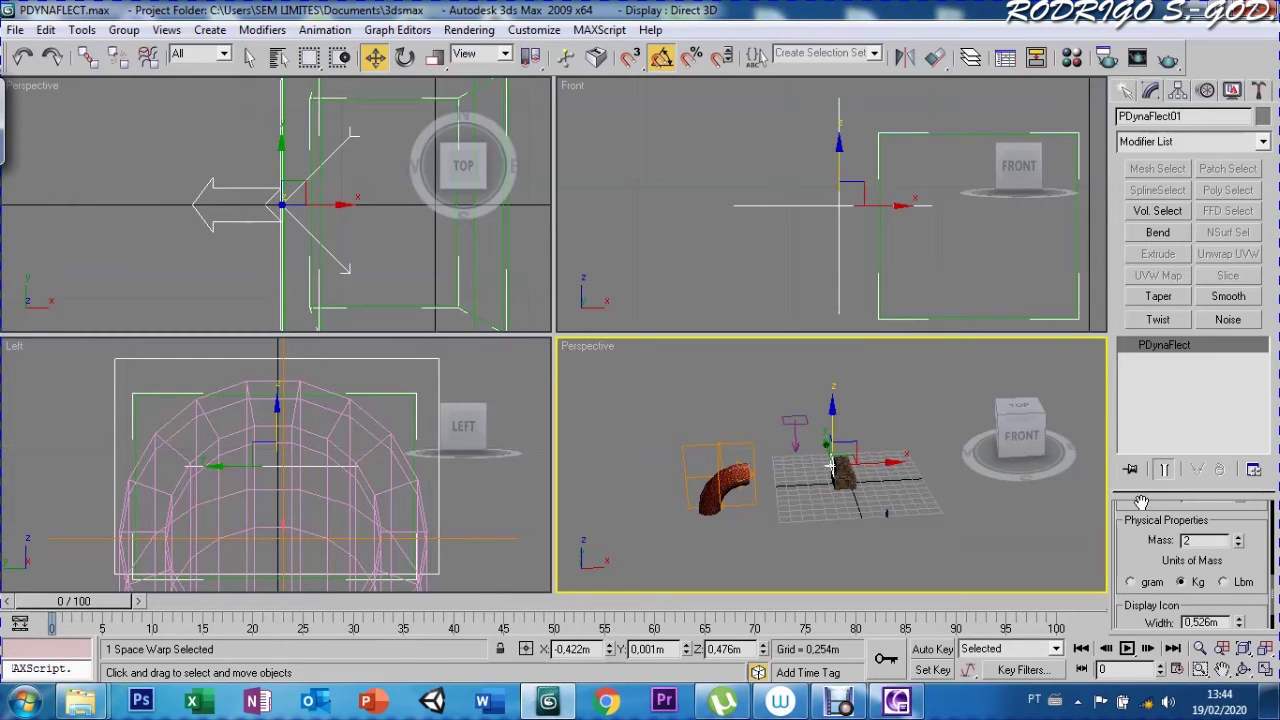
pyautogui.click(1258, 91)
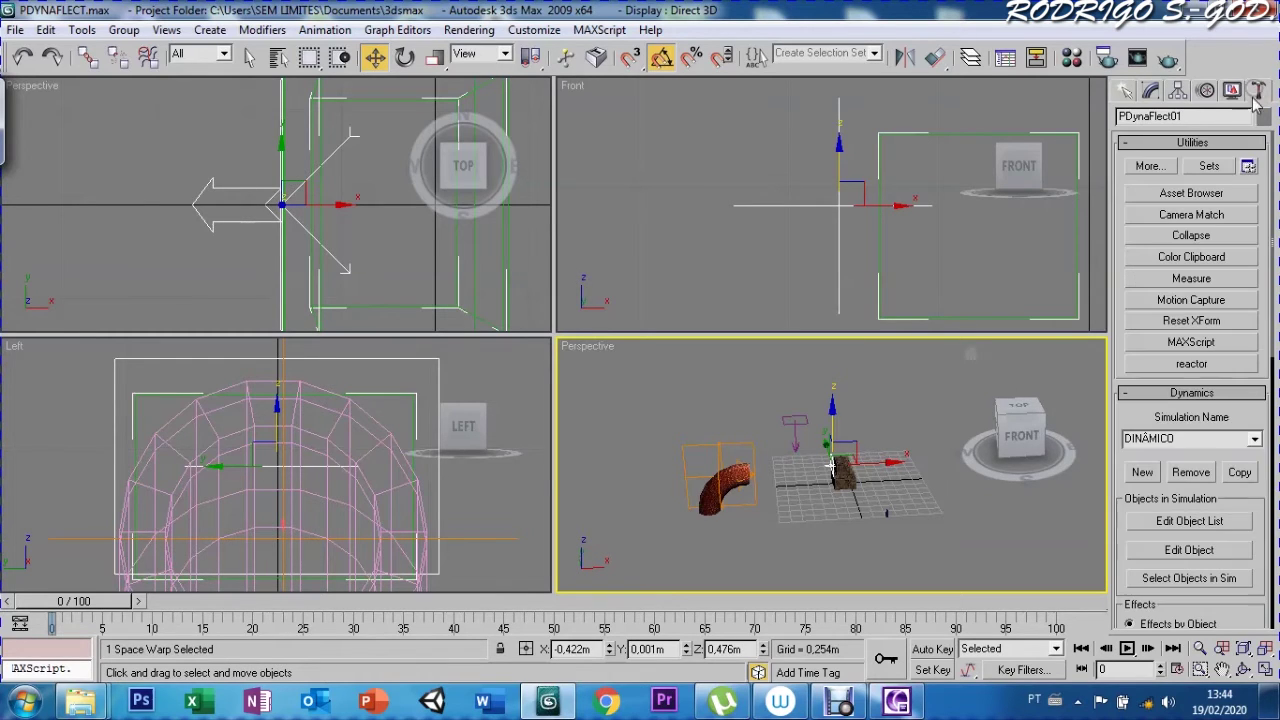
# Override the crate CAIXA's simulation mass from 47,975 to 300 kg
pyautogui.click(1172, 552)
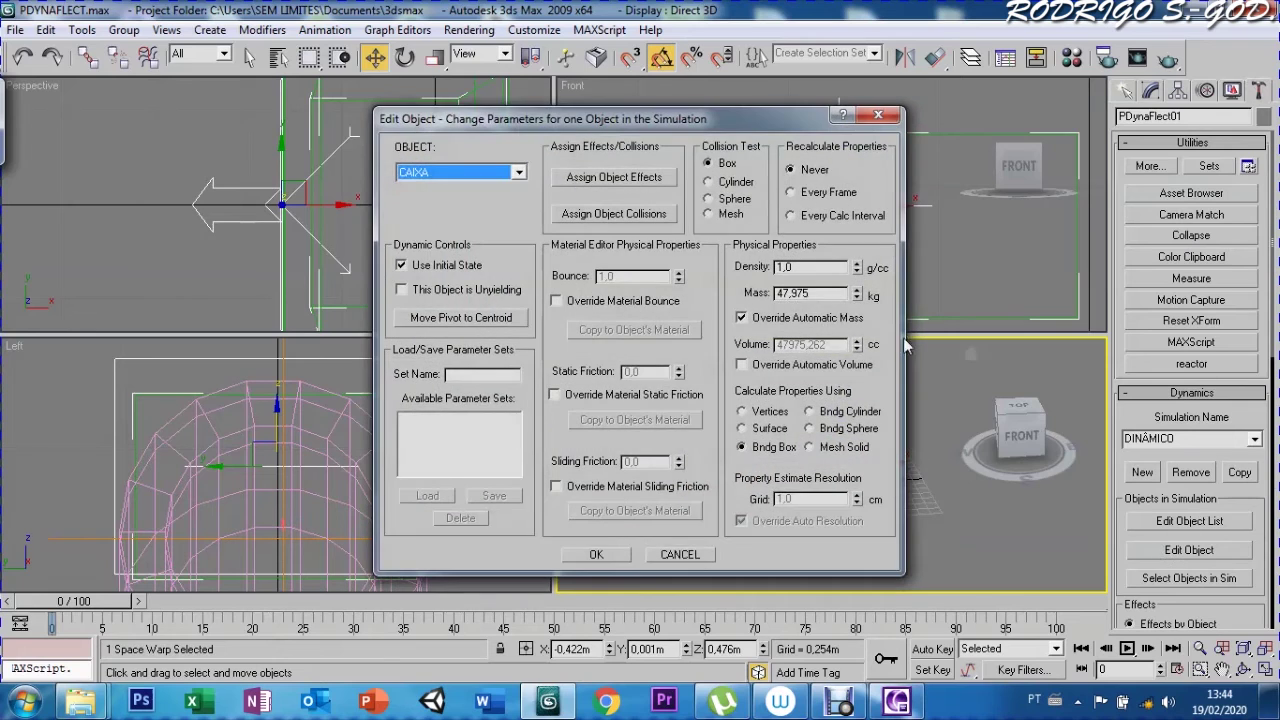
pyautogui.moveTo(812, 296); pyautogui.dragTo(752, 294)
pyautogui.write('300')
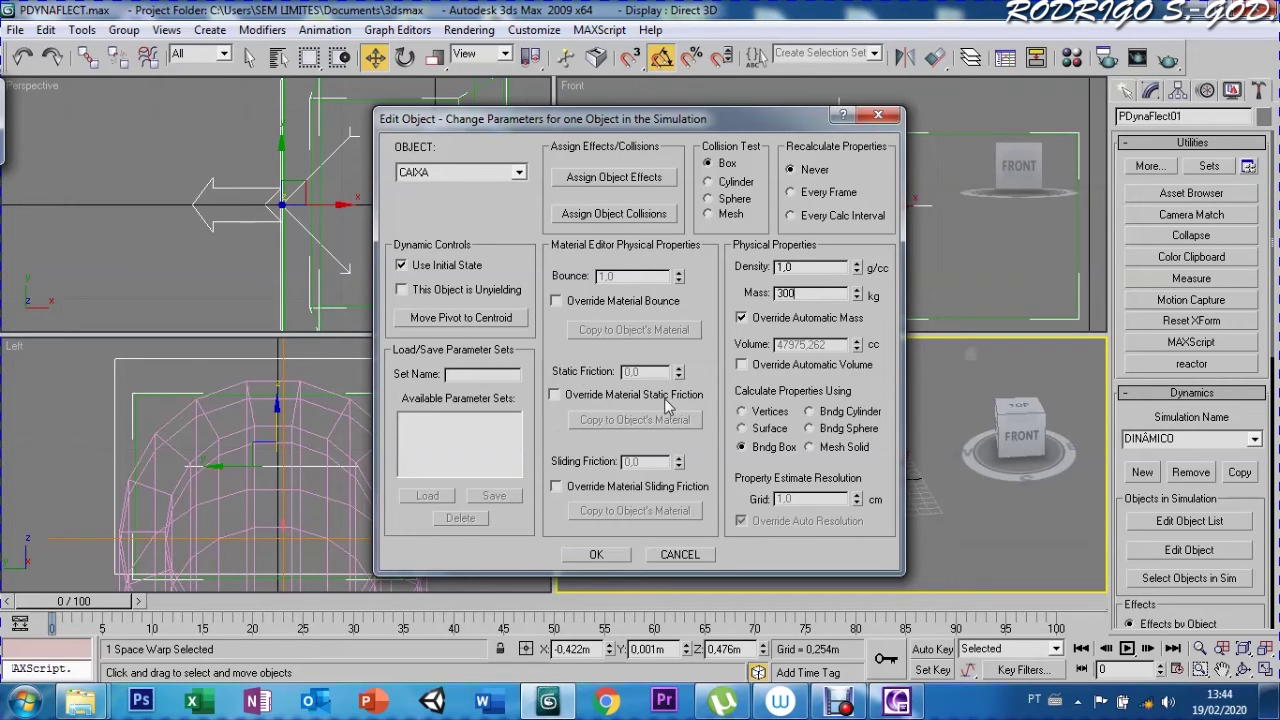
pyautogui.click(590, 556)
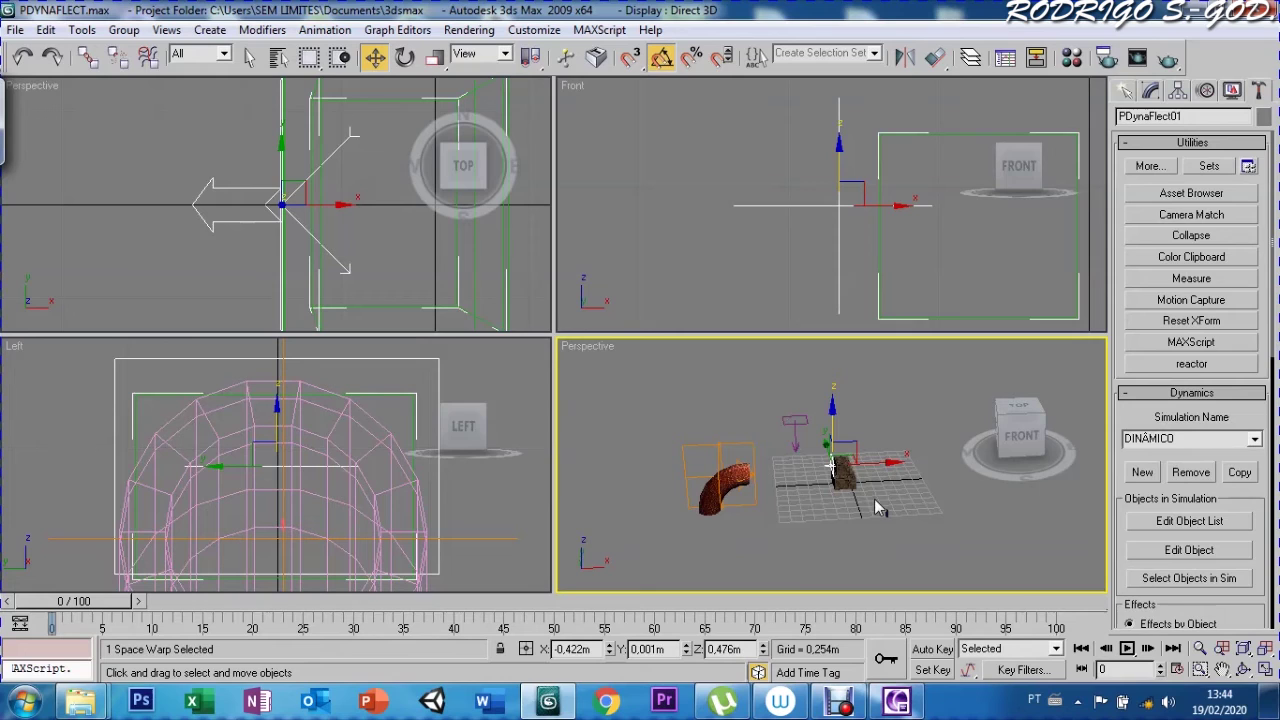
pyautogui.scroll(-2, 1122, 541)
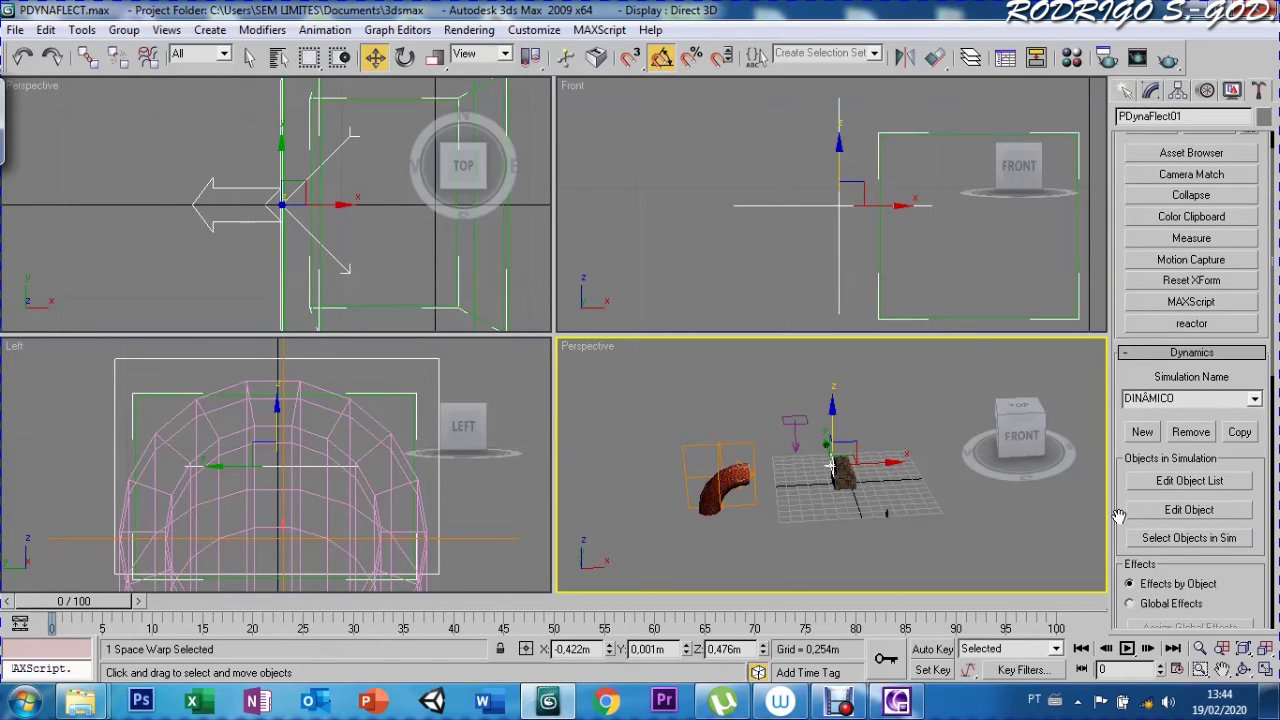
# Solve the DINÂMICO simulation from the Dynamics rollout
pyautogui.scroll(-3, 1118, 540)
pyautogui.scroll(-3, 1130, 505)
pyautogui.scroll(-3, 1145, 465)
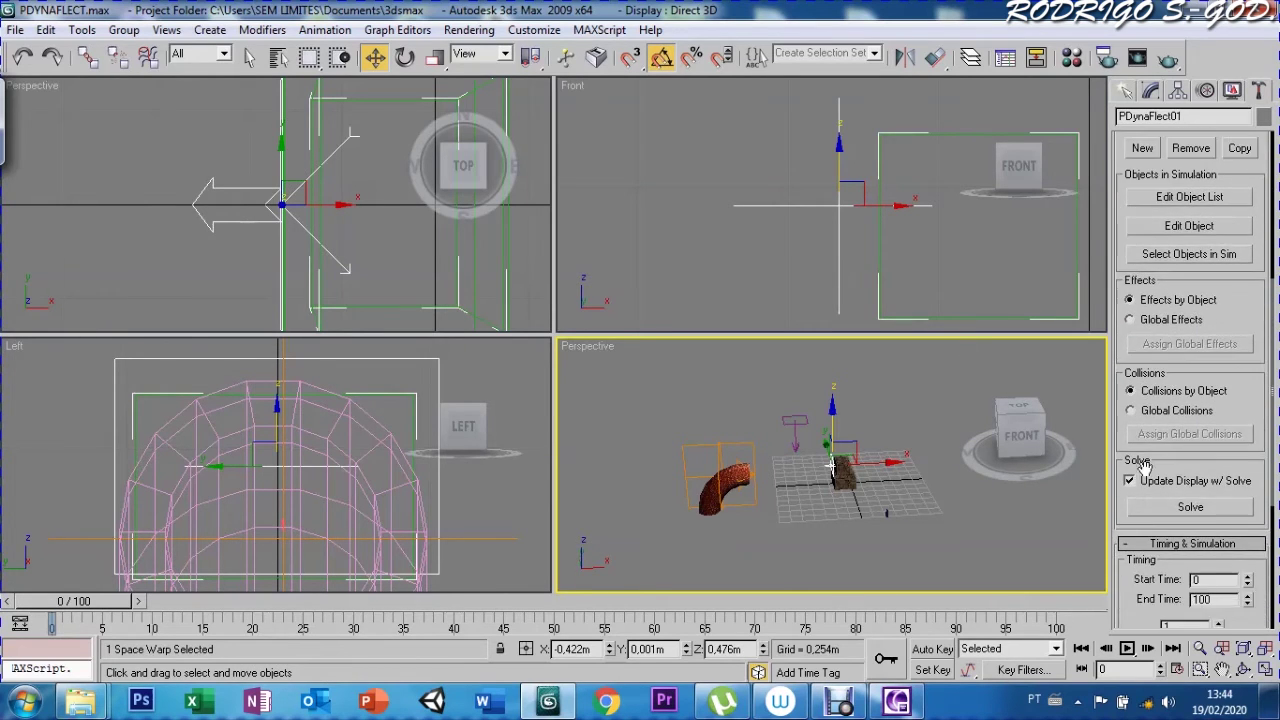
pyautogui.click(1172, 510)
# Scrub frames 4–13 and zoom to extents to watch particles strike the deflector and lift CAIXA
pyautogui.moveTo(89, 602)
pyautogui.mouseDown()
pyautogui.moveTo(206, 621)
pyautogui.moveTo(66, 620)
pyautogui.mouseUp()
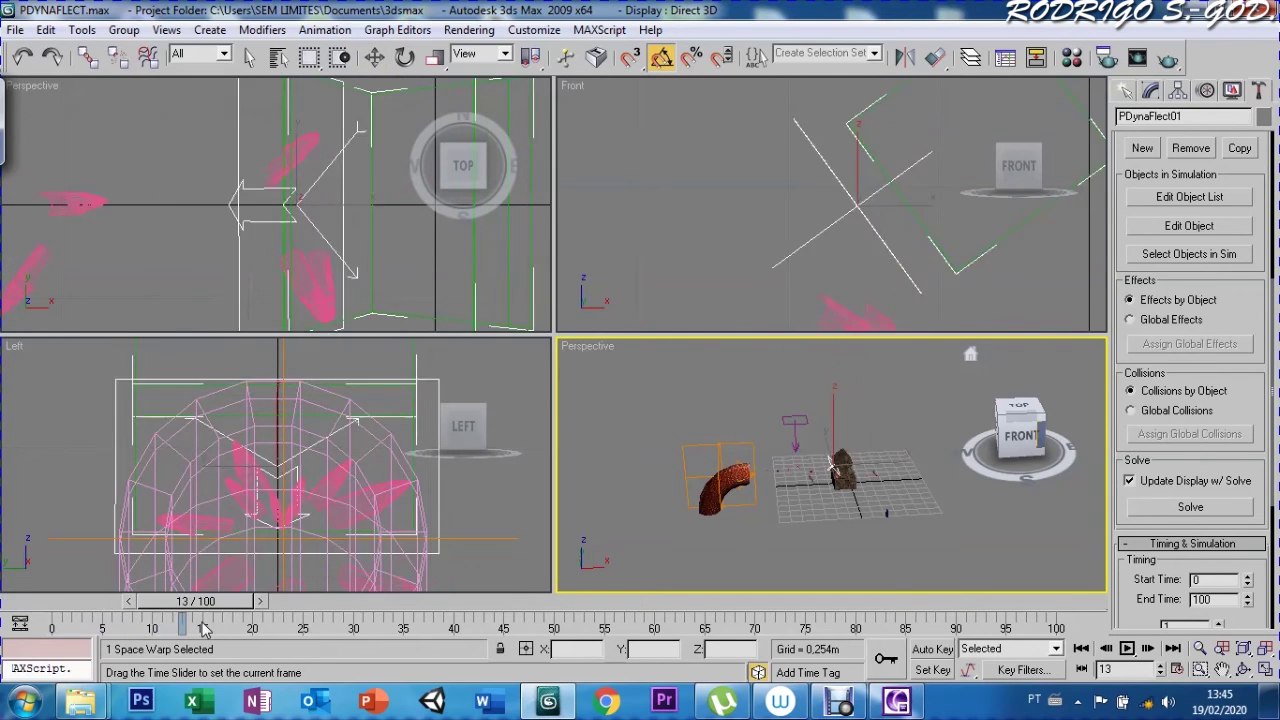
pyautogui.press('w')
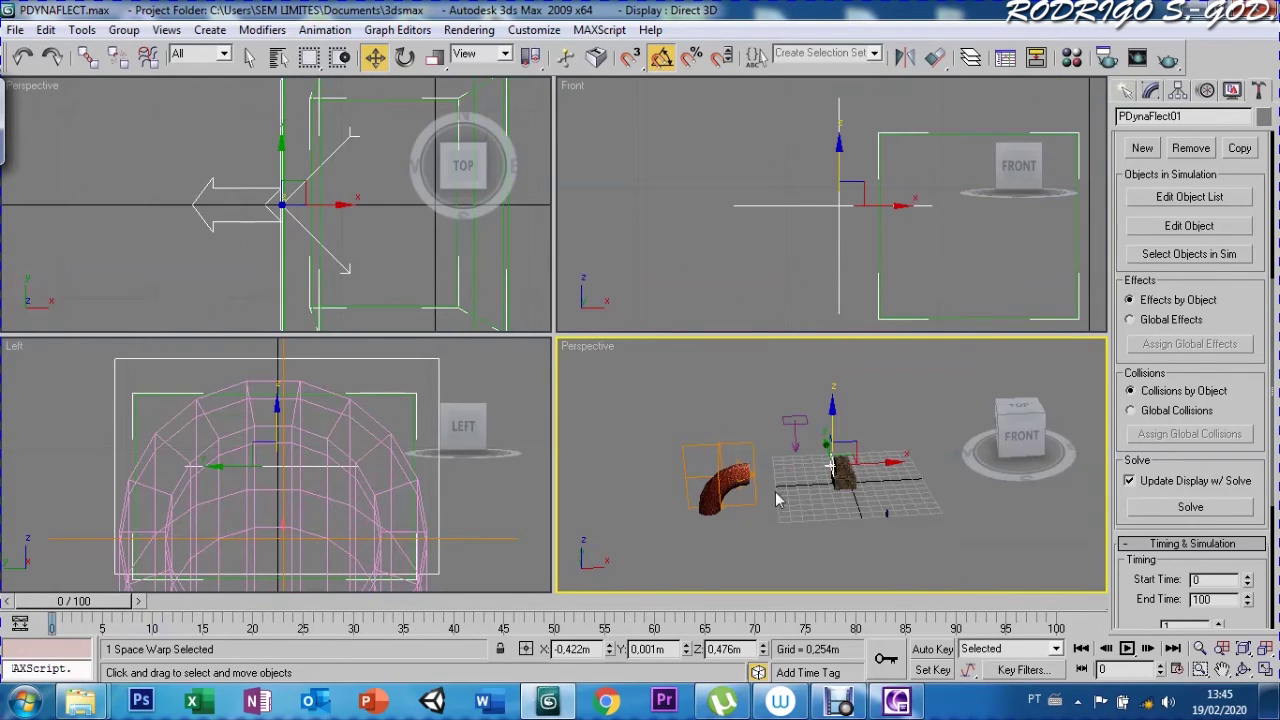
pyautogui.moveTo(87, 612)
pyautogui.mouseDown()
pyautogui.moveTo(183, 620)
pyautogui.moveTo(115, 612)
pyautogui.moveTo(126, 606)
pyautogui.mouseUp()
pyautogui.press('w')
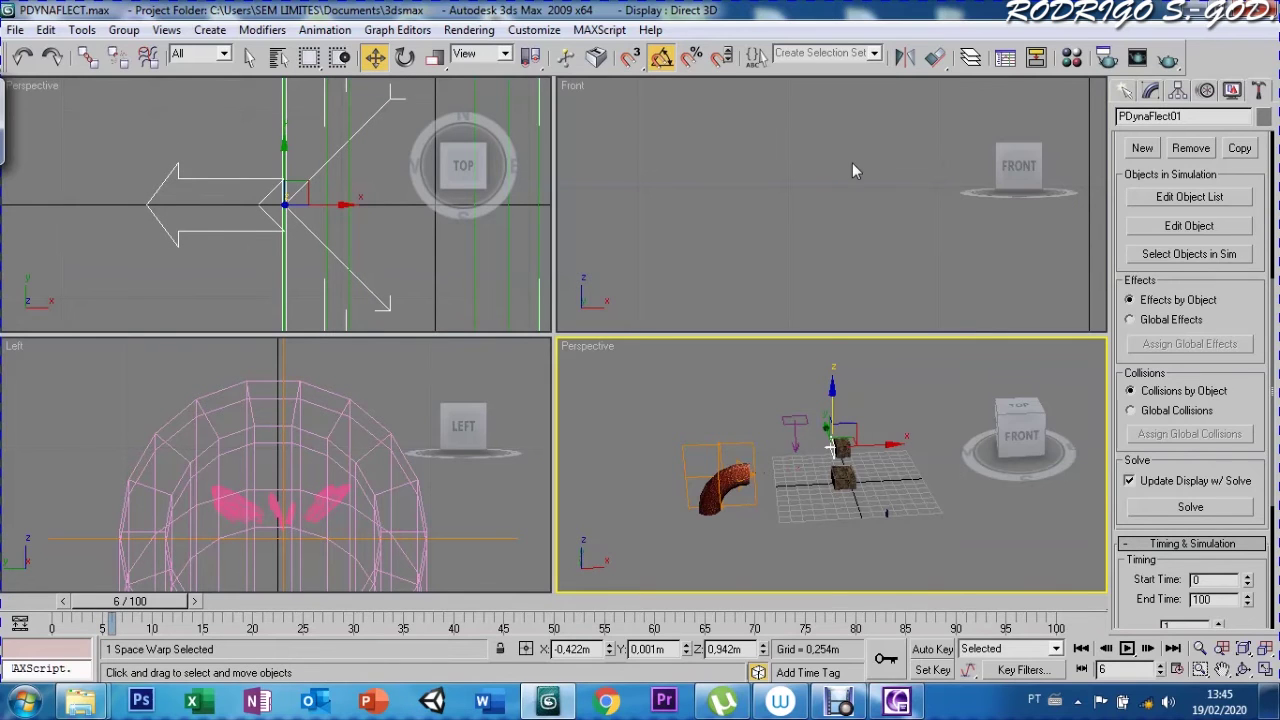
pyautogui.press('z')
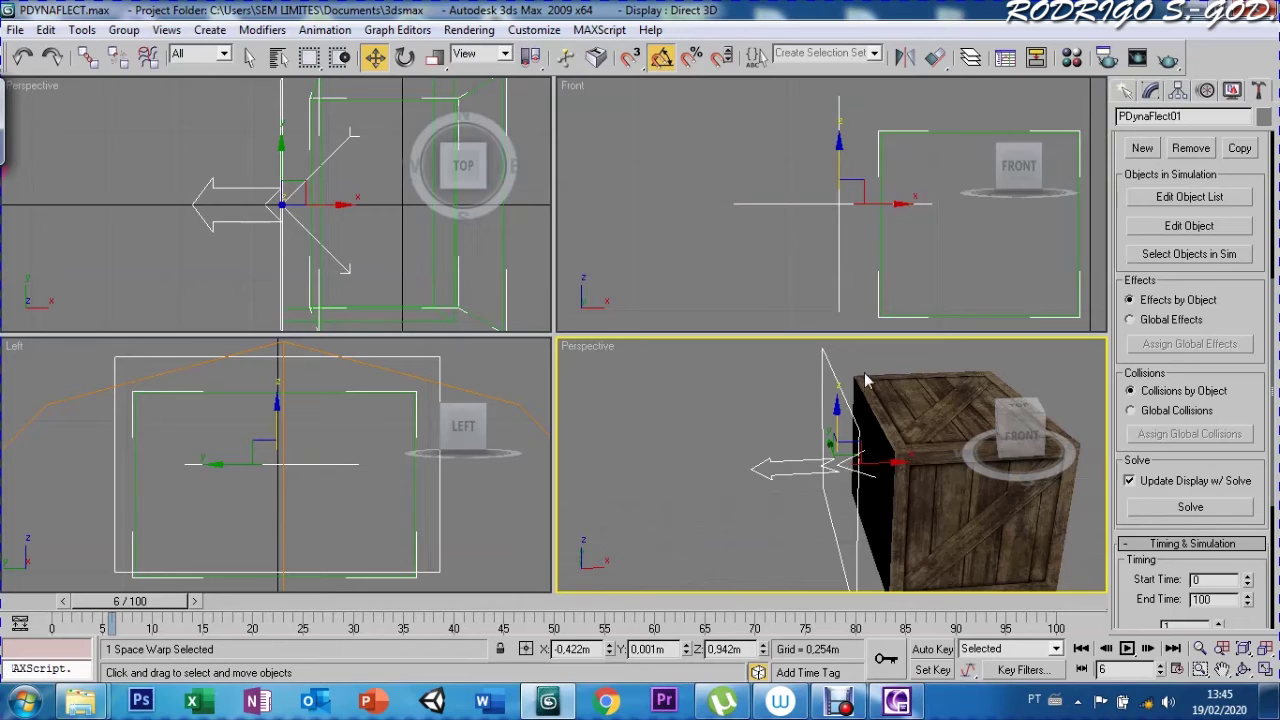
# Delete all of CAIXA's animation keys at frame 0, then reselect PDynaFlect01
pyautogui.click(868, 380)
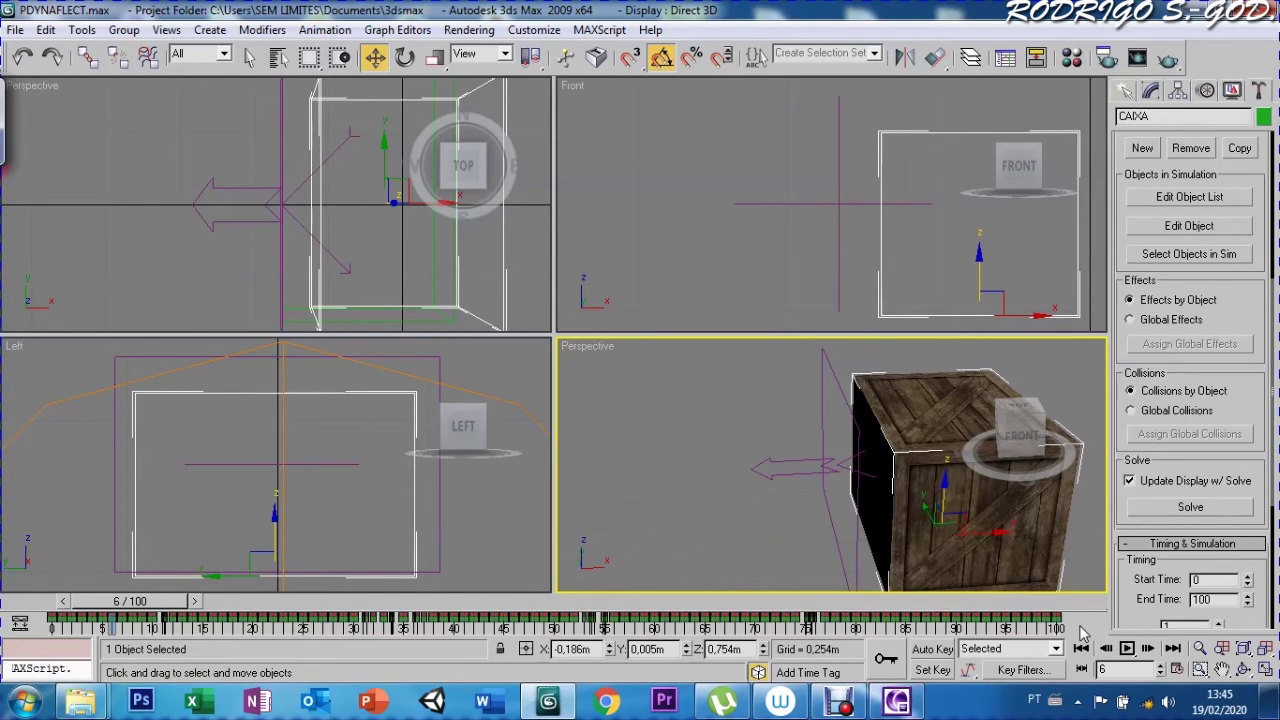
pyautogui.moveTo(1077, 630); pyautogui.dragTo(992, 616)
pyautogui.moveTo(370, 627); pyautogui.dragTo(27, 590)
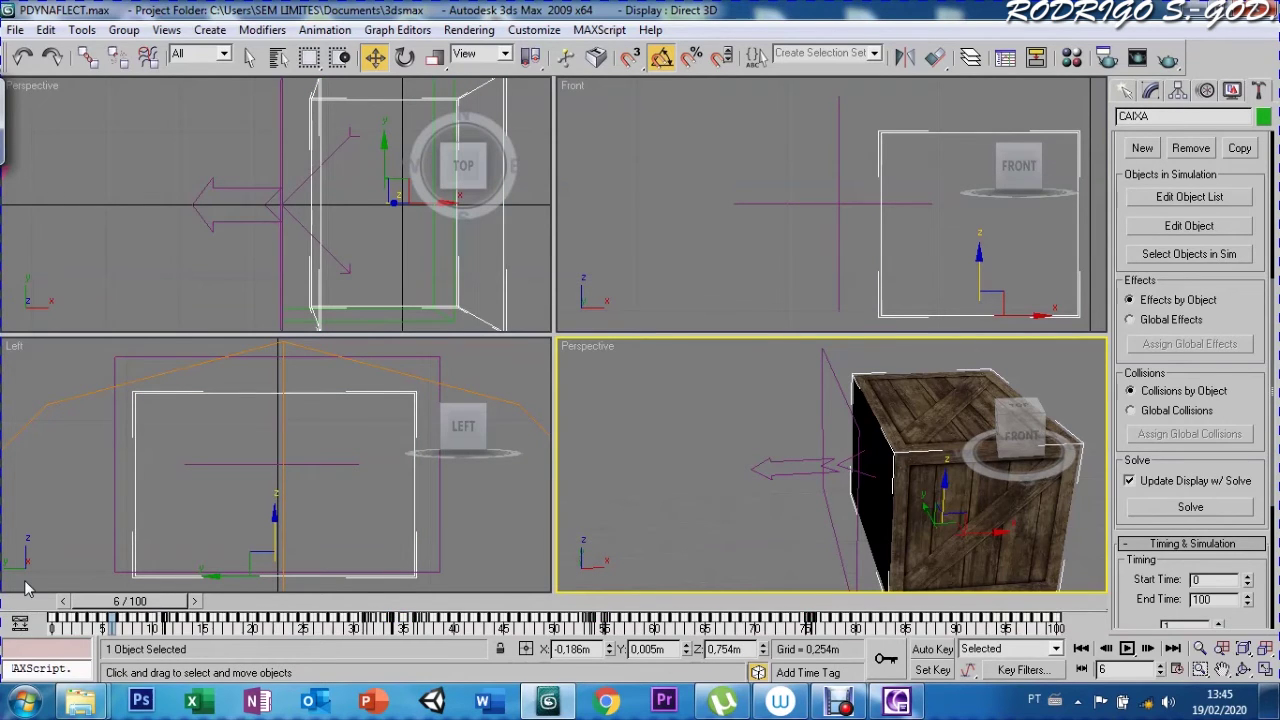
pyautogui.press('Delete')
pyautogui.hotkey('ctrl', 'z')
pyautogui.moveTo(118, 605); pyautogui.dragTo(60, 605)
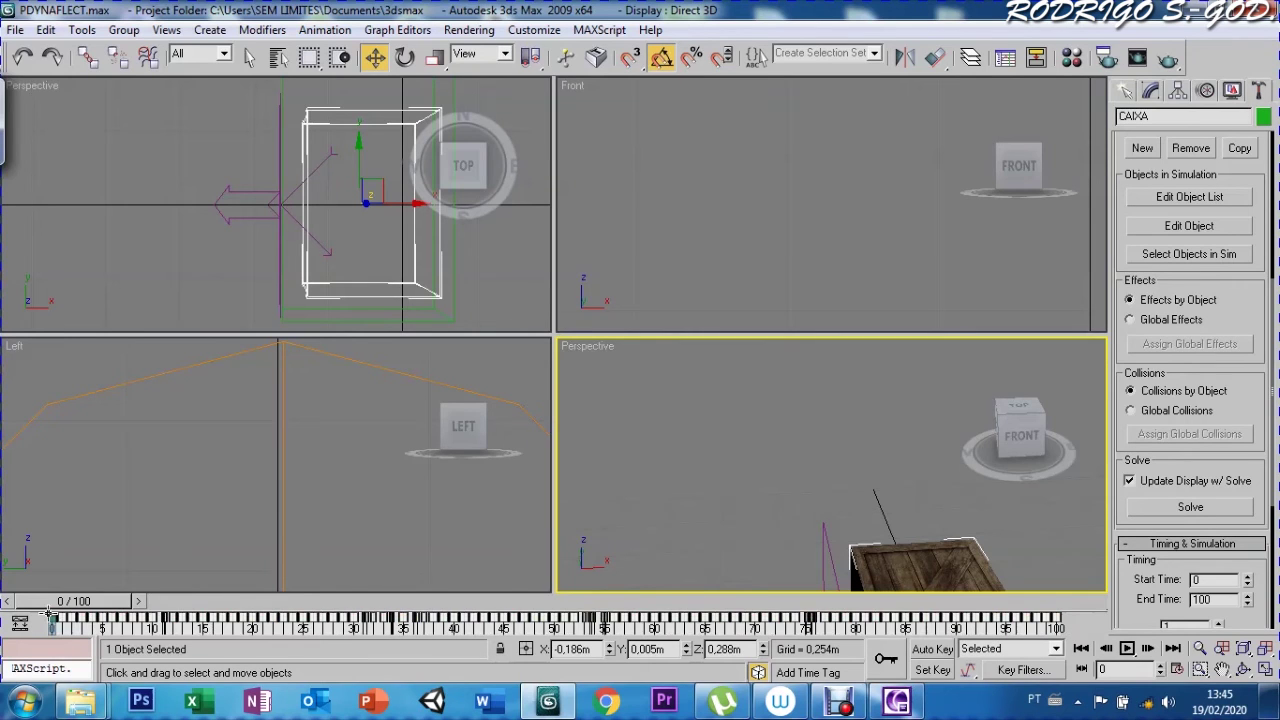
pyautogui.press('Delete')
pyautogui.click(821, 533)
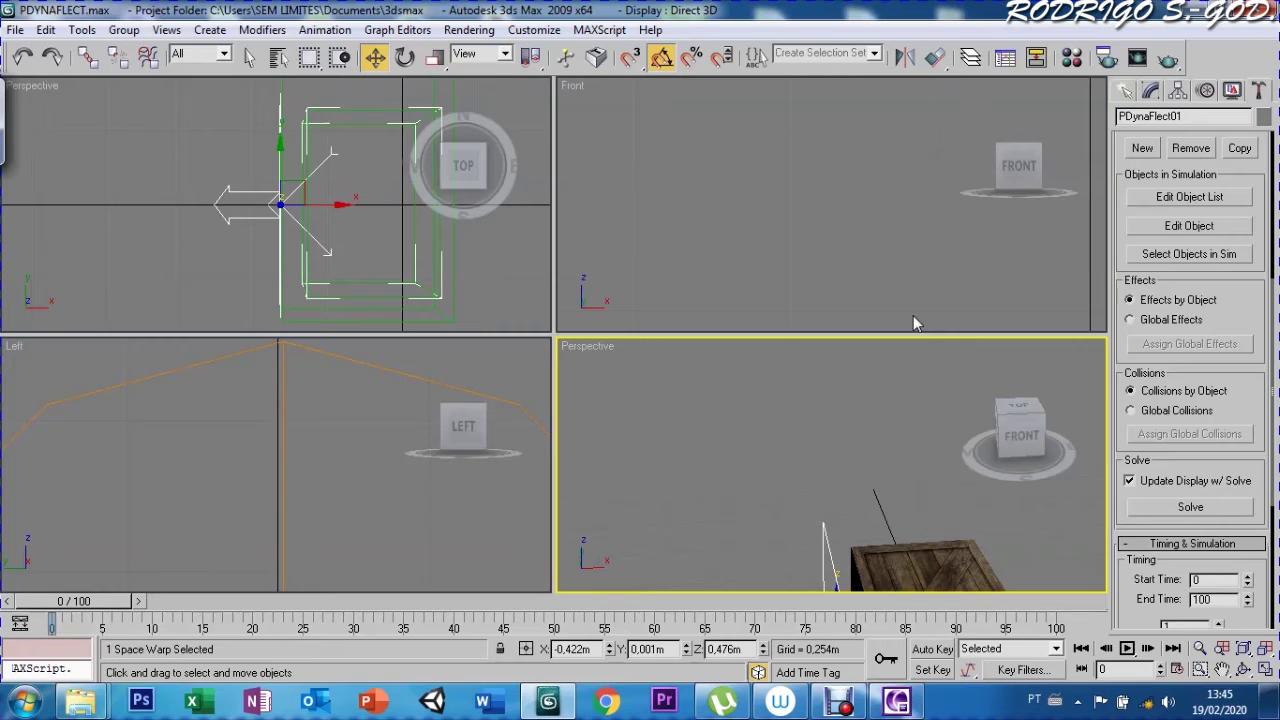
# Solve, move Gravity01 higher above the scene, and re-solve so CAIXA tumbles into the air
pyautogui.press('z')
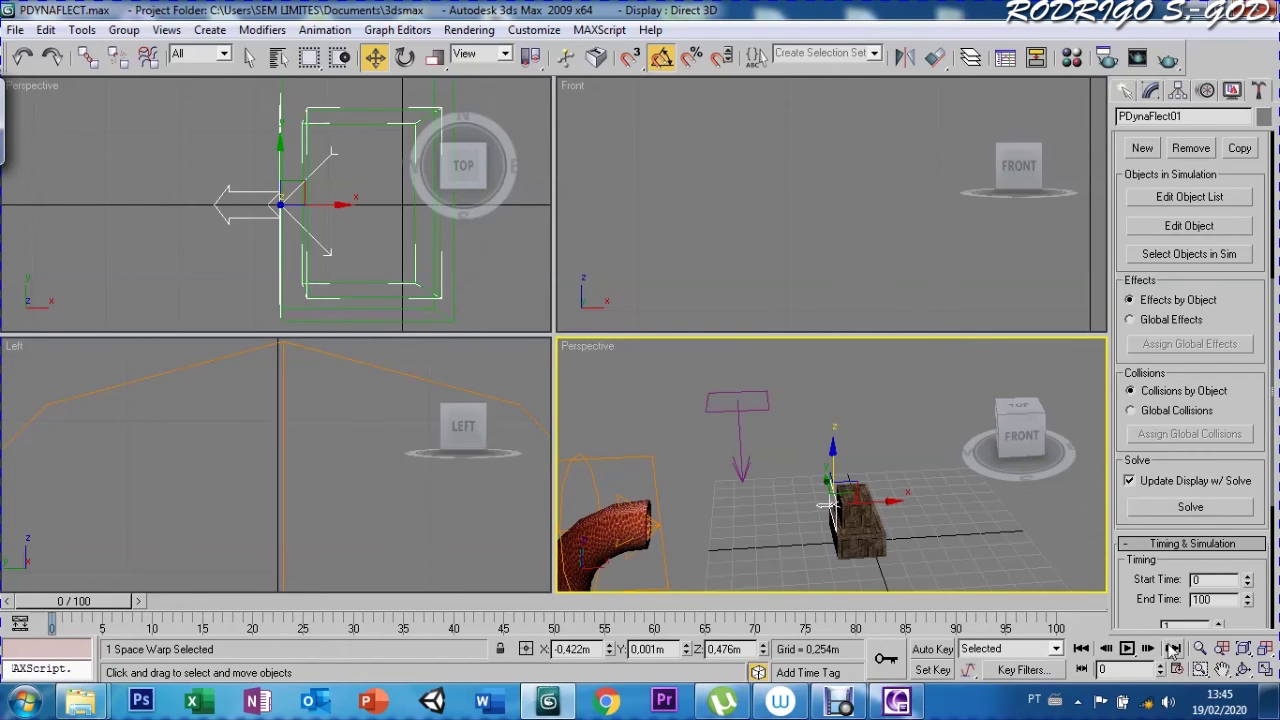
pyautogui.scroll(-2, 1137, 612)
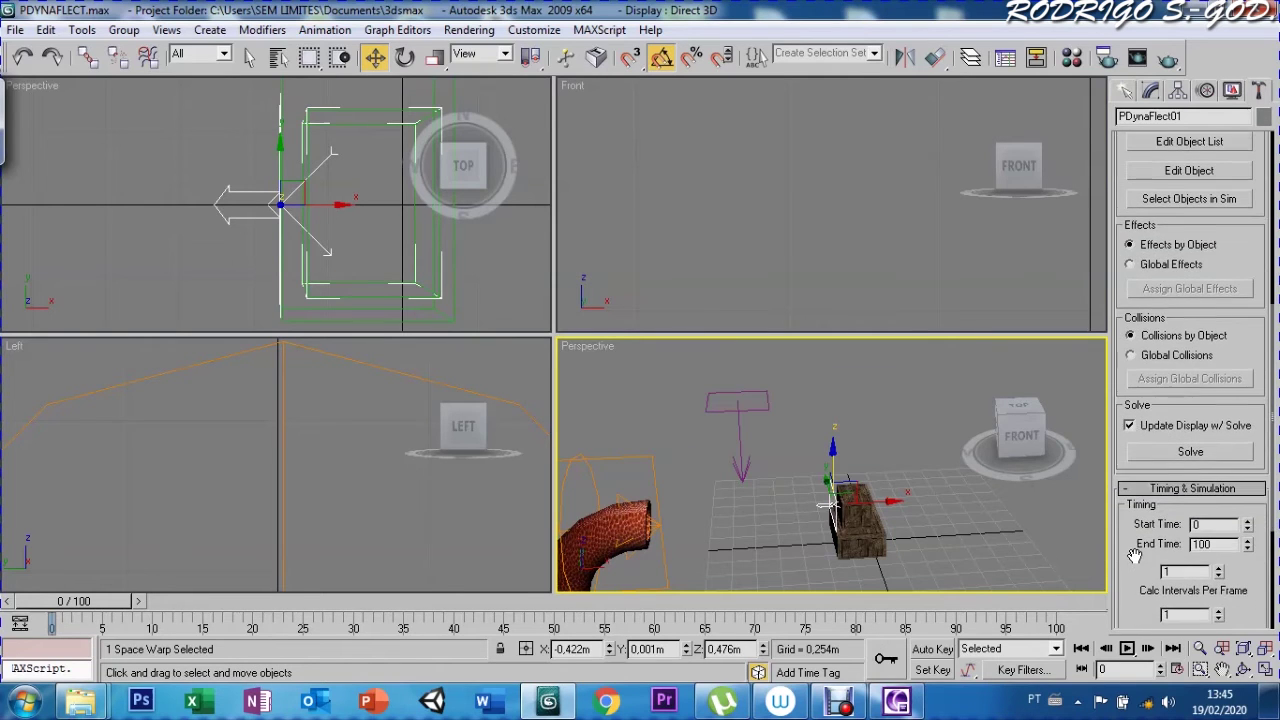
pyautogui.click(1168, 452)
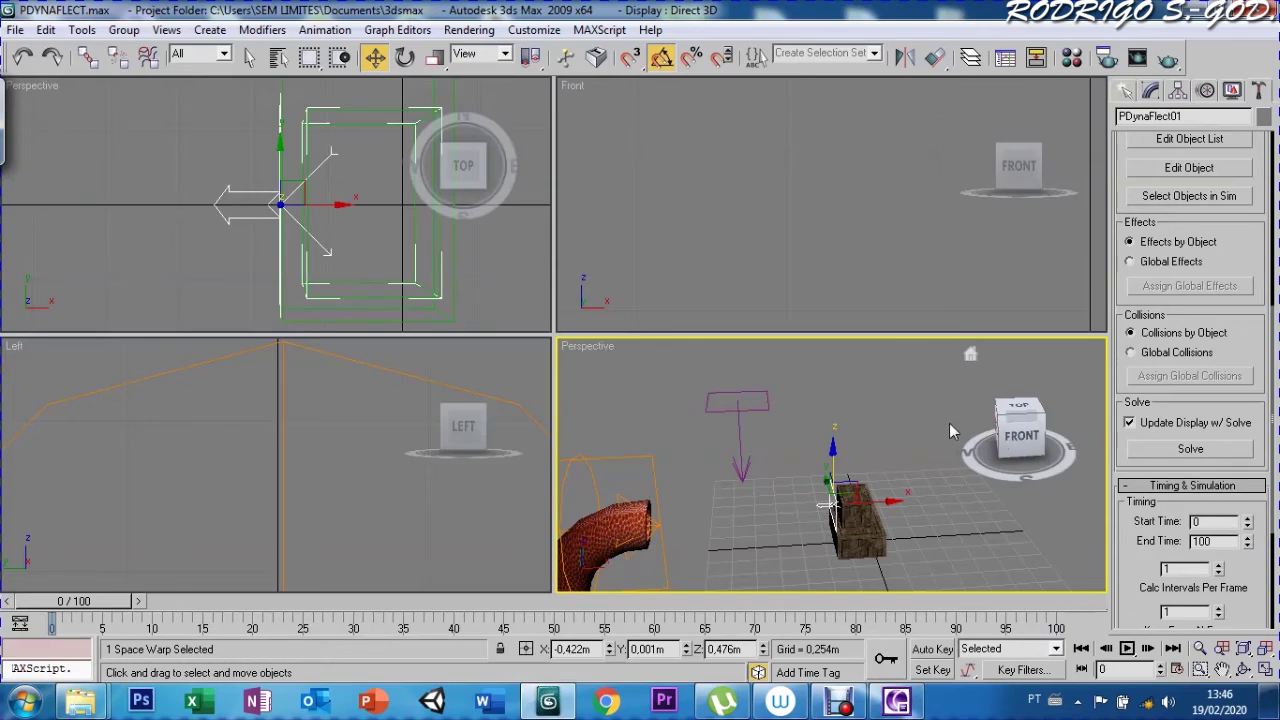
pyautogui.moveTo(748, 414); pyautogui.dragTo(735, 198)
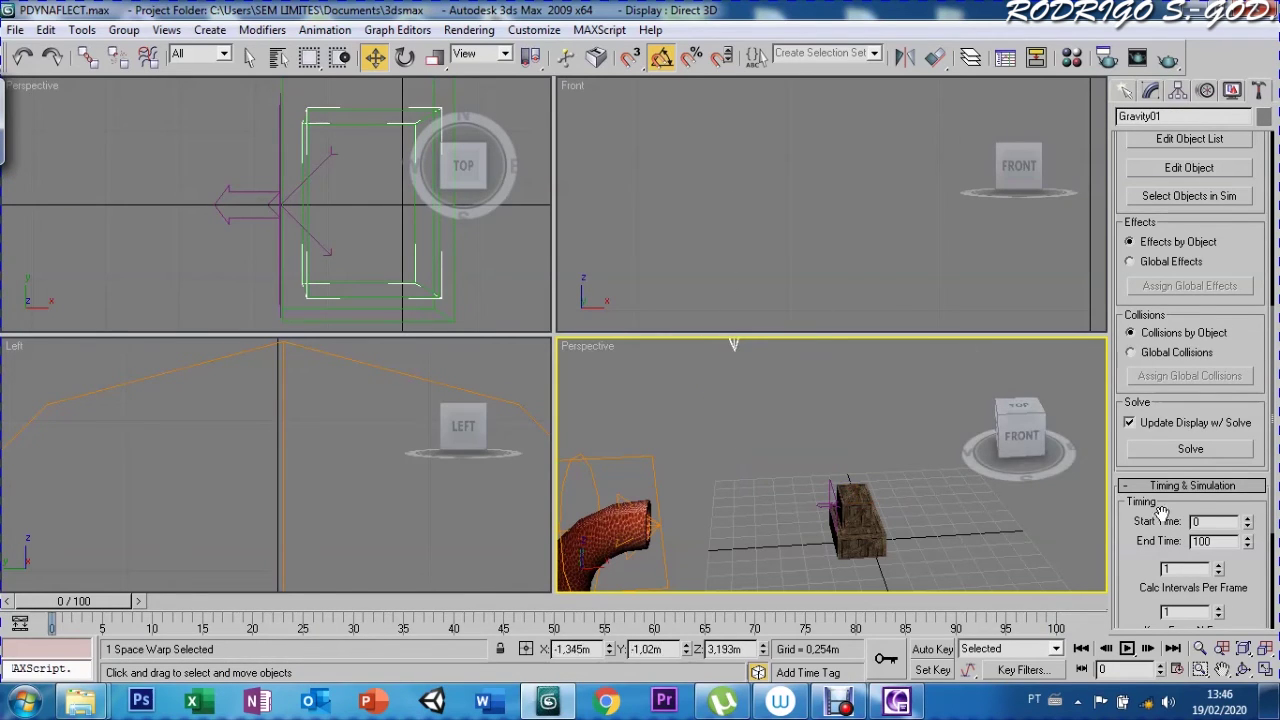
pyautogui.click(1190, 448)
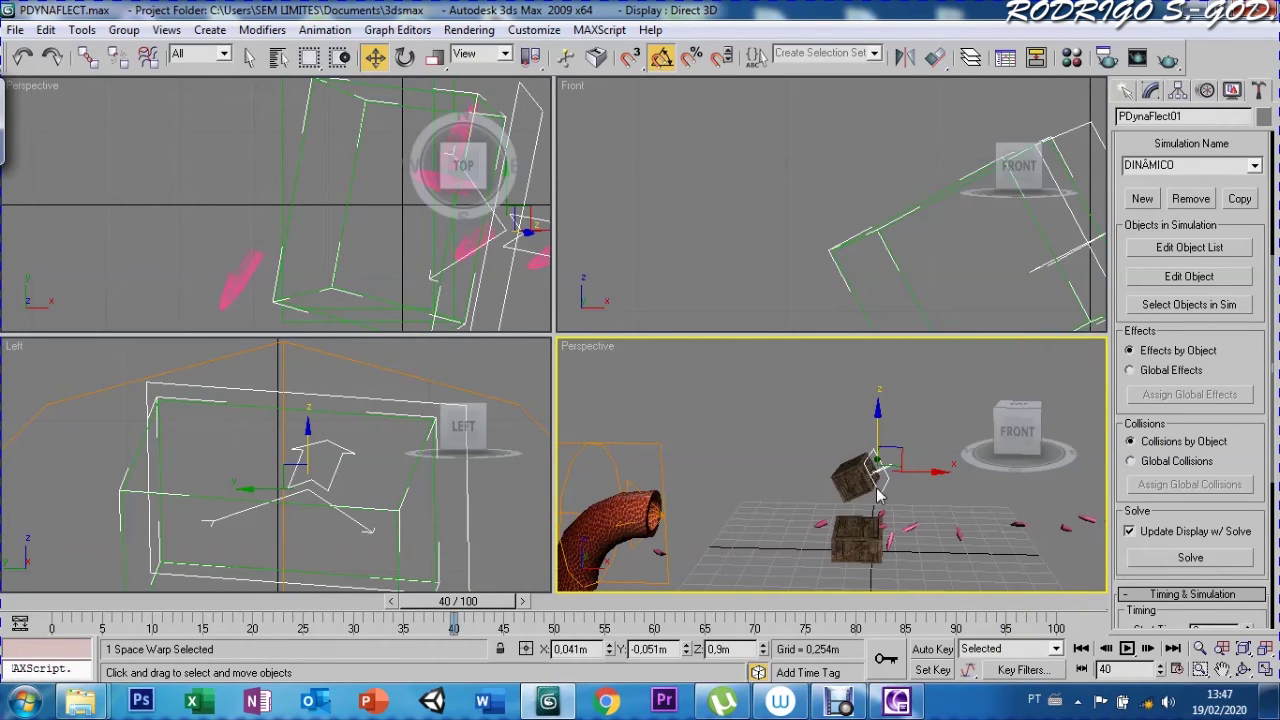
# Set the PDynaFlect01 deflector's mass to 30 and re-solve DINÂMICO
pyautogui.click(1152, 93)
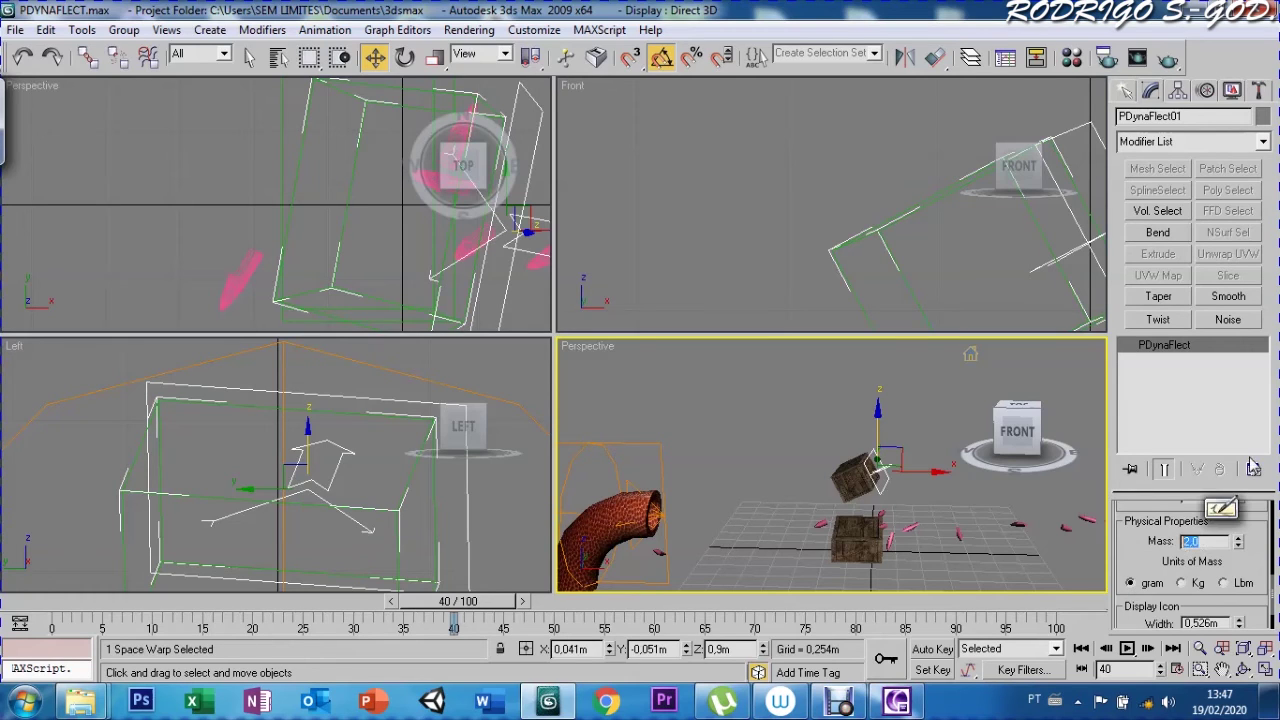
pyautogui.write('30')
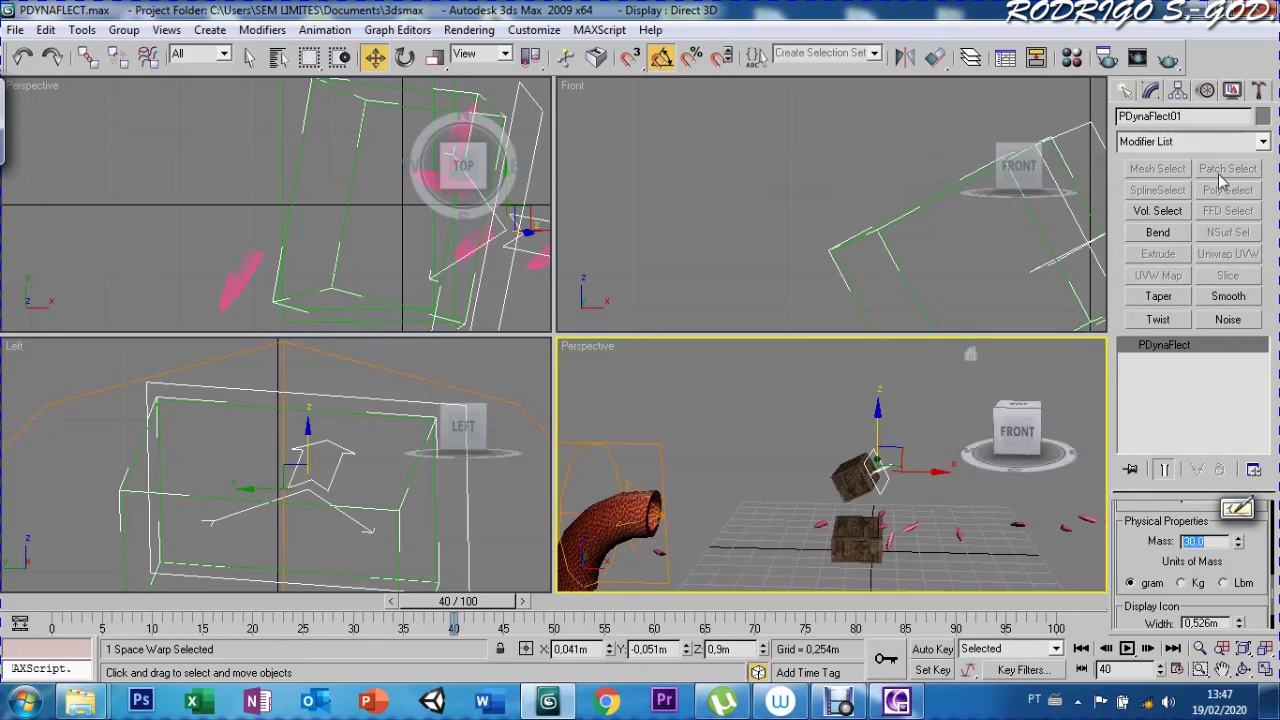
pyautogui.click(1259, 92)
pyautogui.scroll(-1, 1120, 550)
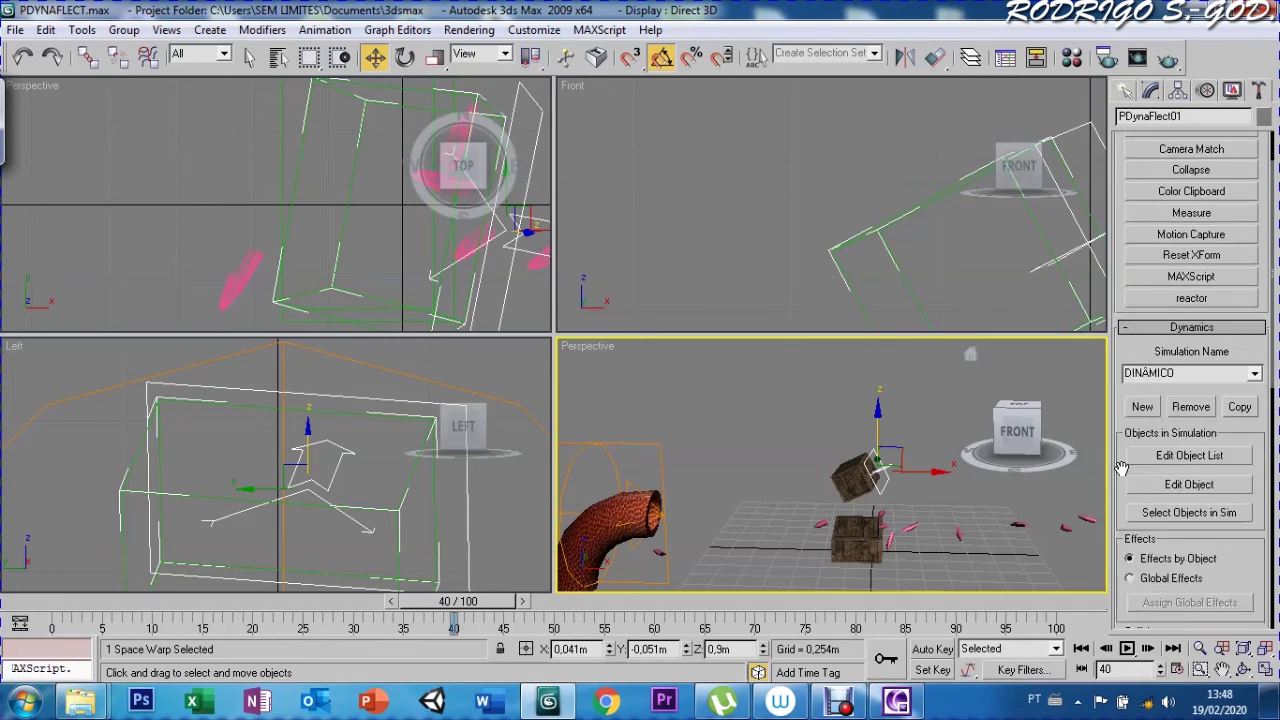
pyautogui.scroll(-4, 1135, 552)
pyautogui.scroll(-1, 1150, 554)
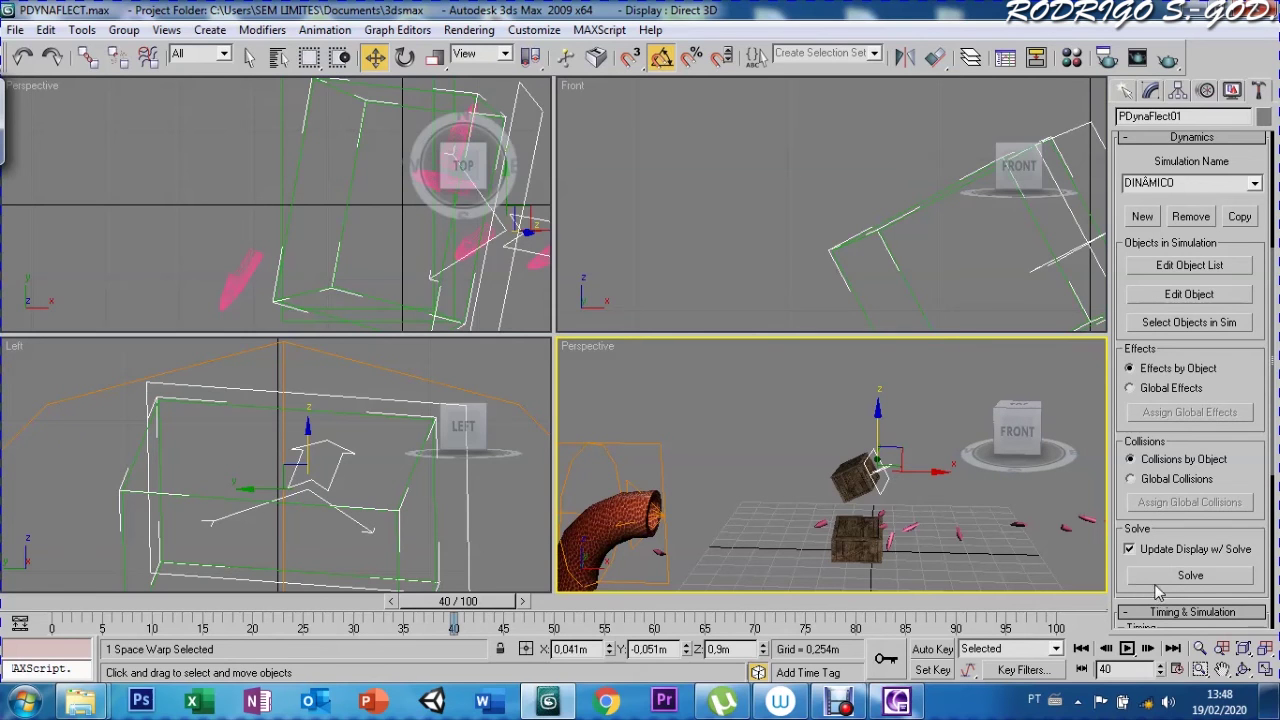
pyautogui.click(1167, 580)
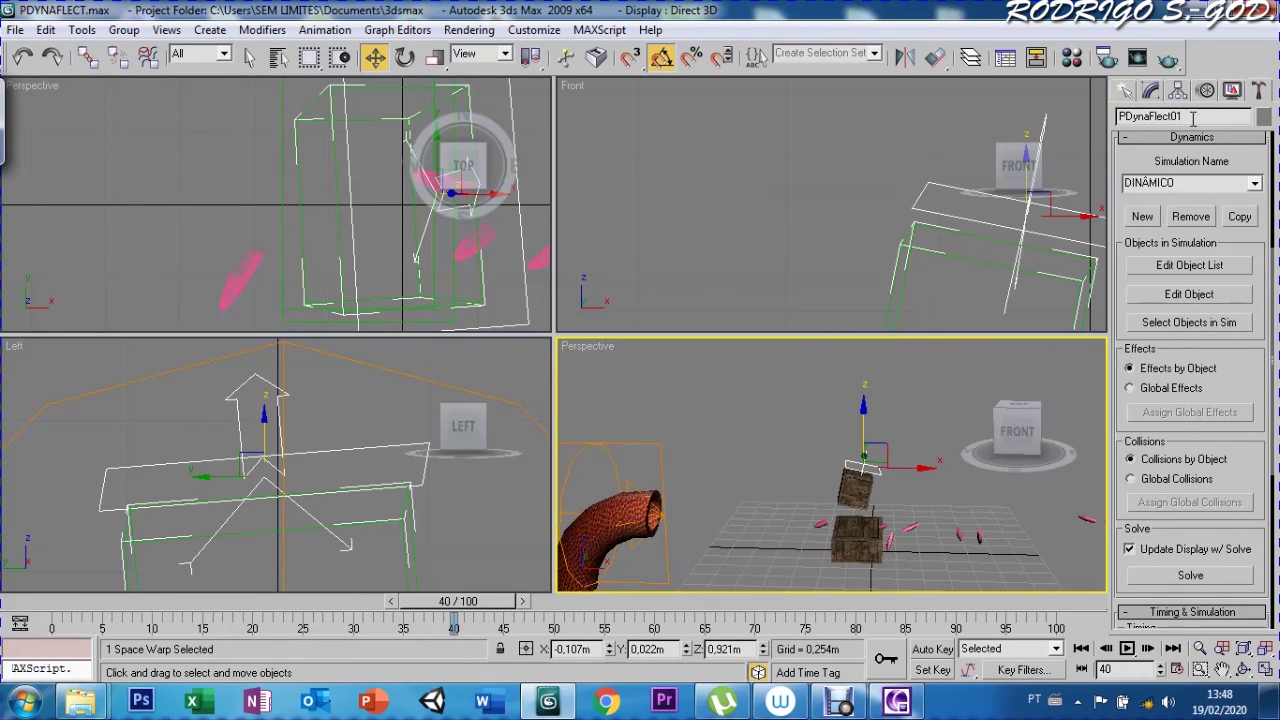
# Drop the PDynaFlect01 deflector's mass to 3 Kg and start a fresh DINÂMICO solve
pyautogui.click(1150, 91)
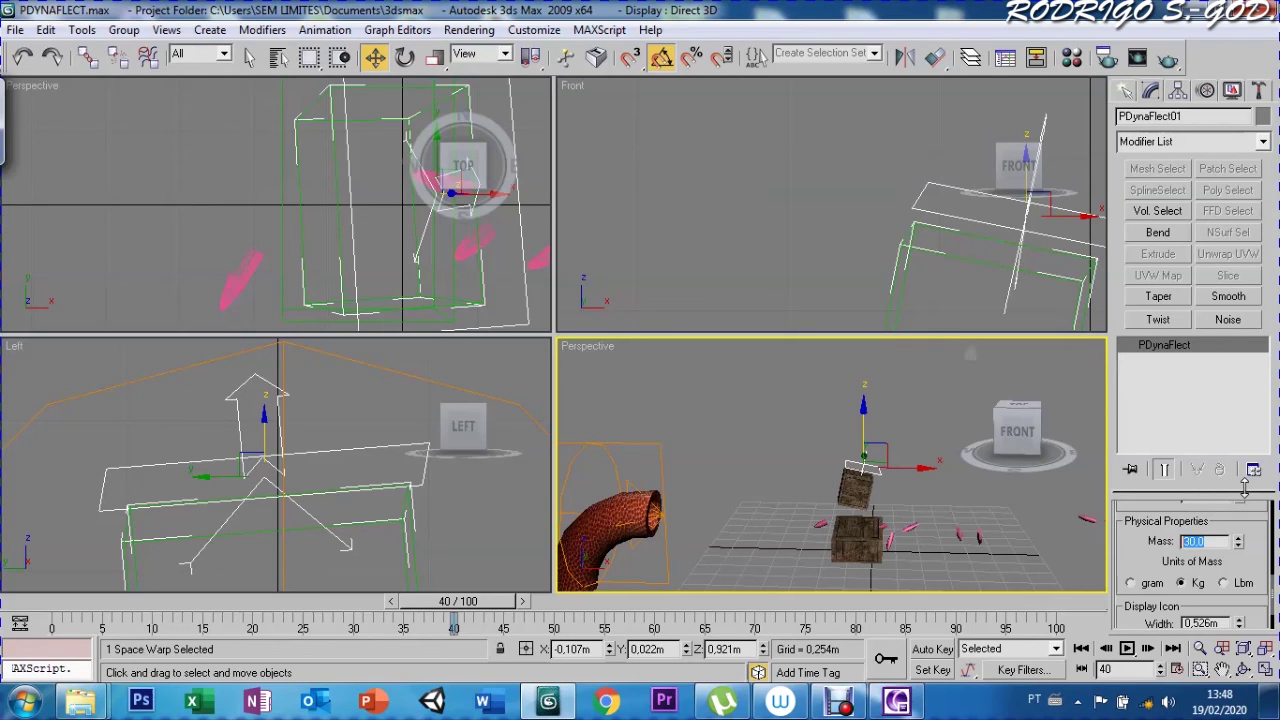
pyautogui.write('3')
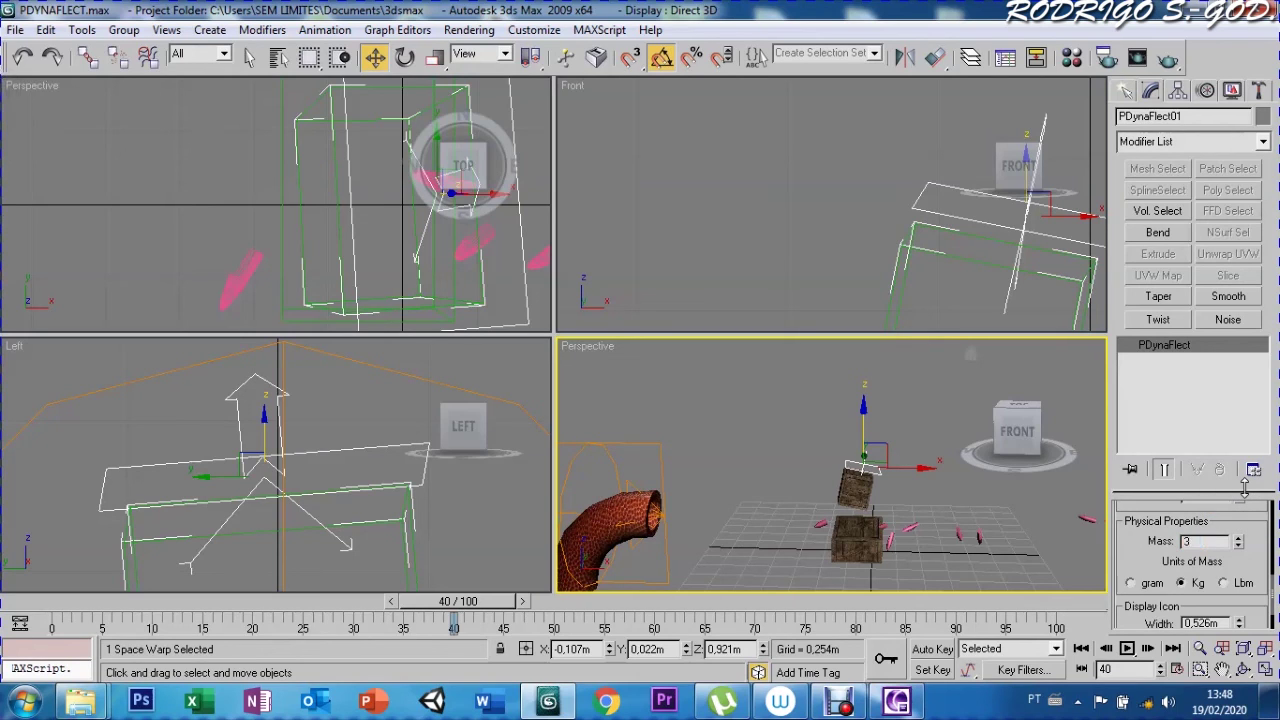
pyautogui.click(1259, 91)
pyautogui.scroll(-2, 1135, 546)
pyautogui.scroll(-2, 1145, 546)
pyautogui.scroll(-2, 1155, 545)
pyautogui.scroll(-2, 1162, 544)
pyautogui.click(1168, 543)
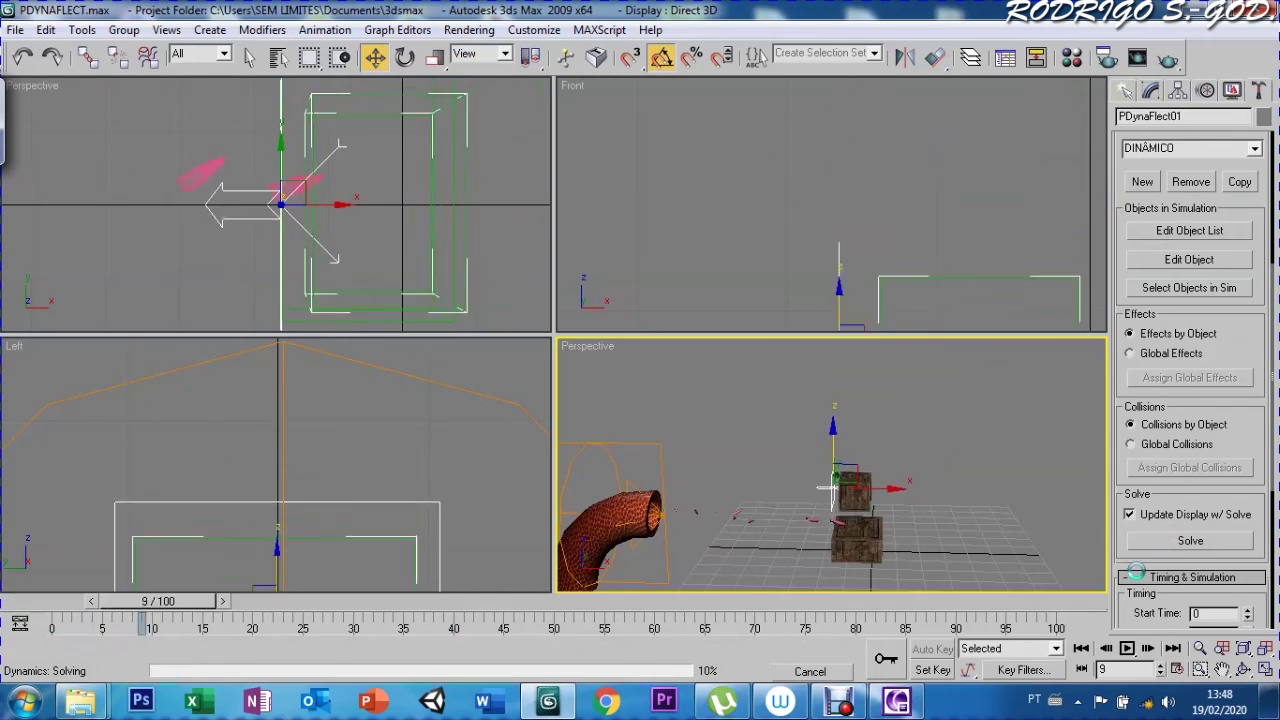